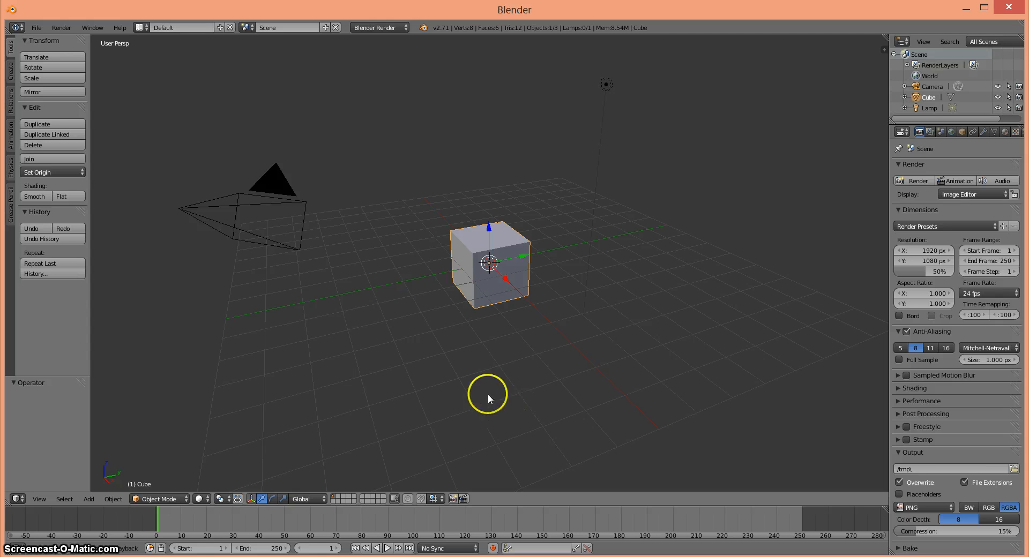
Delete the default cube and add a cylinder mesh in its place
{"action": "key", "text": "x"}
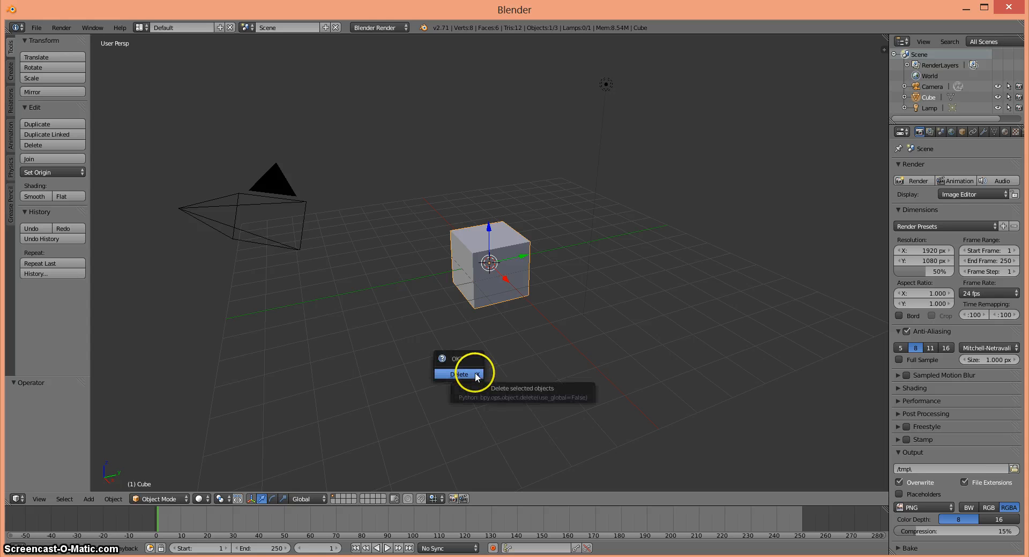
{"action": "left_click", "coordinate": [474, 371]}
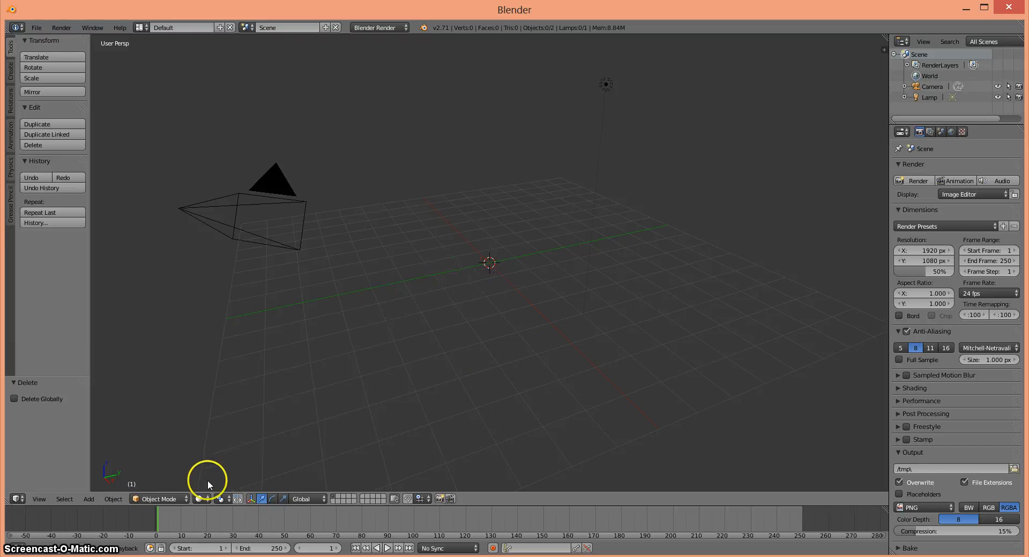
{"action": "left_click", "coordinate": [90, 498]}
{"action": "mouse_move", "coordinate": [95, 486]}
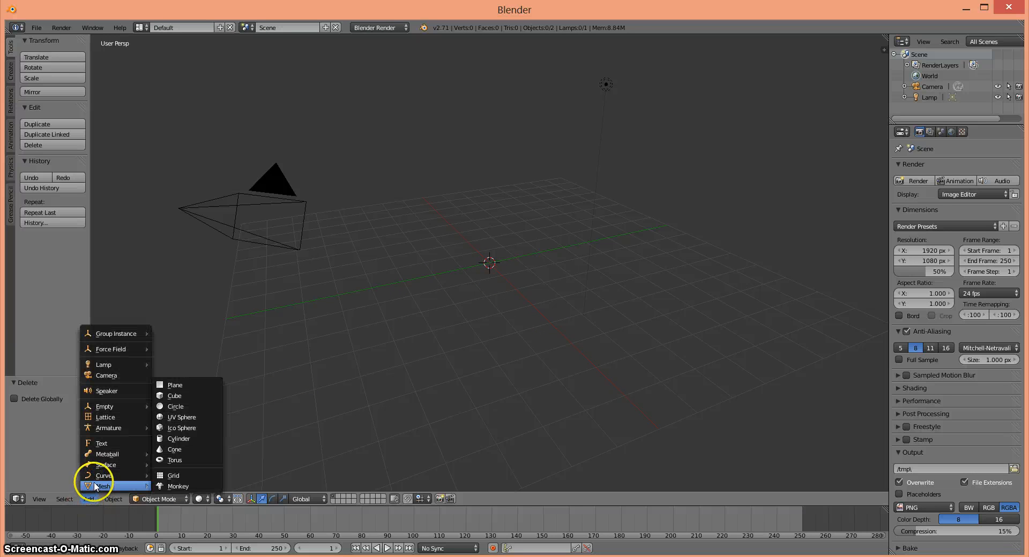
{"action": "left_click", "coordinate": [167, 438]}
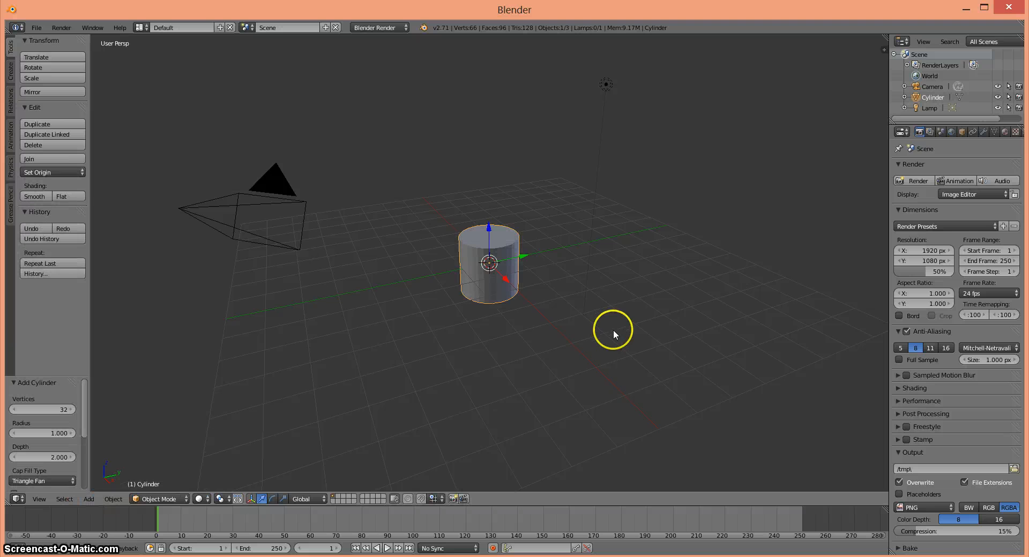
Try the Ngon cap fill type on the new cylinder and return it to Triangle Fan
{"action": "scroll", "coordinate": [628, 328], "scroll_direction": "up", "scroll_amount": 3}
{"action": "scroll", "coordinate": [627, 329], "scroll_direction": "down", "scroll_amount": 2}
{"action": "scroll", "coordinate": [627, 329], "scroll_direction": "up", "scroll_amount": 3}
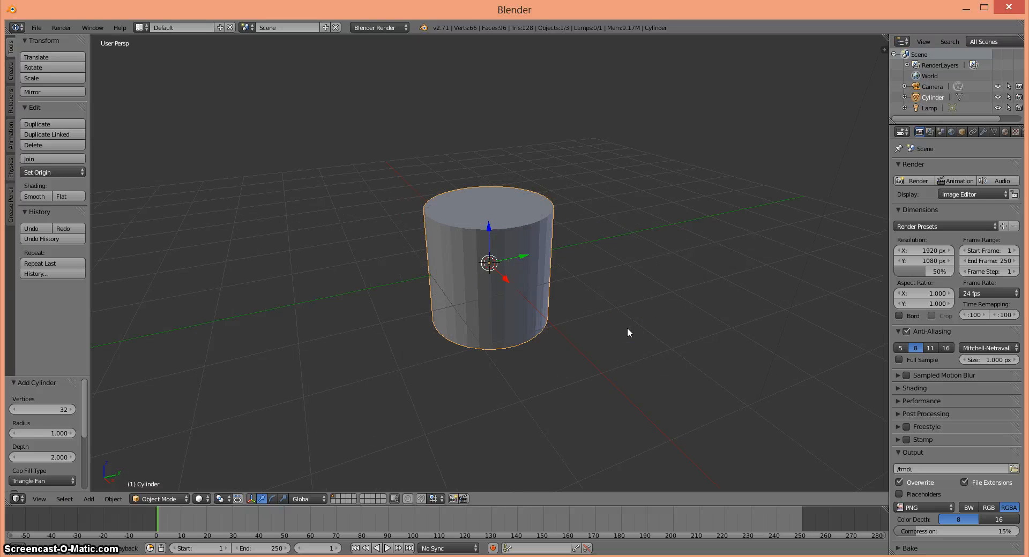
{"action": "left_click", "coordinate": [39, 481]}
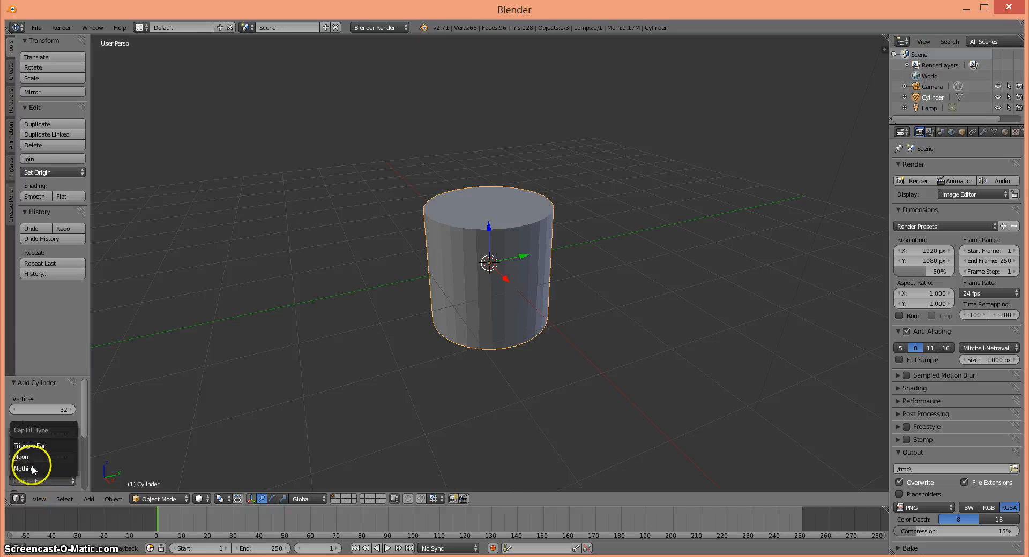
{"action": "left_click", "coordinate": [28, 448]}
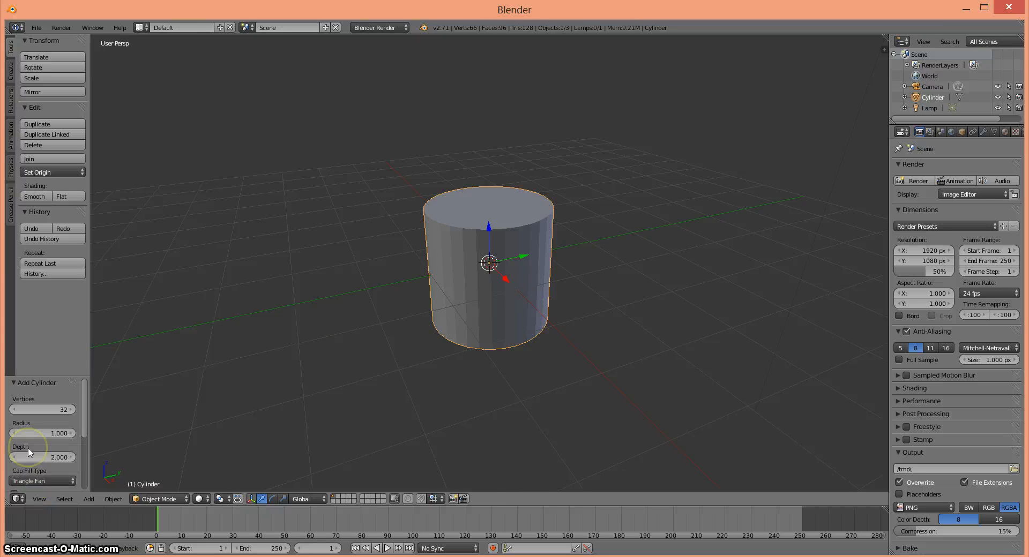
{"action": "left_click", "coordinate": [34, 480]}
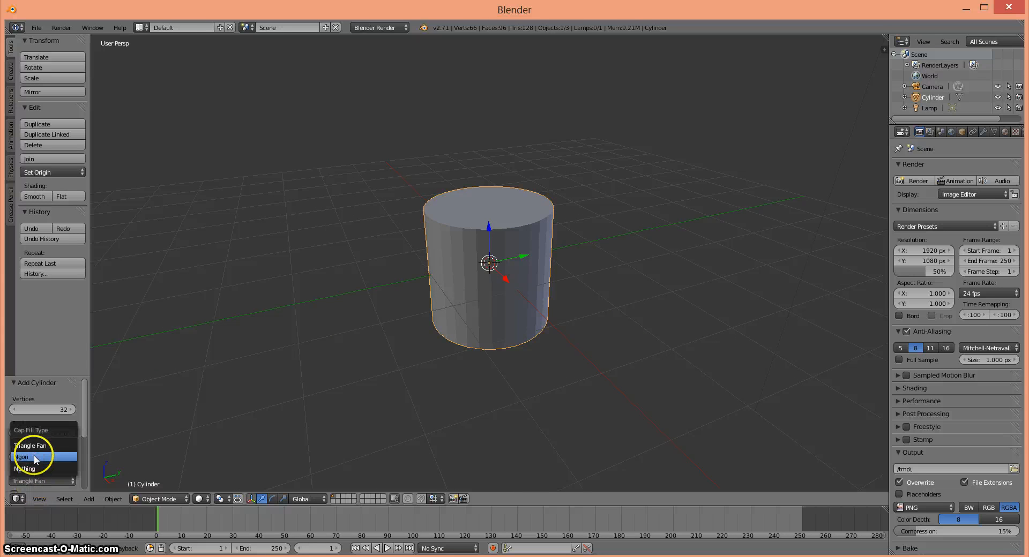
{"action": "left_click", "coordinate": [34, 455]}
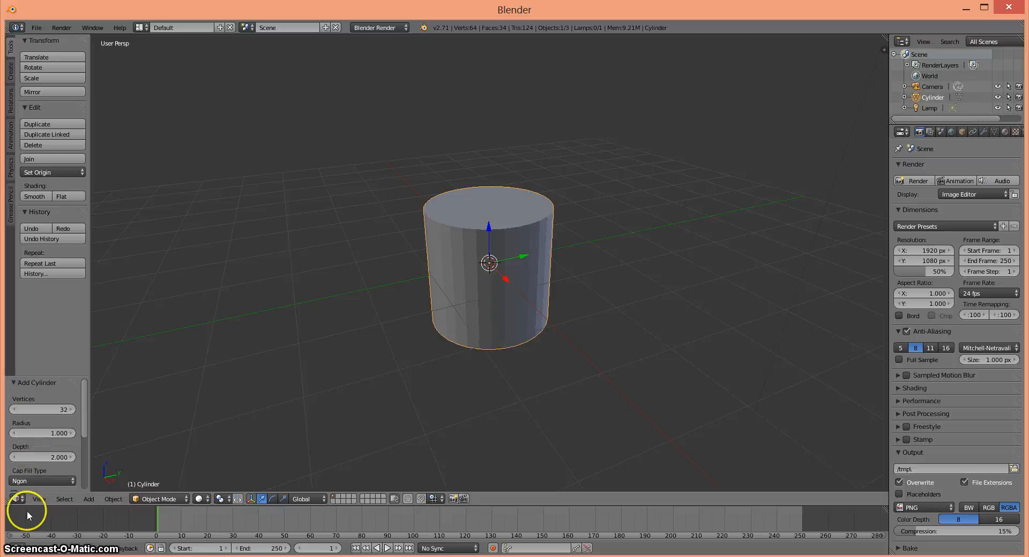
{"action": "left_click", "coordinate": [40, 481]}
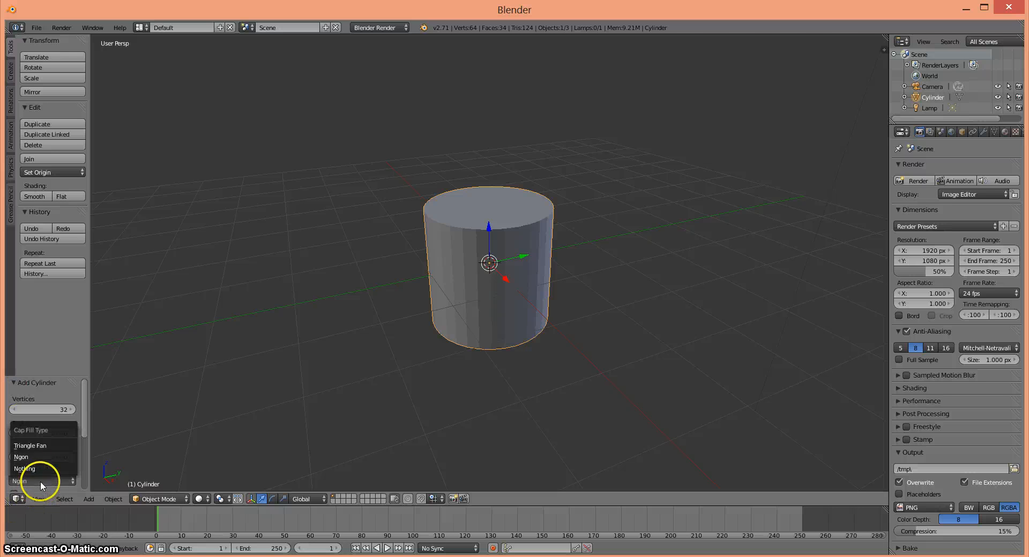
{"action": "left_click", "coordinate": [36, 446]}
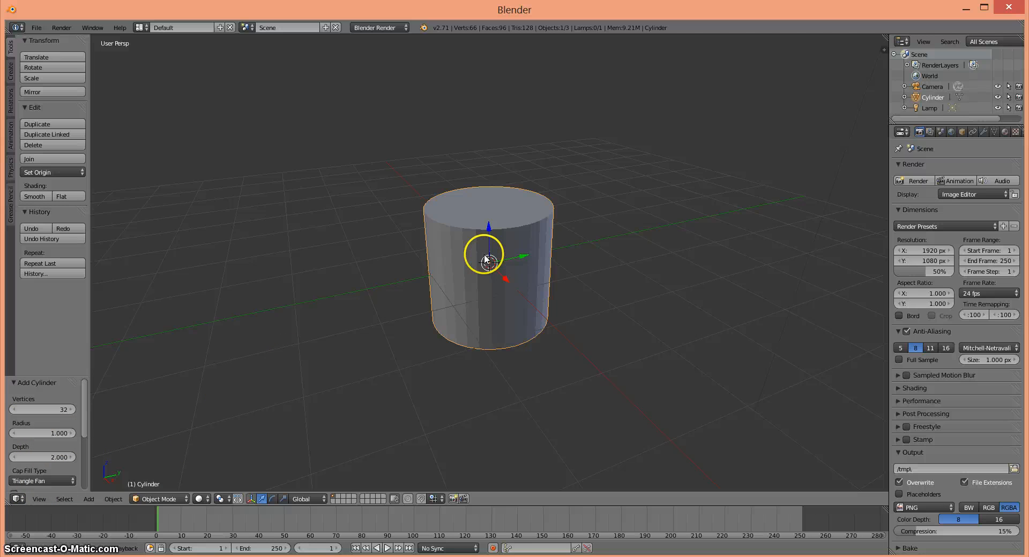
Open the cylinder's top by deleting the centre vertex of its upper cap in Edit Mode
{"action": "left_click", "coordinate": [169, 500]}
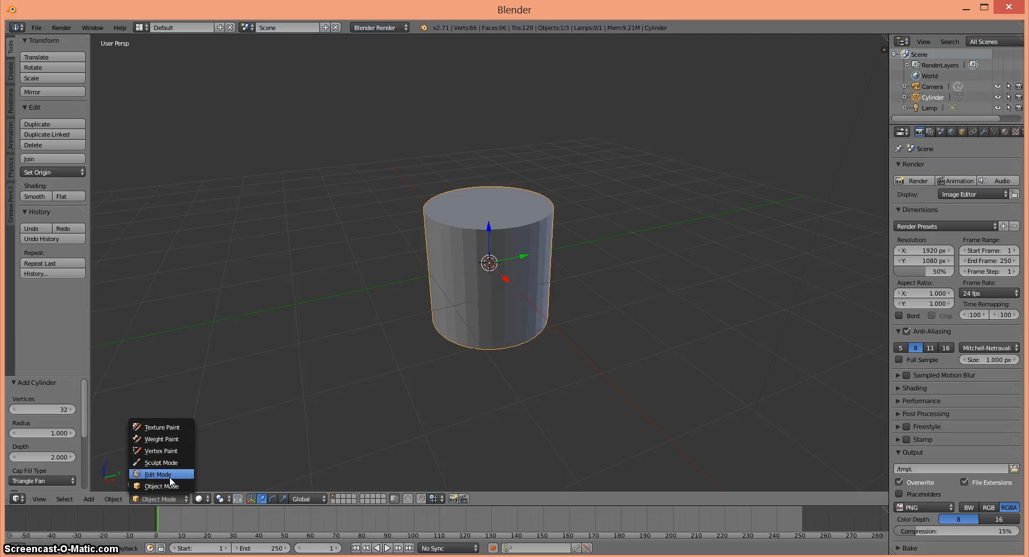
{"action": "left_click", "coordinate": [169, 475]}
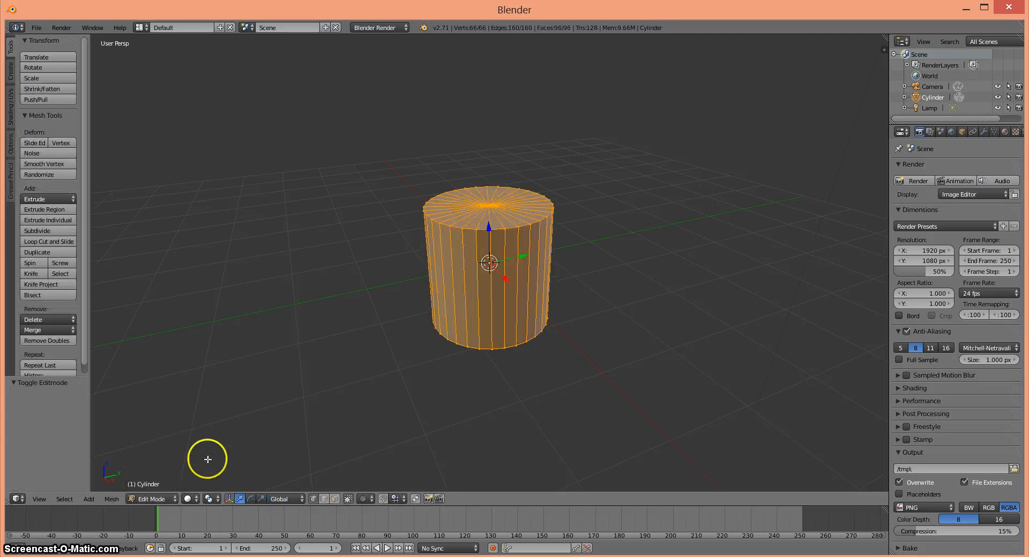
{"action": "right_click", "coordinate": [483, 205]}
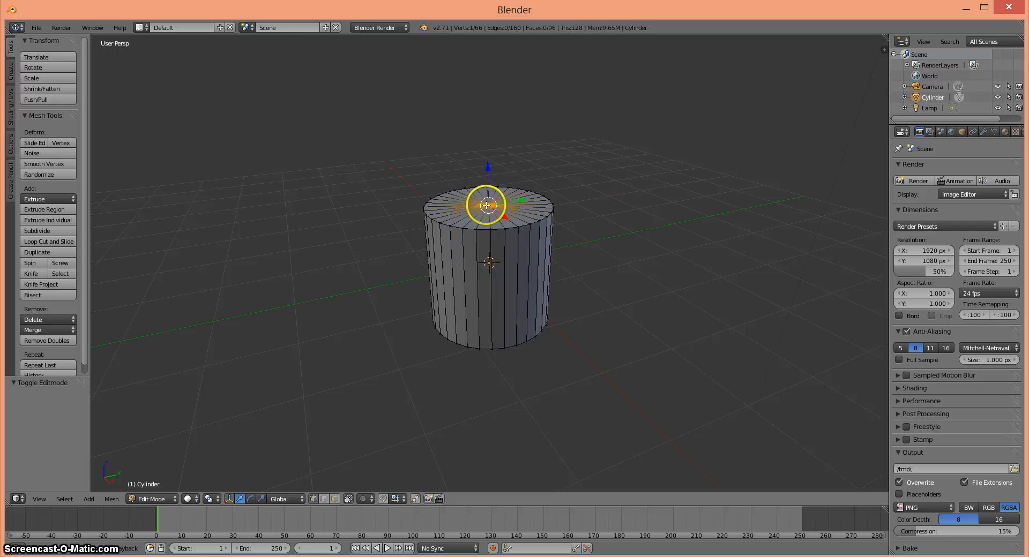
{"action": "key", "text": "x"}
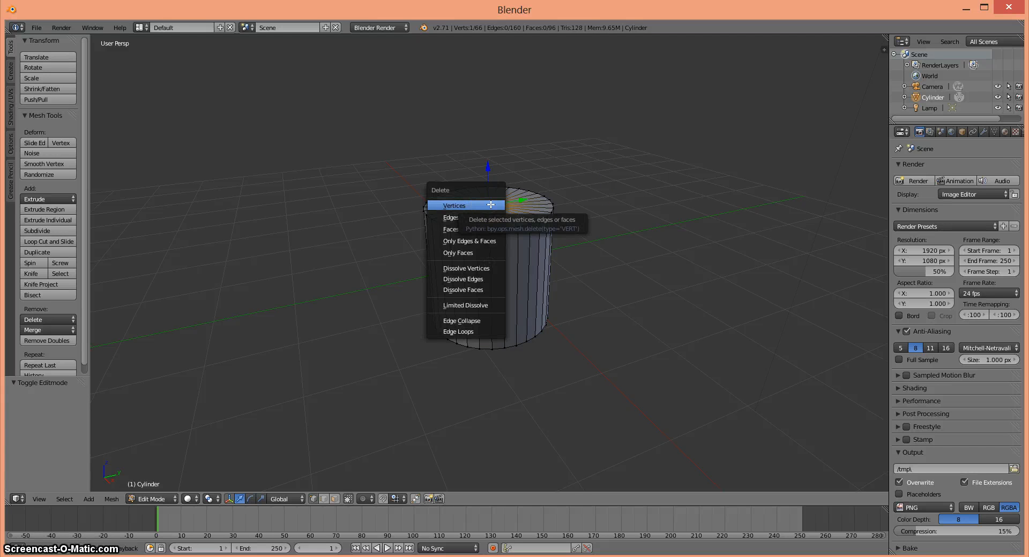
{"action": "left_click", "coordinate": [491, 204]}
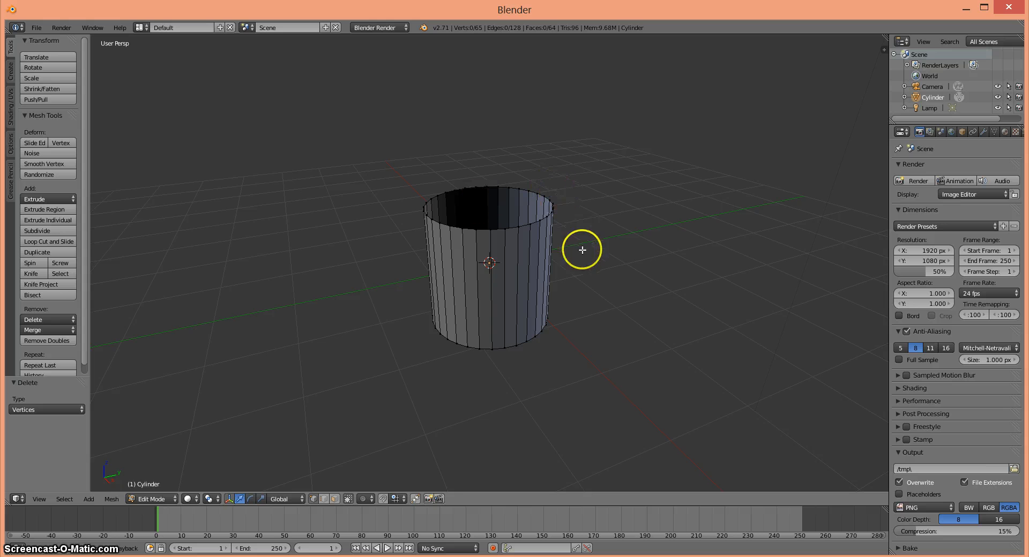
Set the viewport to a front orthographic view with wireframe shading
{"action": "middle_click_drag", "start_coordinate": [624, 268], "coordinate": [614, 291]}
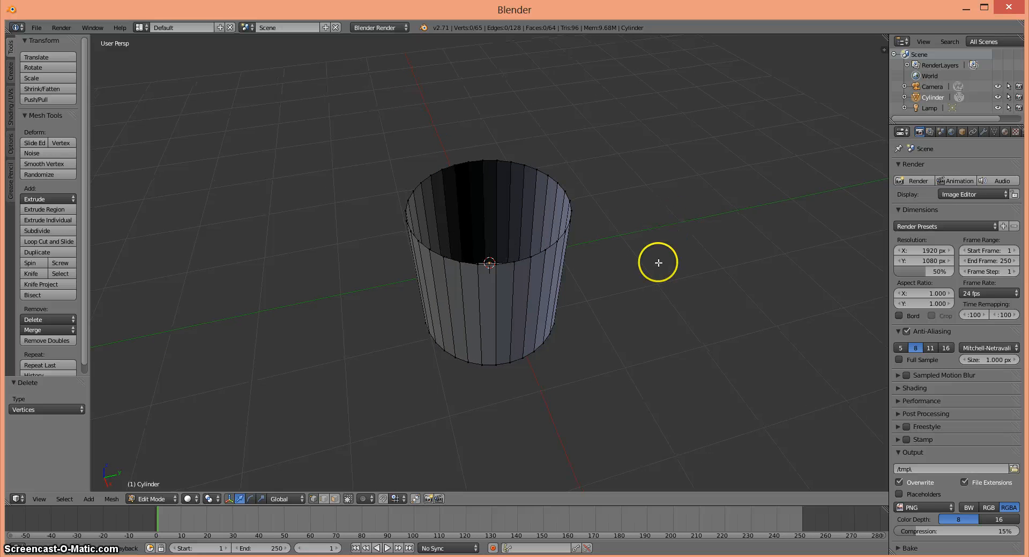
{"action": "middle_click_drag", "start_coordinate": [656, 264], "coordinate": [693, 176]}
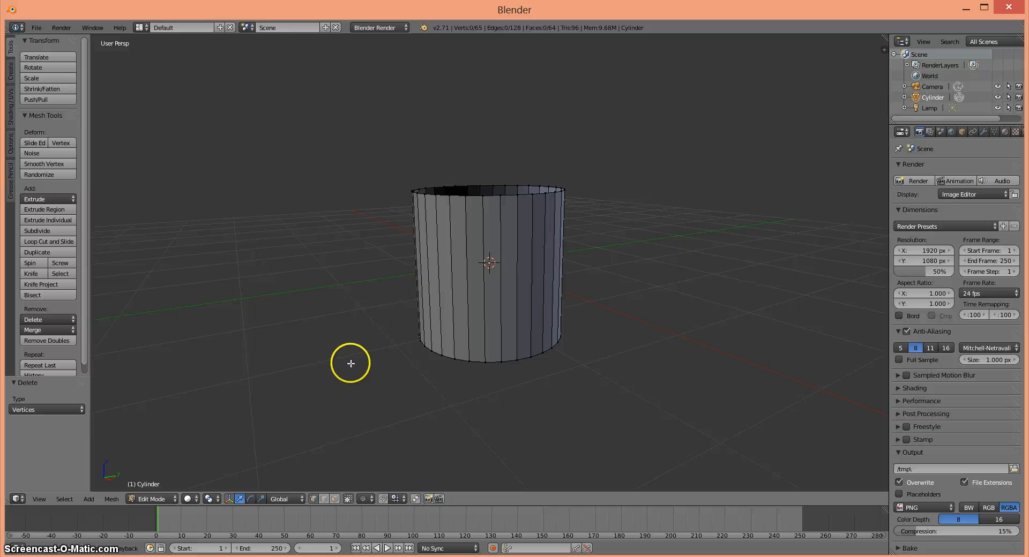
{"action": "left_click", "coordinate": [40, 499]}
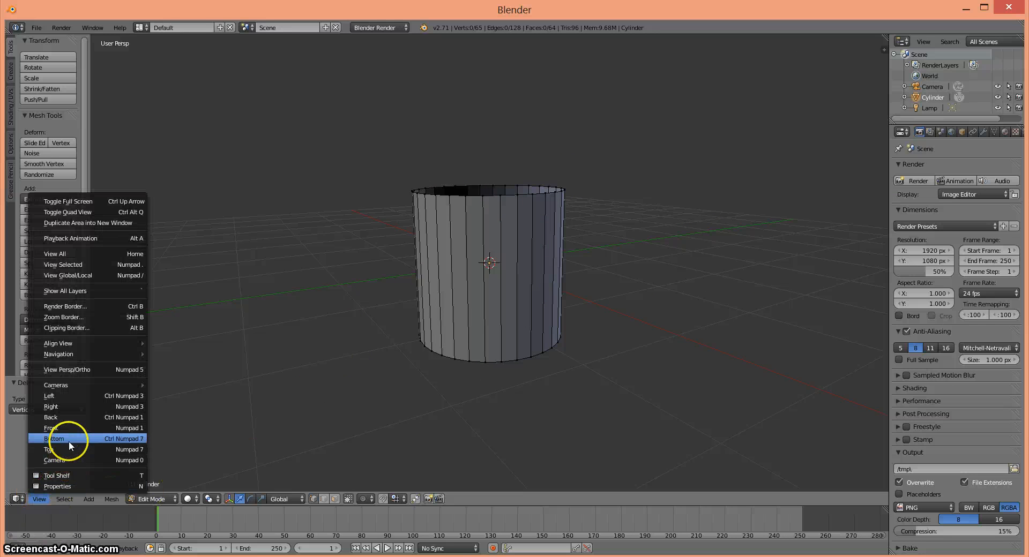
{"action": "left_click", "coordinate": [75, 428]}
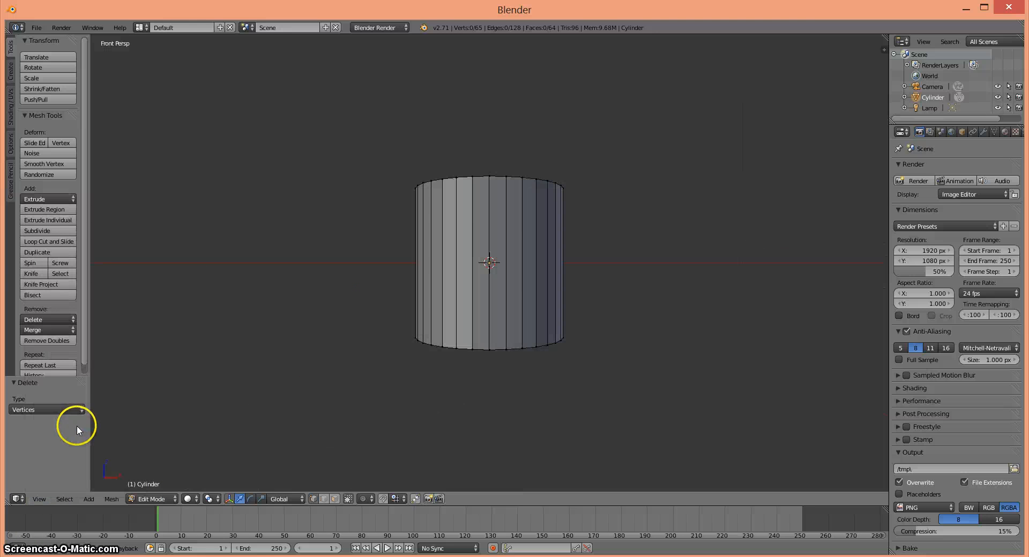
{"action": "left_click", "coordinate": [39, 499]}
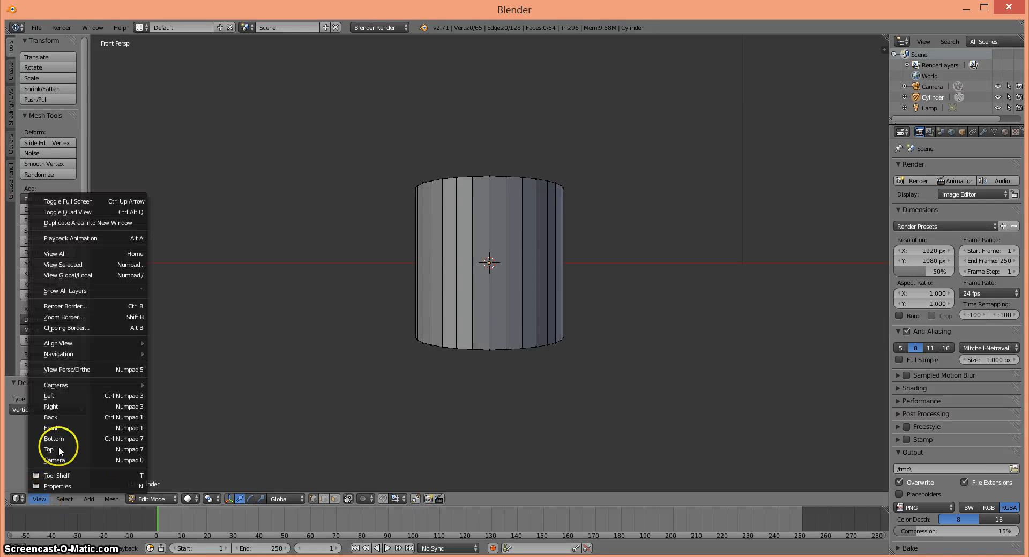
{"action": "left_click", "coordinate": [82, 368]}
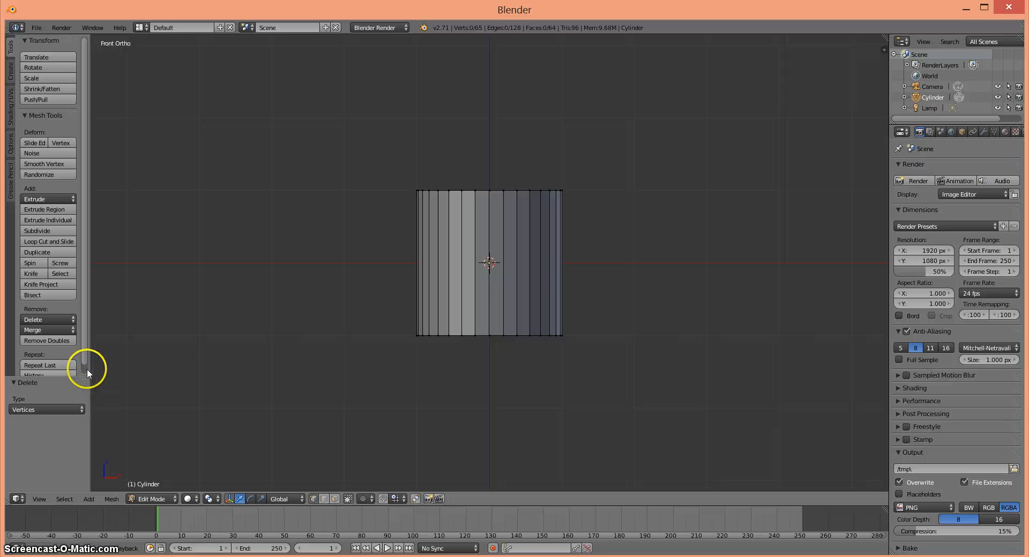
{"action": "left_click", "coordinate": [193, 499]}
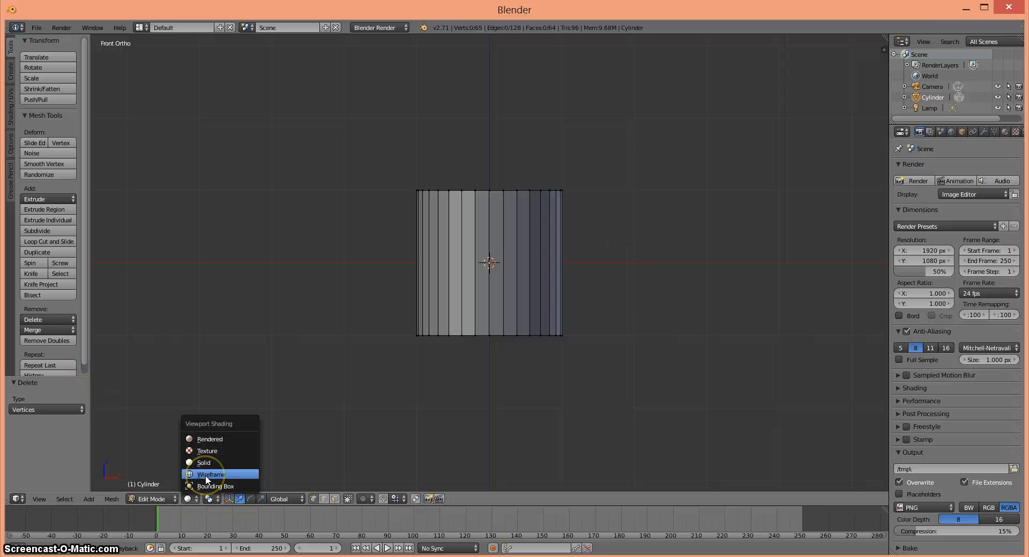
{"action": "left_click", "coordinate": [204, 475]}
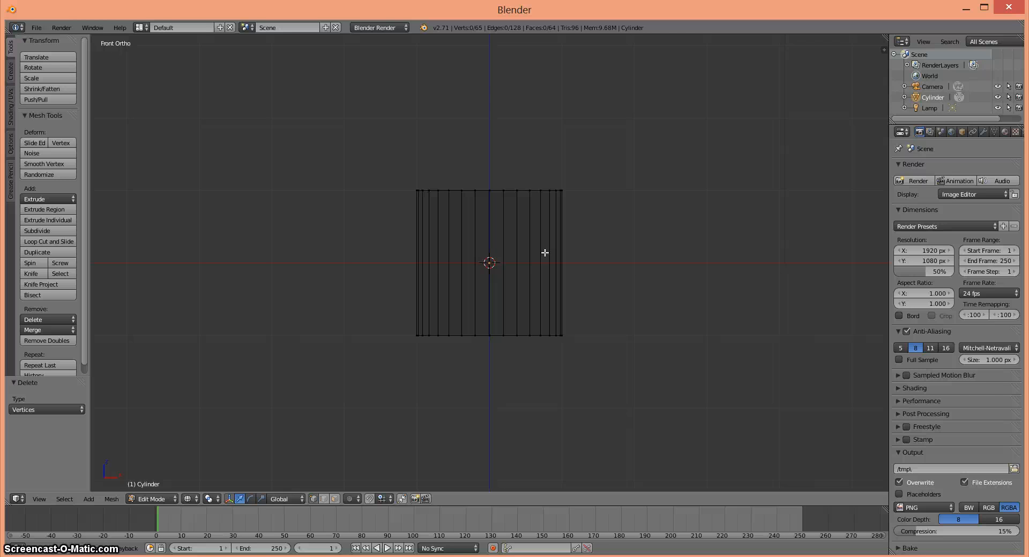
Add four evenly spaced horizontal loop cuts around the cylinder and deselect everything
{"action": "key", "text": "ctrl+r"}
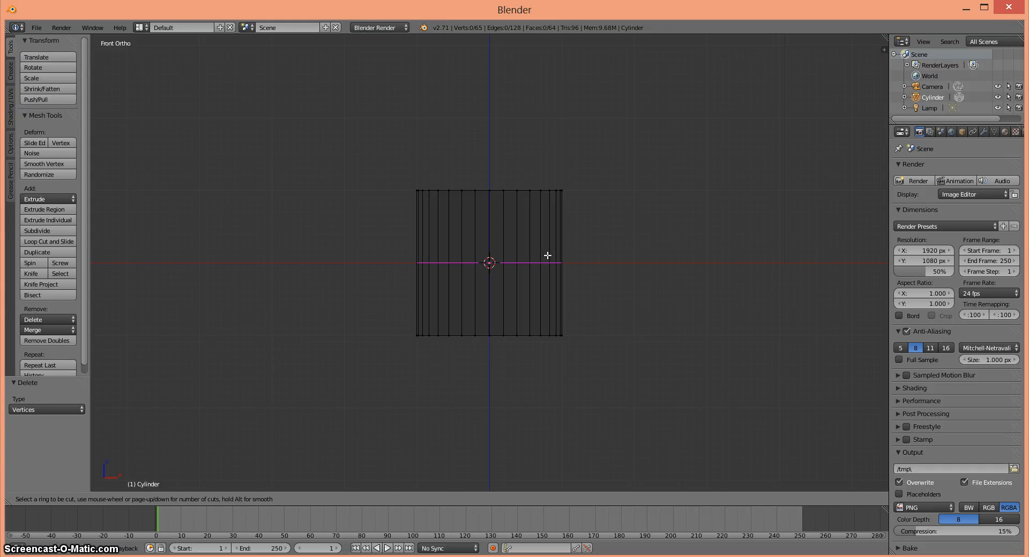
{"action": "scroll", "coordinate": [547, 255], "scroll_direction": "up", "scroll_amount": 3}
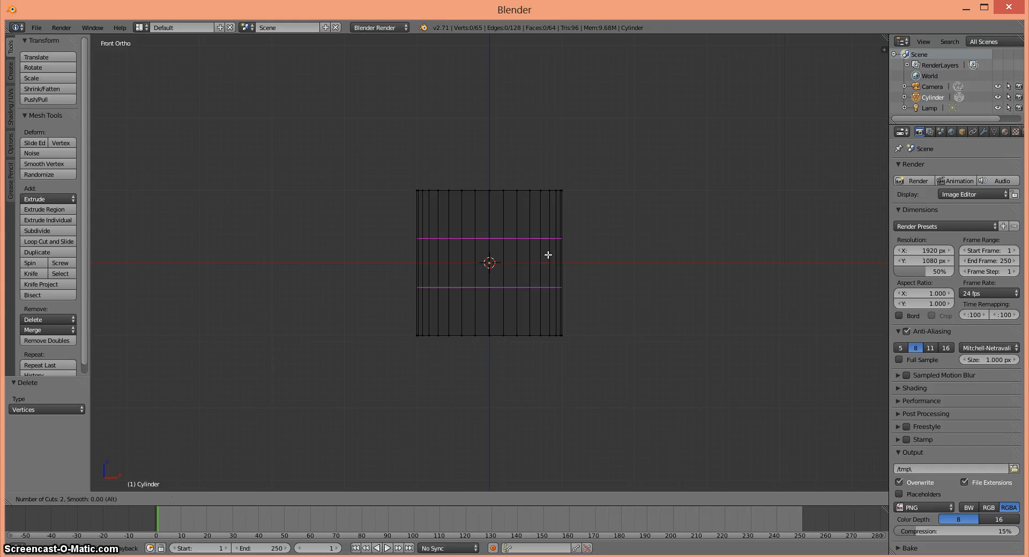
{"action": "left_click", "coordinate": [542, 251]}
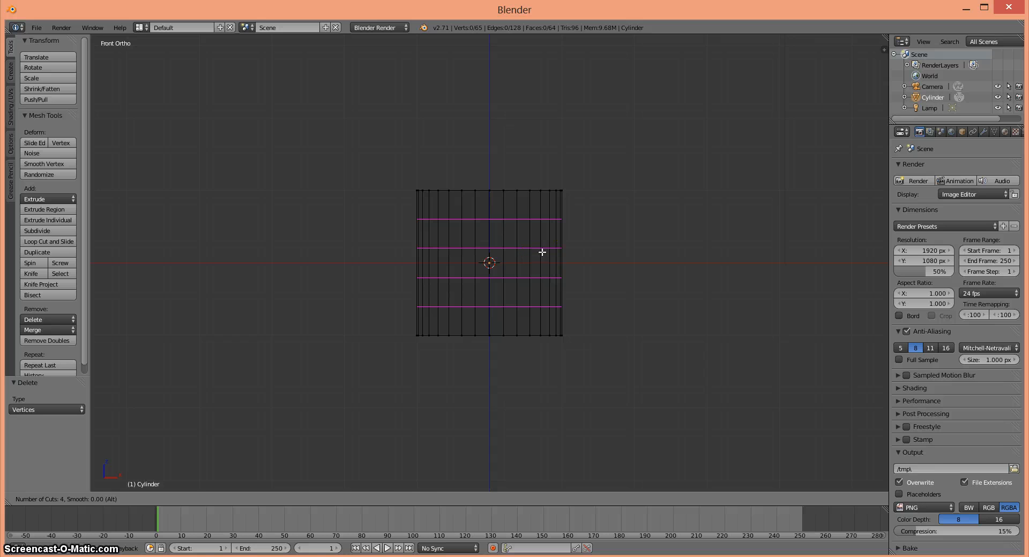
{"action": "left_click", "coordinate": [542, 252]}
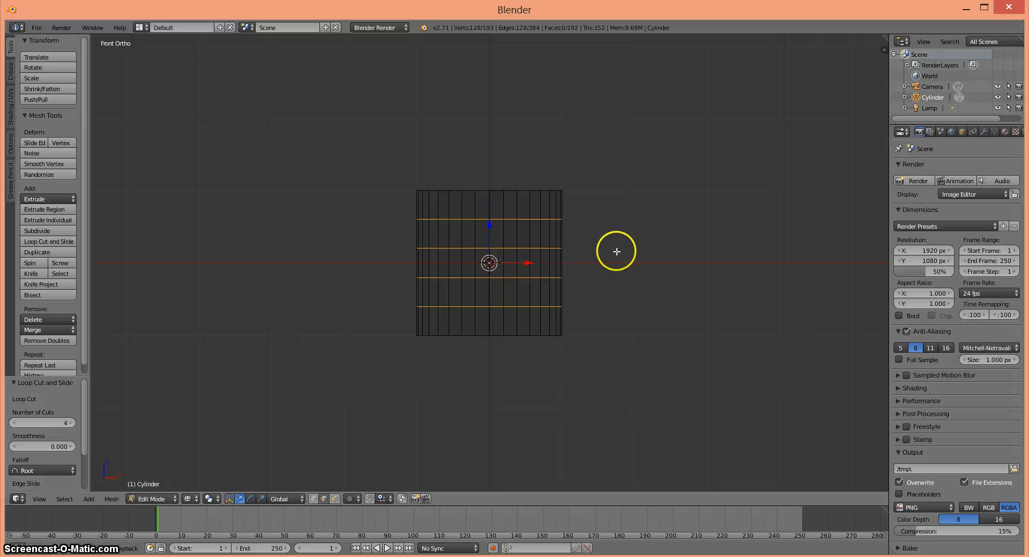
{"action": "key", "text": "a"}
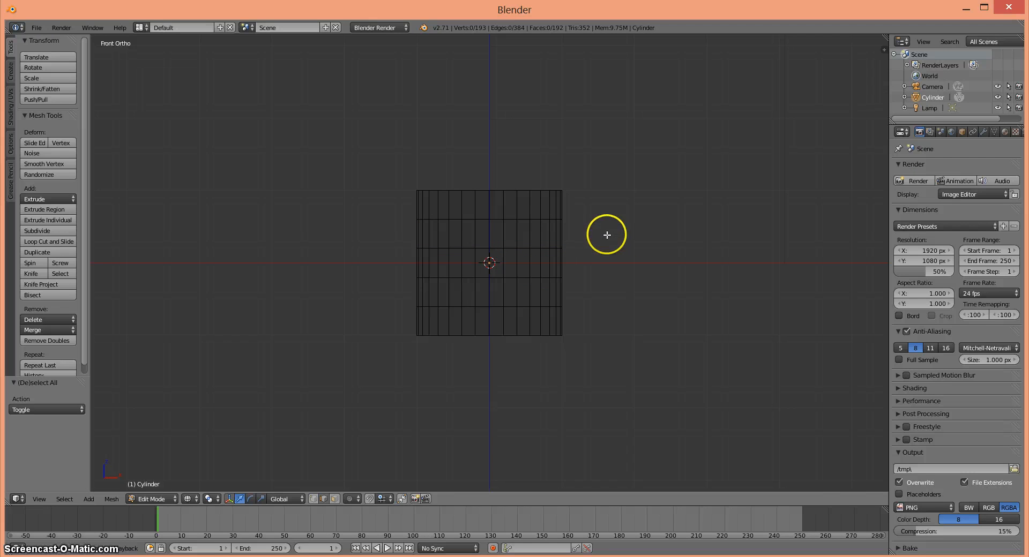
Box-select the cylinder's top rim vertices and lower them about 0.185 along the Z axis
{"action": "key", "text": "b"}
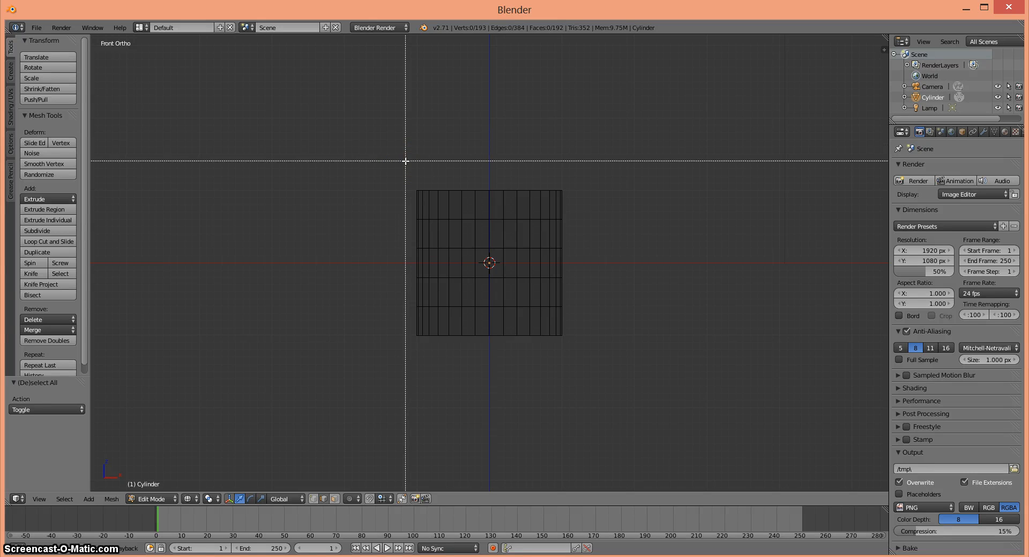
{"action": "left_click_drag", "start_coordinate": [406, 161], "coordinate": [636, 206]}
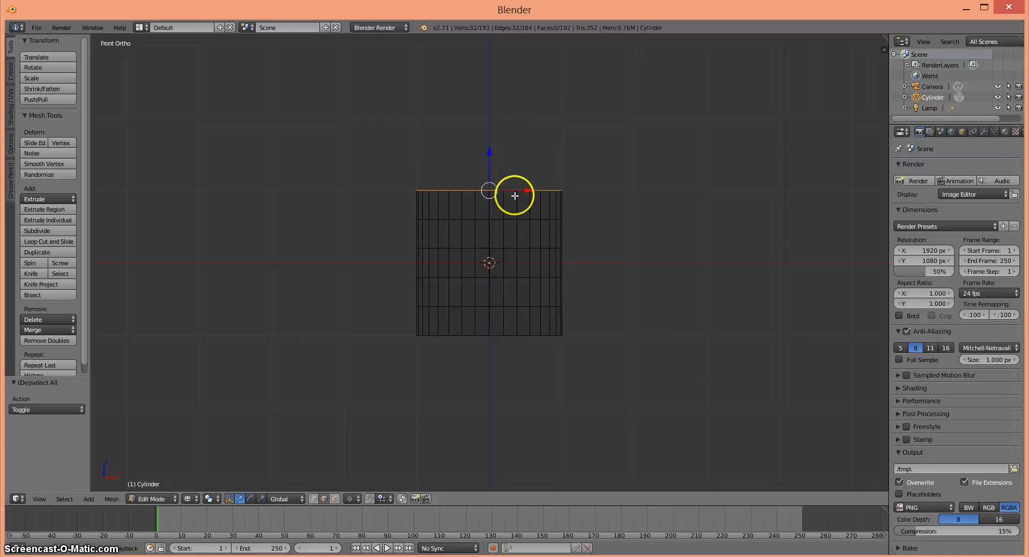
{"action": "left_click_drag", "start_coordinate": [489, 162], "coordinate": [491, 175]}
{"action": "left_click", "coordinate": [491, 175]}
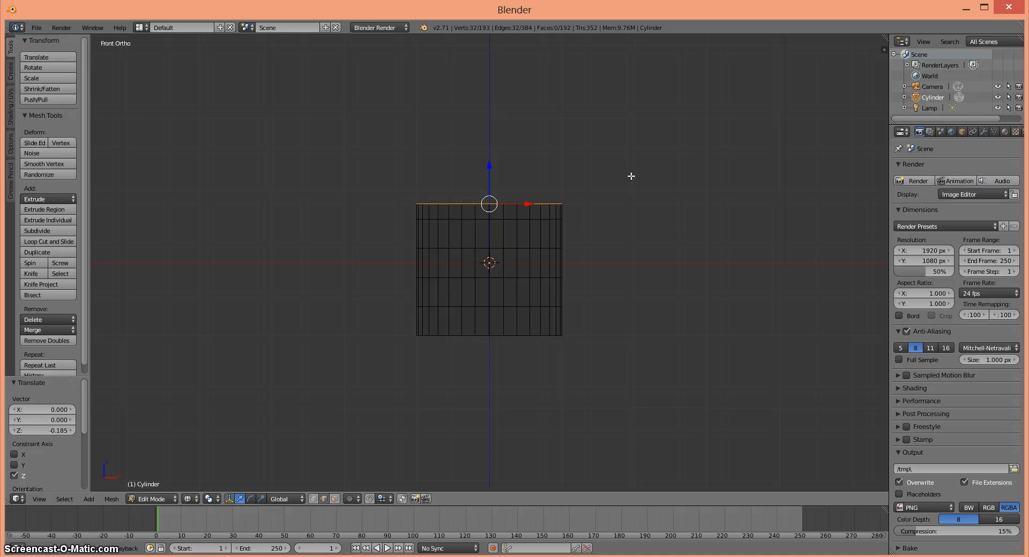
Scale the selected top rim inward to about 0.909 and clear the selection
{"action": "key", "text": "s"}
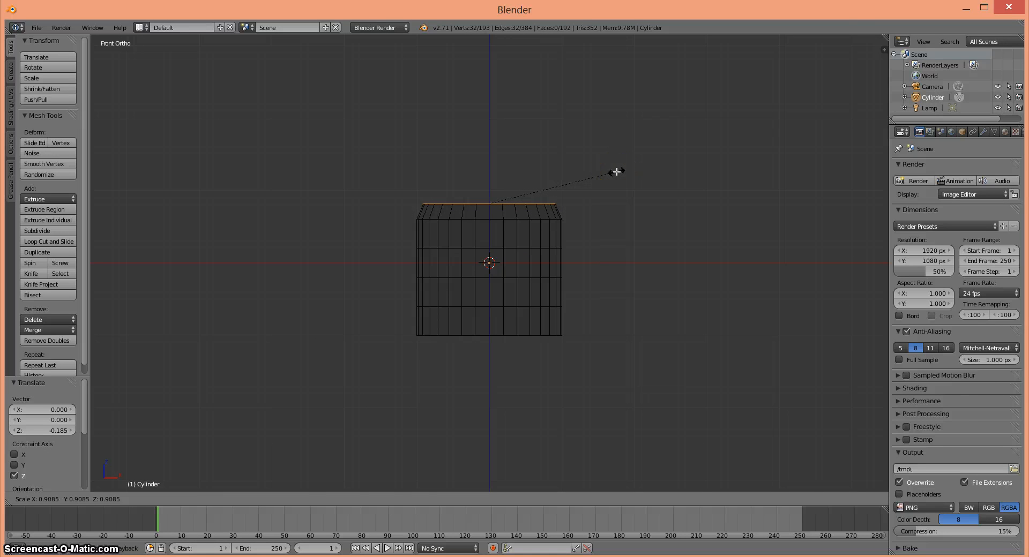
{"action": "left_click", "coordinate": [616, 172]}
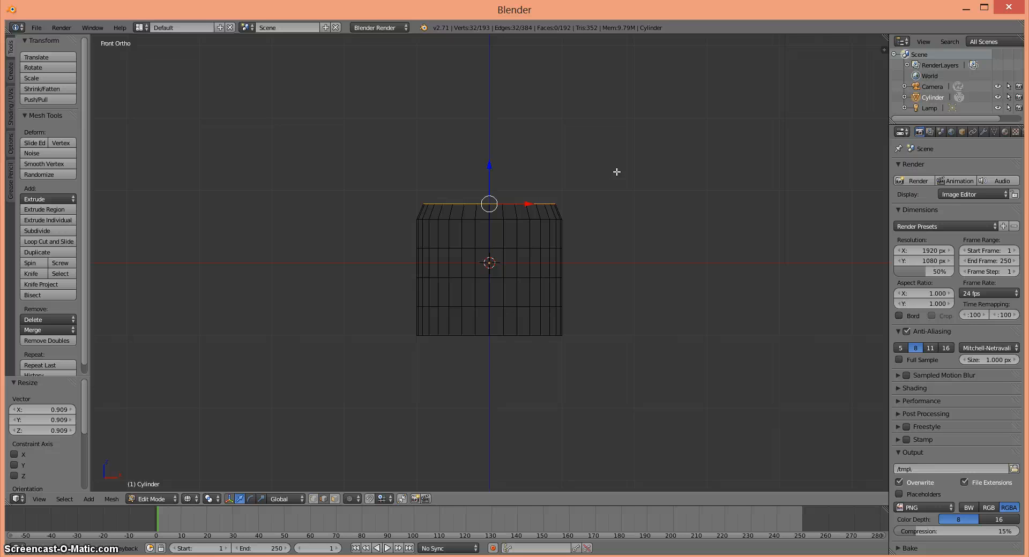
{"action": "key", "text": "a"}
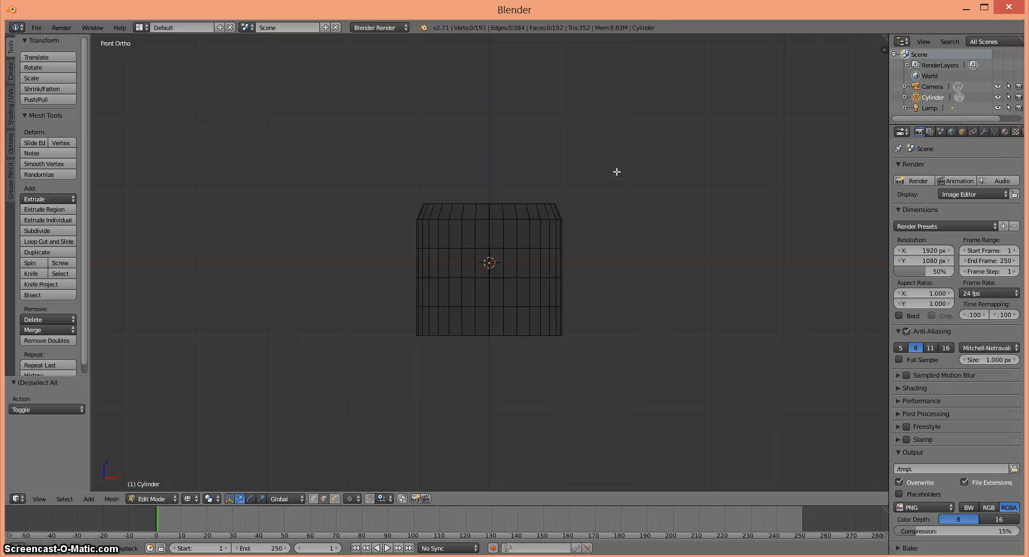
Box-select the two middle edge rings of the cylinder, scale them outward to about 1.113, and clear the selection
{"action": "key", "text": "b"}
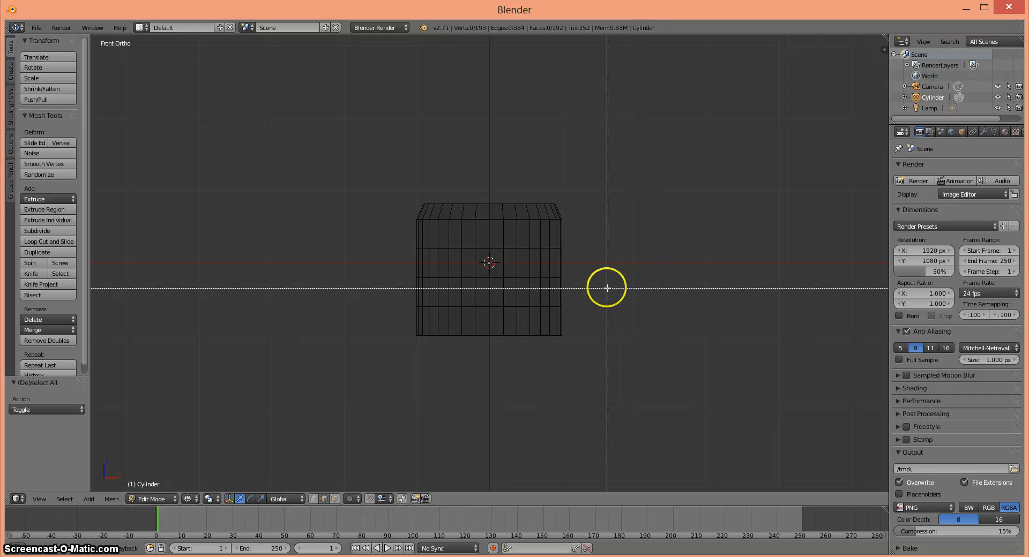
{"action": "left_click_drag", "start_coordinate": [603, 284], "coordinate": [366, 236]}
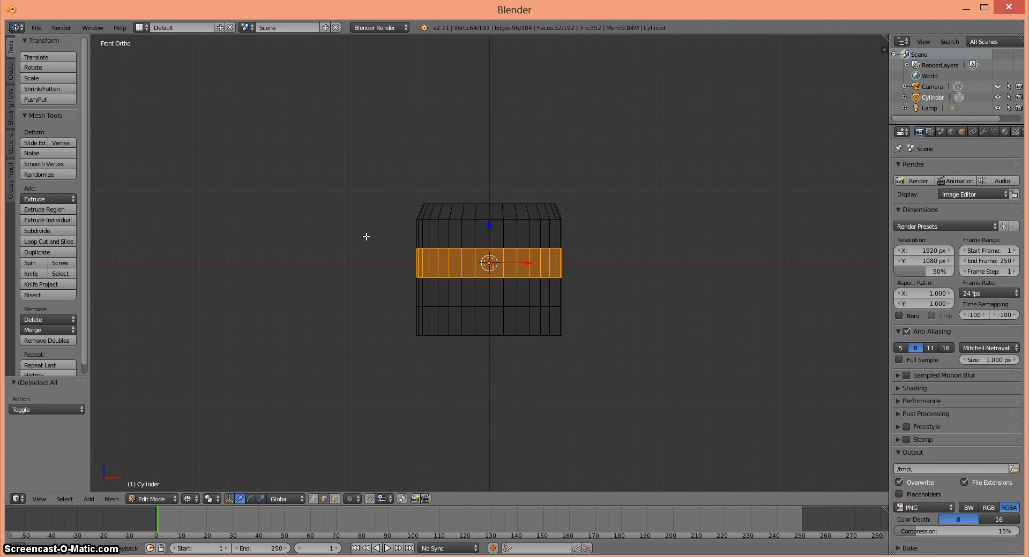
{"action": "key", "text": "s"}
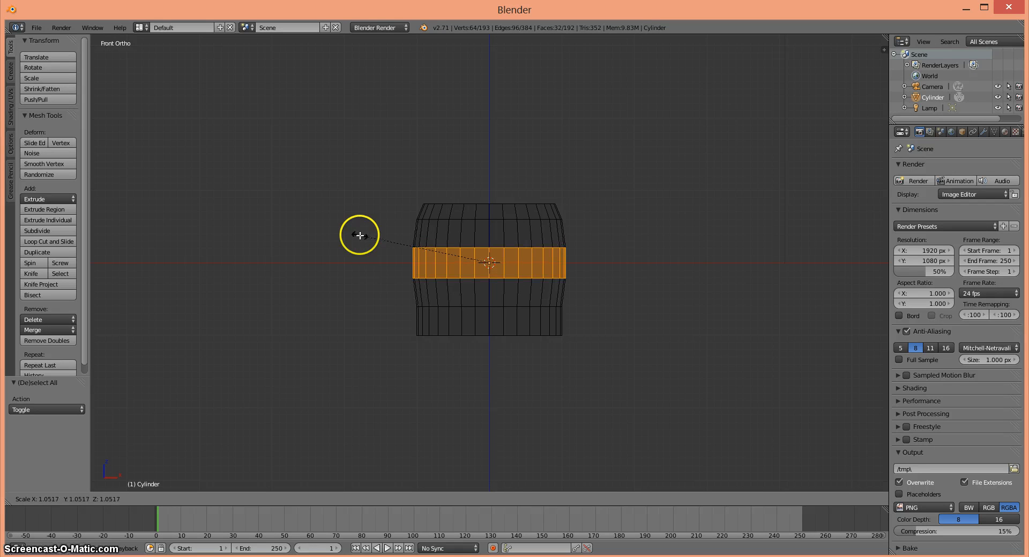
{"action": "left_click", "coordinate": [353, 236]}
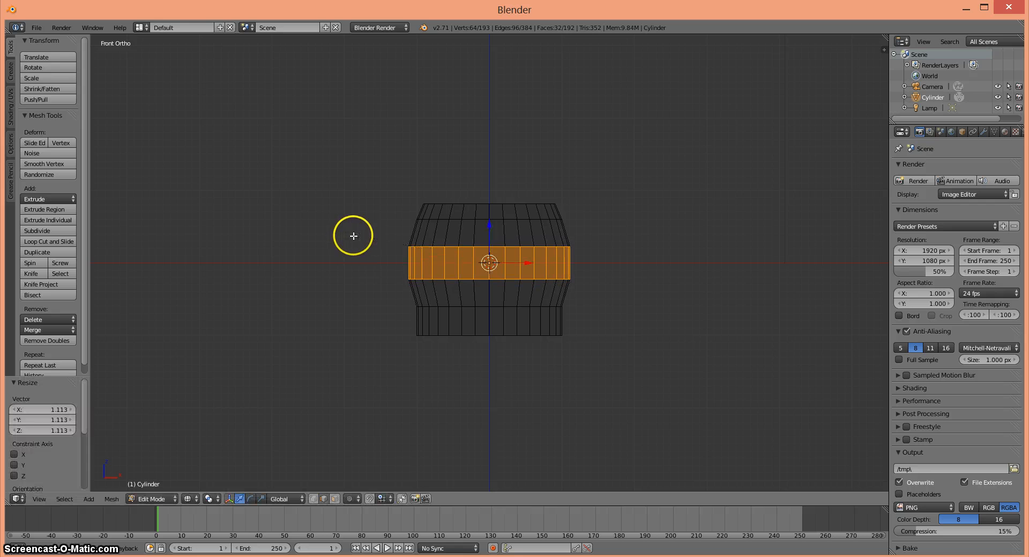
{"action": "key", "text": "a"}
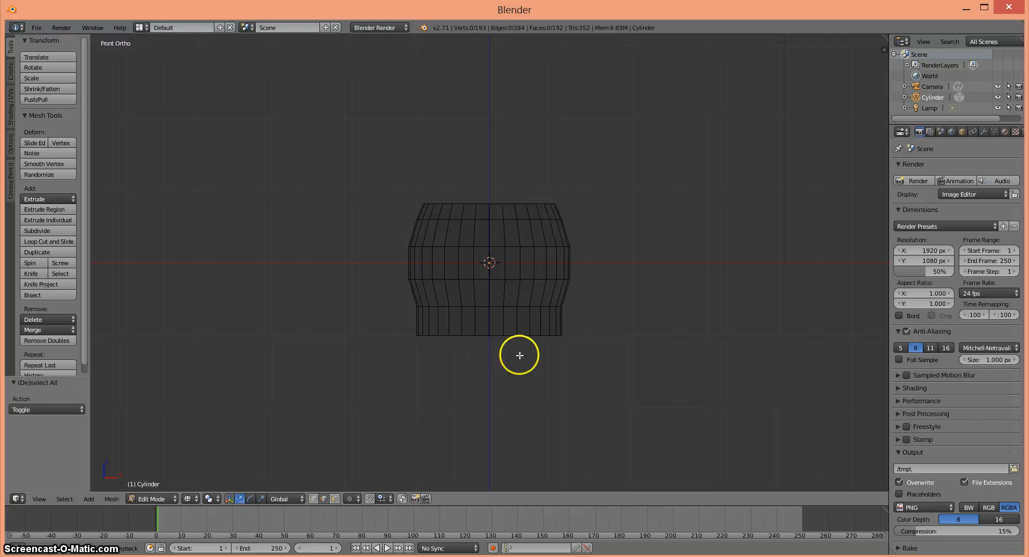
Box-select the cylinder's bottom ring, scale it inward to about 0.821, and clear the selection
{"action": "key", "text": "b"}
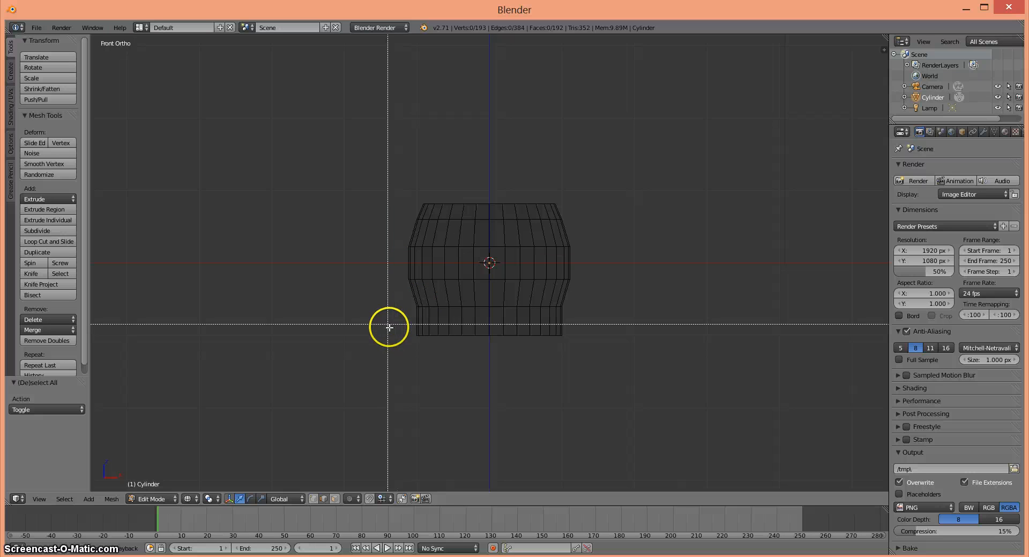
{"action": "left_click_drag", "start_coordinate": [387, 325], "coordinate": [632, 363]}
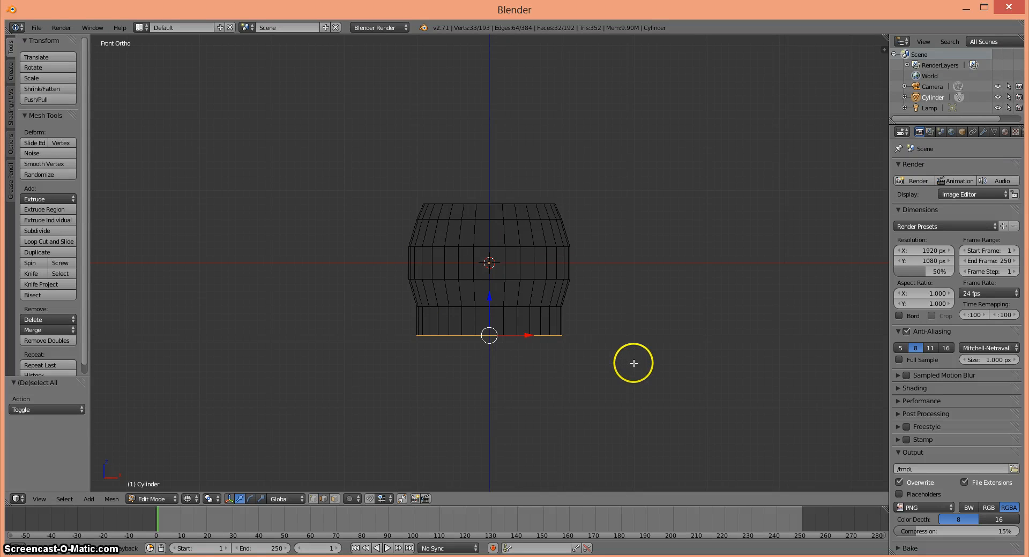
{"action": "key", "text": "s"}
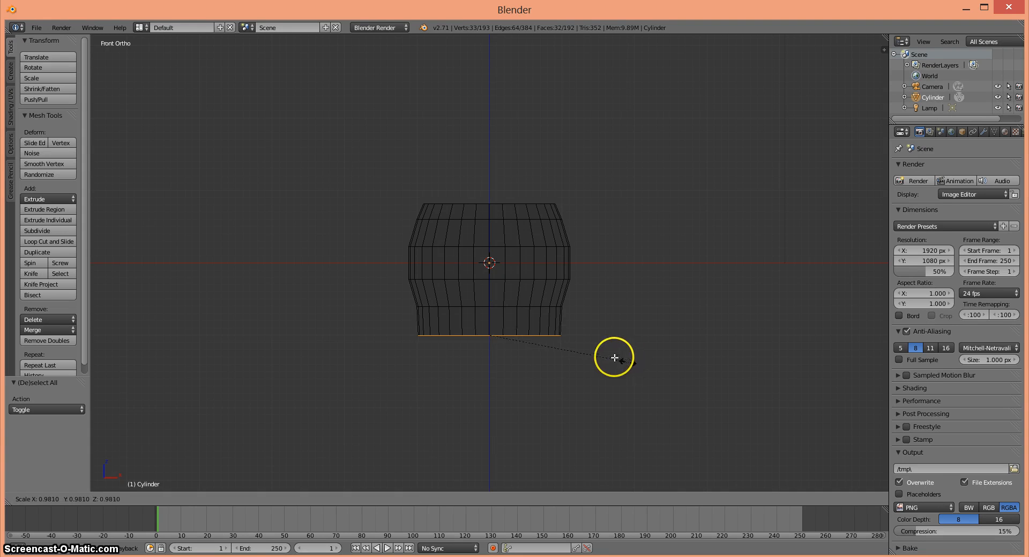
{"action": "left_click", "coordinate": [608, 356]}
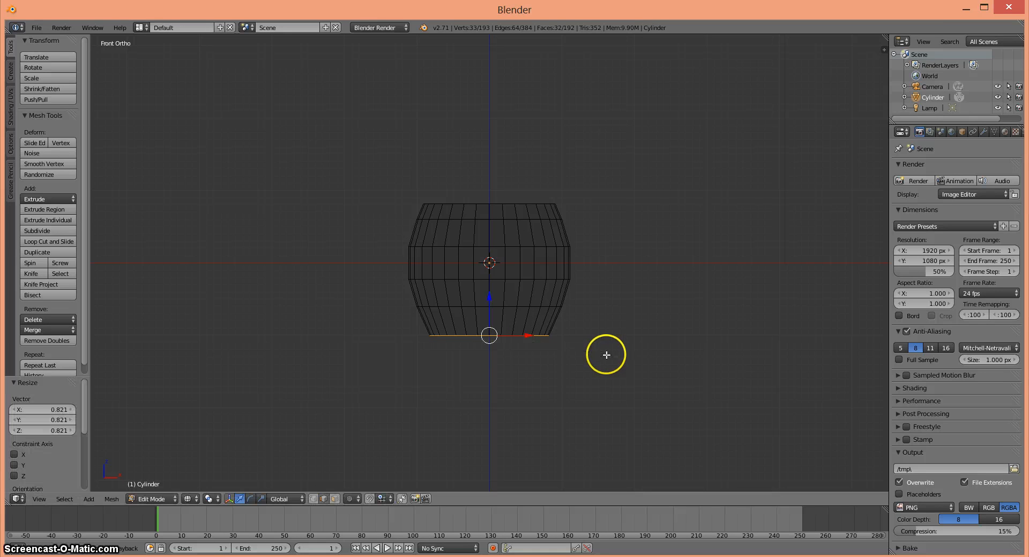
{"action": "key", "text": "a"}
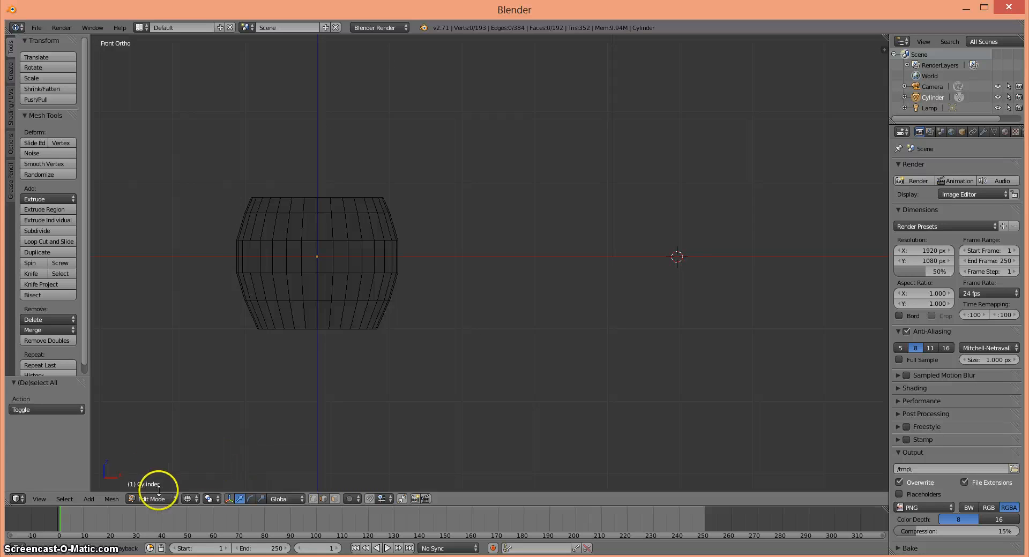
Return to Object Mode, add a Path curve at the 3D cursor beside the cylinder, and put it in Edit Mode
{"action": "key", "text": "Tab"}
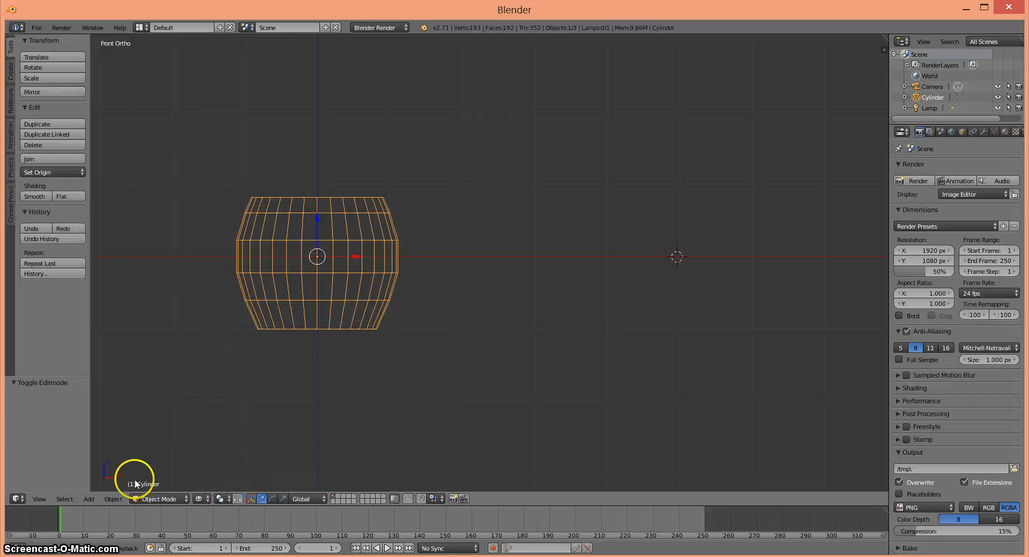
{"action": "left_click", "coordinate": [87, 499]}
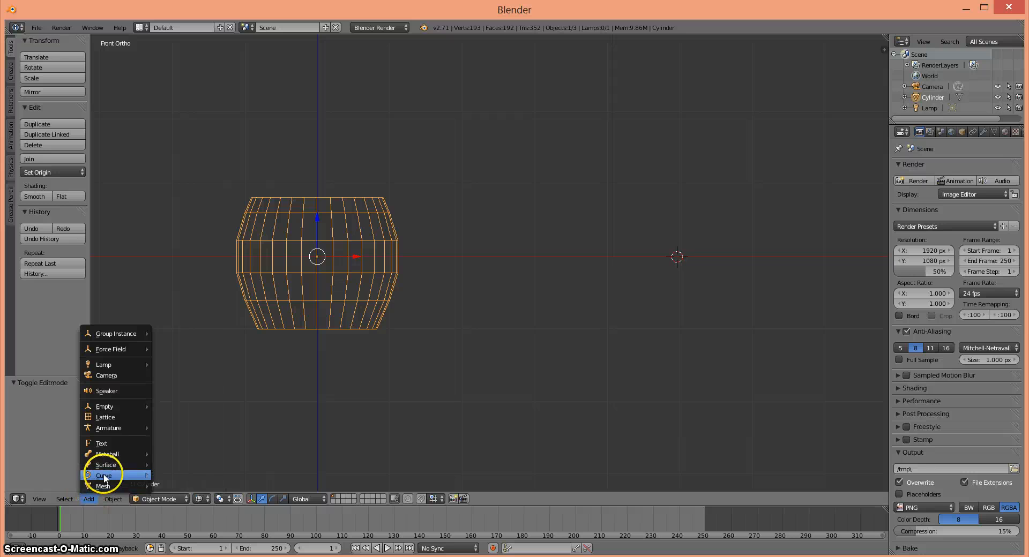
{"action": "mouse_move", "coordinate": [103, 479]}
{"action": "left_click", "coordinate": [182, 523]}
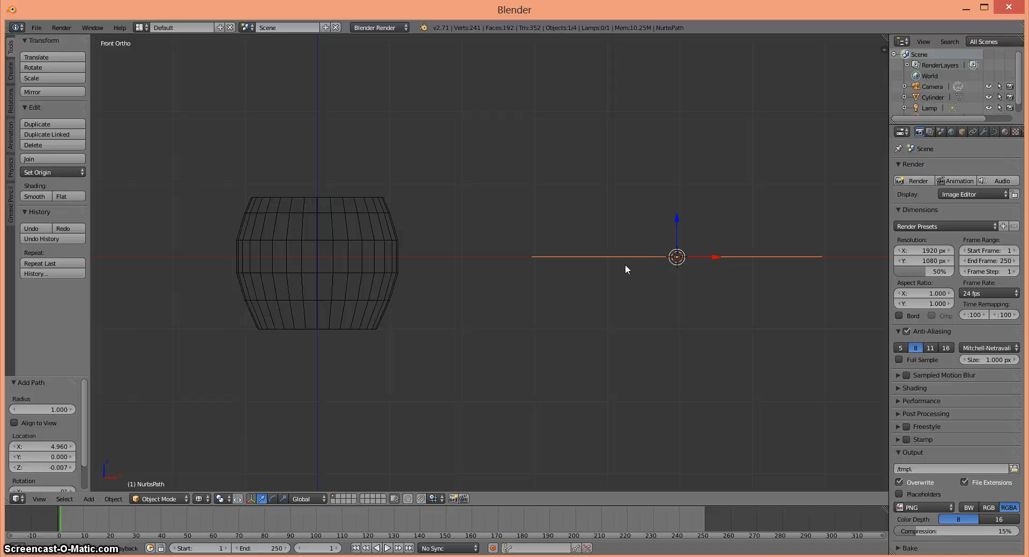
{"action": "left_click", "coordinate": [164, 498]}
{"action": "left_click", "coordinate": [166, 475]}
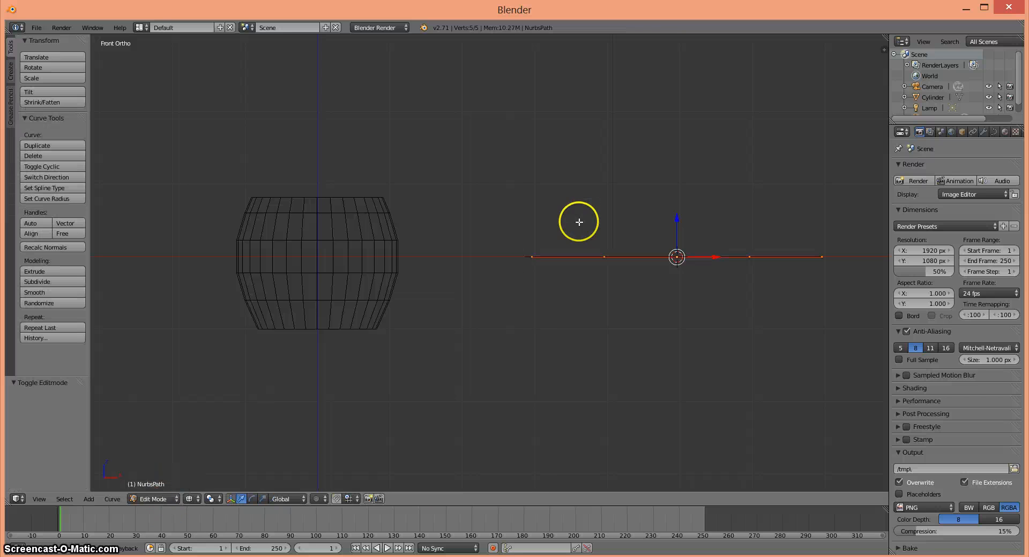
Move the path's two end points next to the cylinder's wall, one about 0.44 above and the other about 0.47 below the path's original line
{"action": "right_click", "coordinate": [532, 259]}
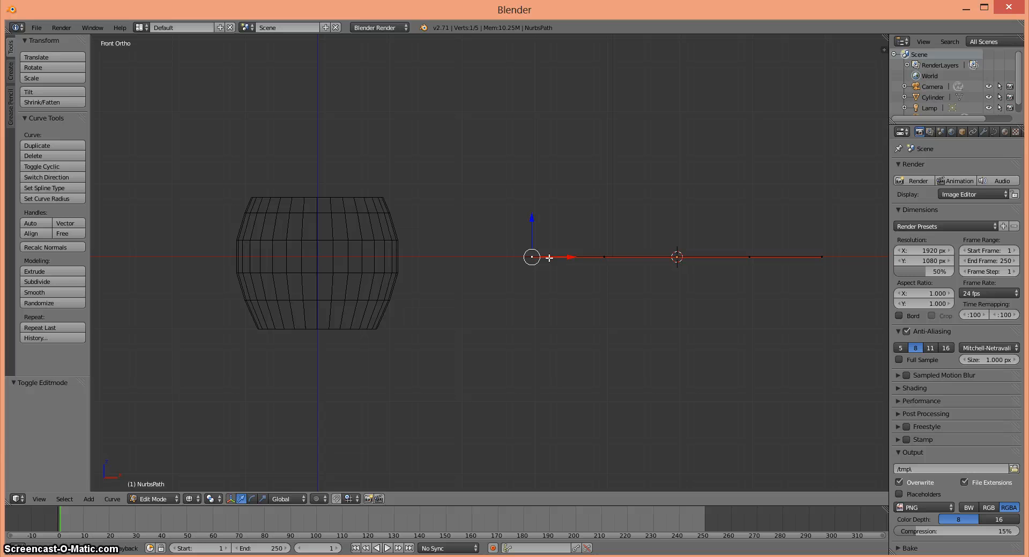
{"action": "left_click_drag", "start_coordinate": [534, 258], "coordinate": [427, 225]}
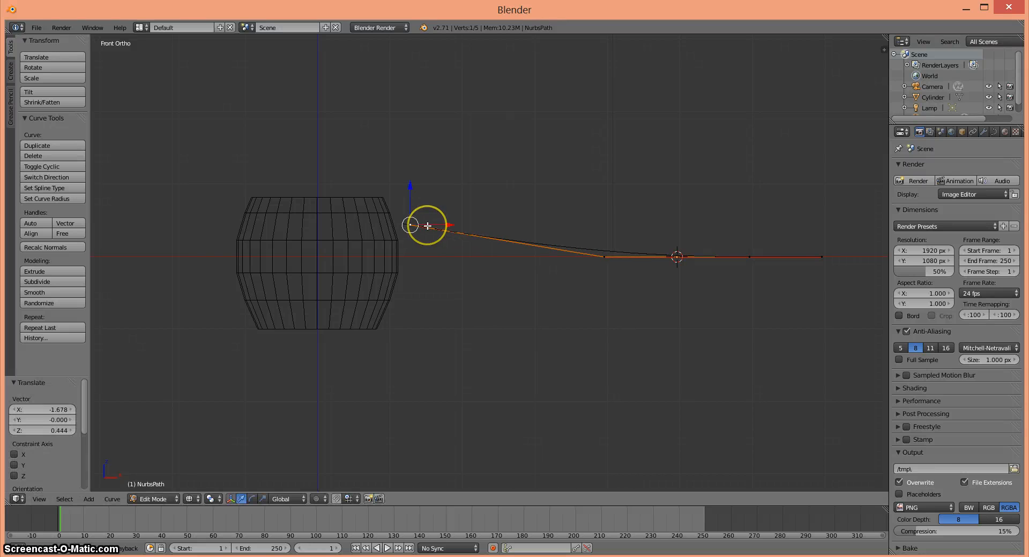
{"action": "right_click", "coordinate": [821, 258]}
{"action": "left_click_drag", "start_coordinate": [822, 258], "coordinate": [405, 292]}
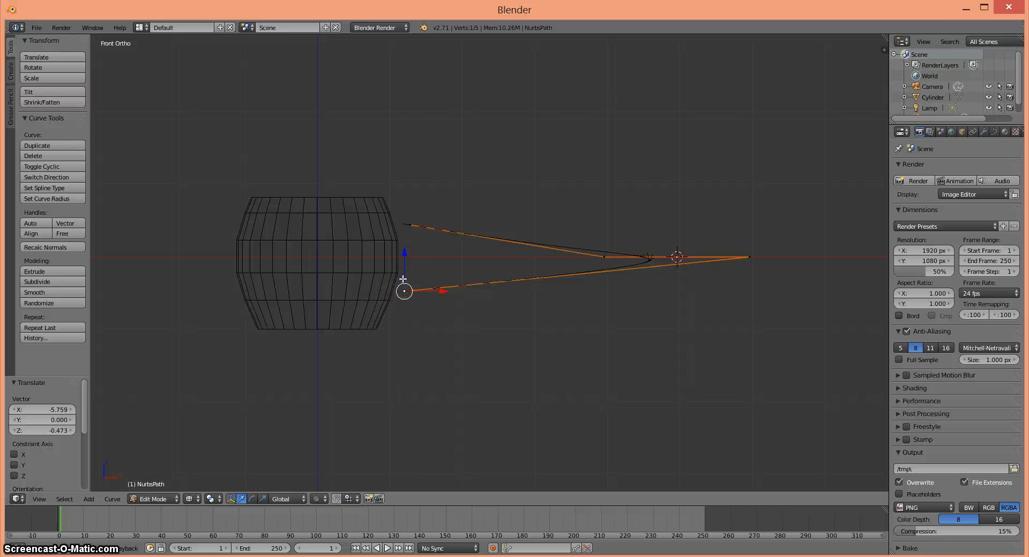
Move the path's three inner control points about -4.10, -2.89 and -2.11 along X to form a C-shaped handle curve beside the cylinder
{"action": "mouse_move", "coordinate": [415, 268]}
{"action": "left_mouse_down"}
{"action": "mouse_move", "coordinate": [561, 273]}
{"action": "mouse_move", "coordinate": [749, 258]}
{"action": "left_mouse_up"}
{"action": "right_click", "coordinate": [748, 257]}
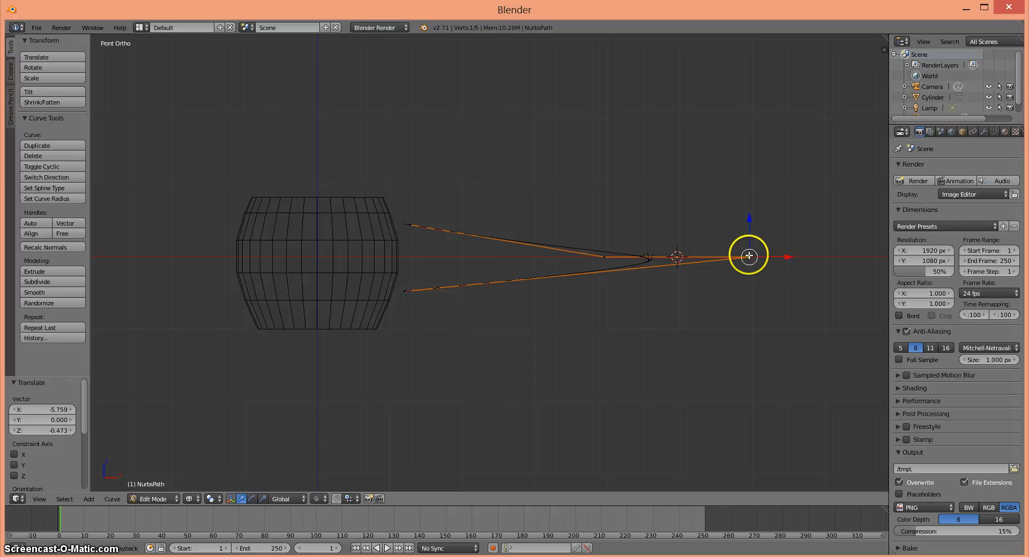
{"action": "key", "text": "g"}
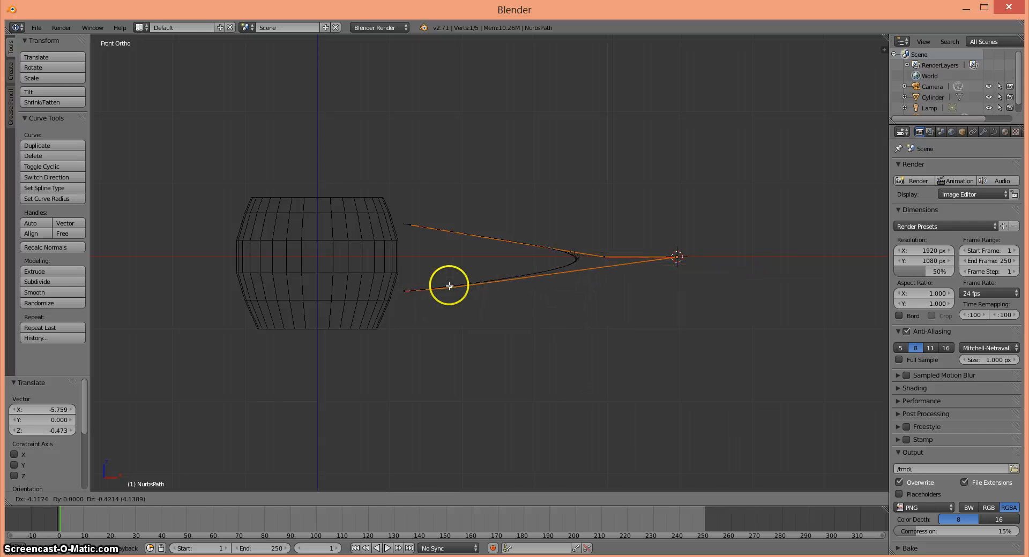
{"action": "left_click", "coordinate": [450, 286]}
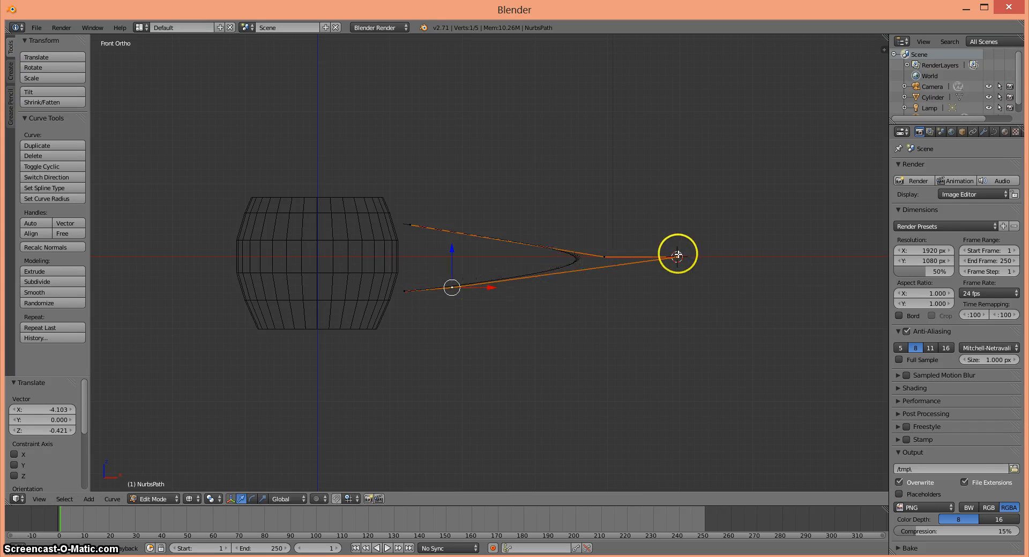
{"action": "key", "text": "g"}
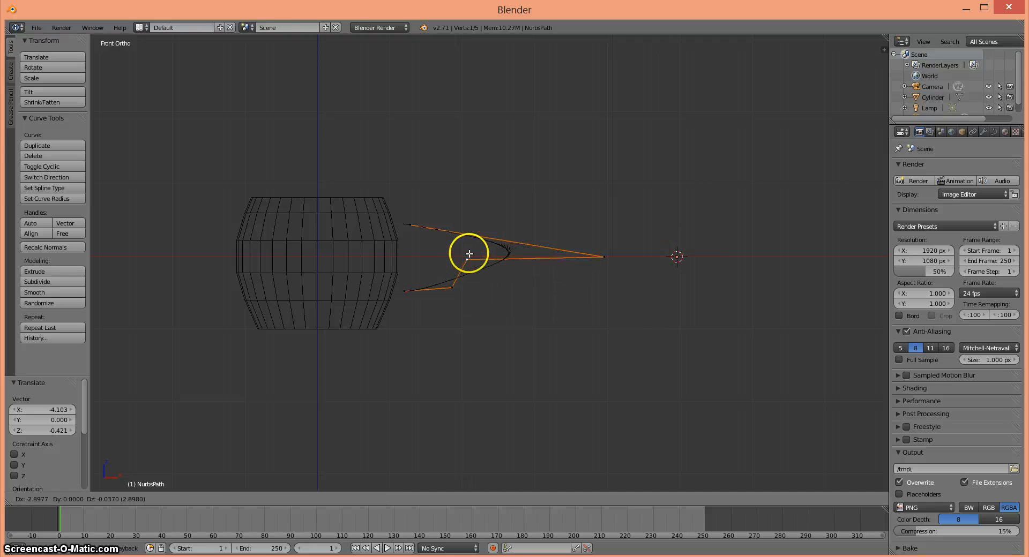
{"action": "left_click", "coordinate": [469, 254]}
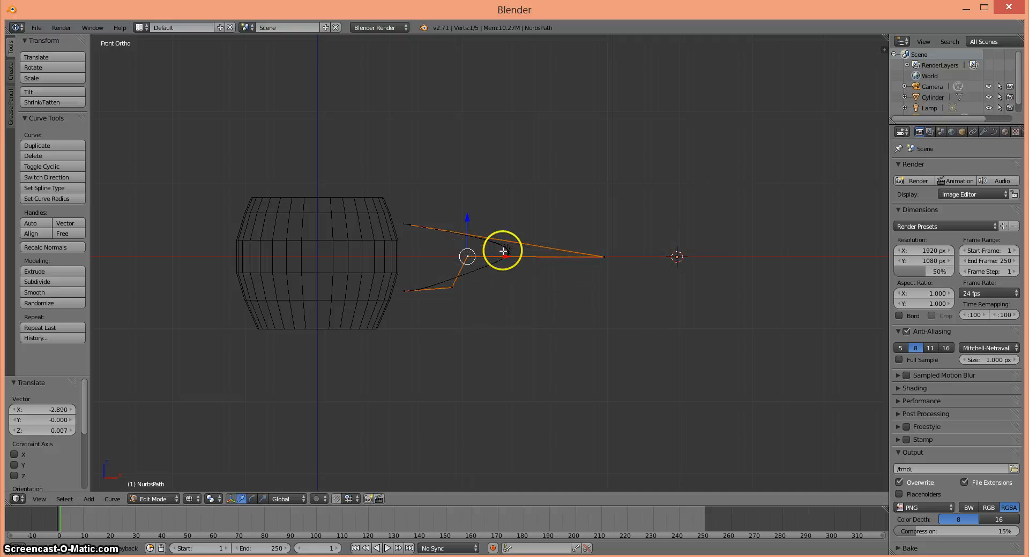
{"action": "right_click", "coordinate": [604, 259]}
{"action": "key", "text": "g"}
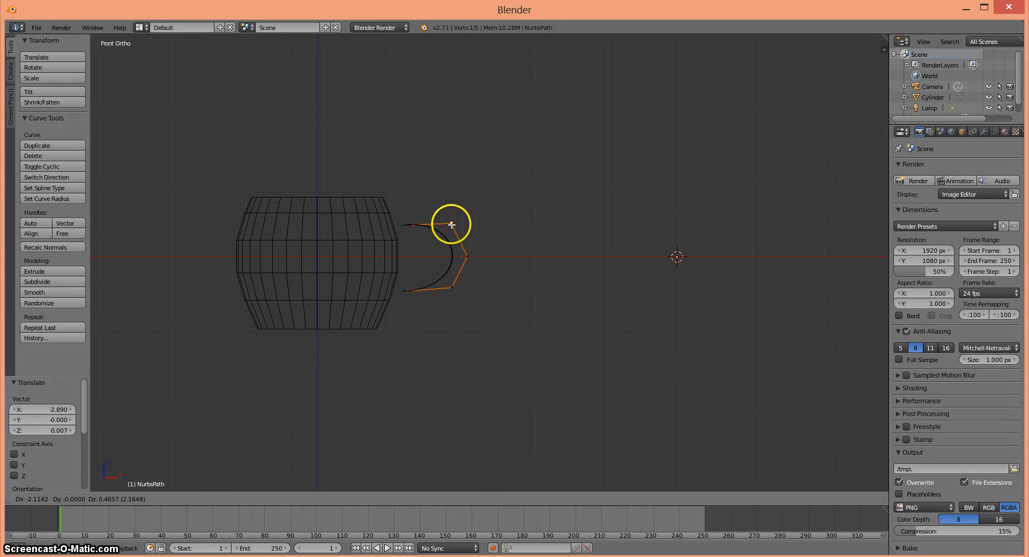
{"action": "left_click", "coordinate": [451, 222]}
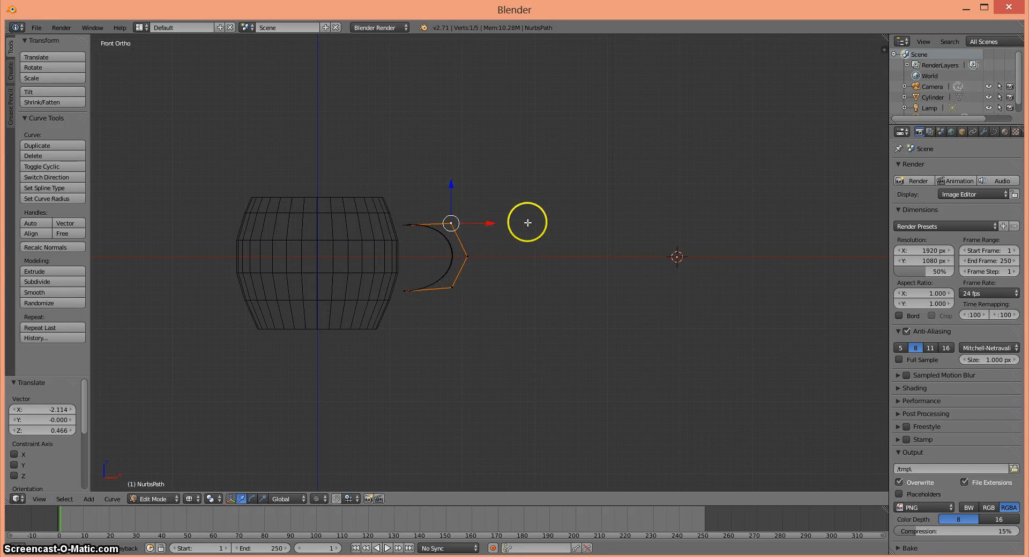
Lower the handle curve's lower inner control point about 0.067 along Z and return to Object Mode
{"action": "key", "text": "Tab"}
{"action": "key", "text": "Tab"}
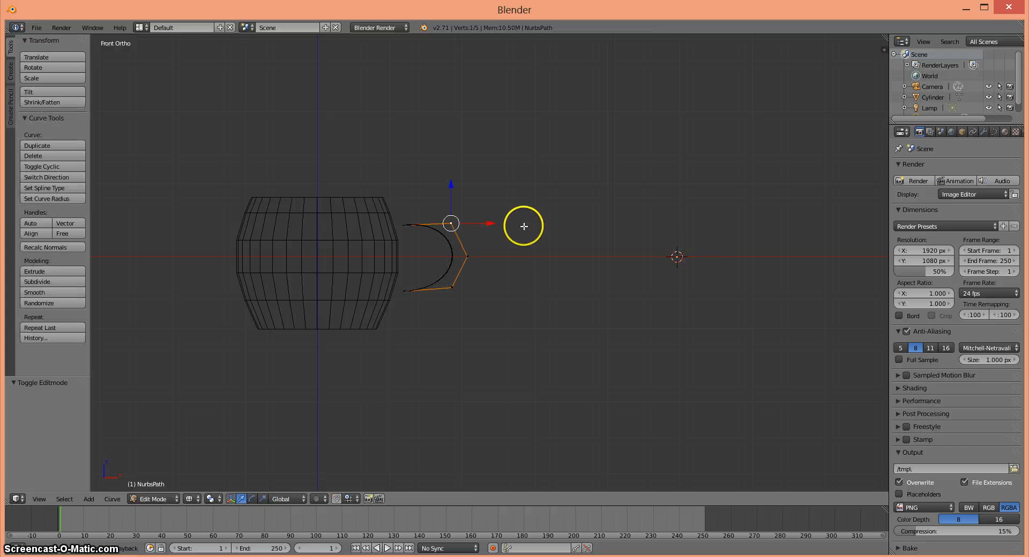
{"action": "key", "text": "Tab"}
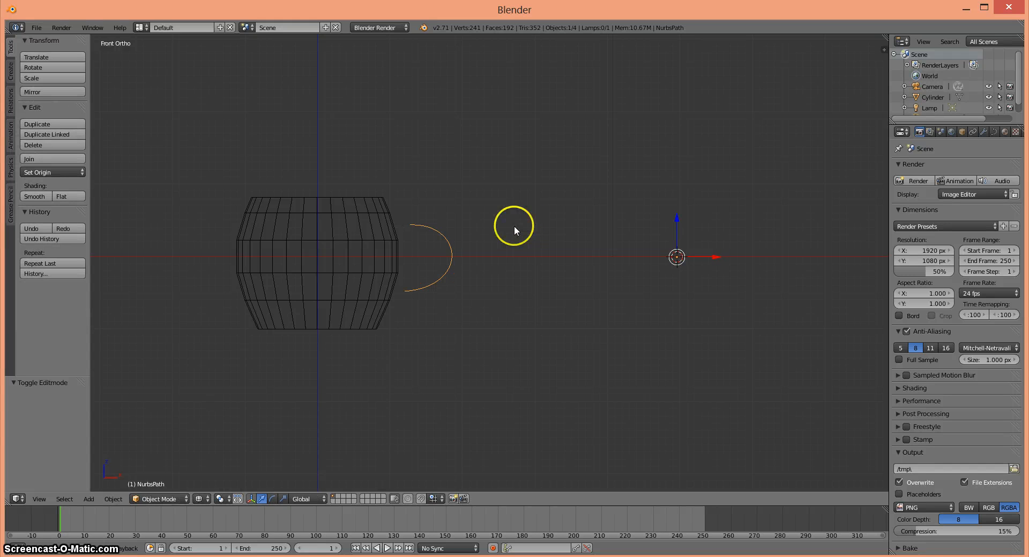
{"action": "key", "text": "Tab"}
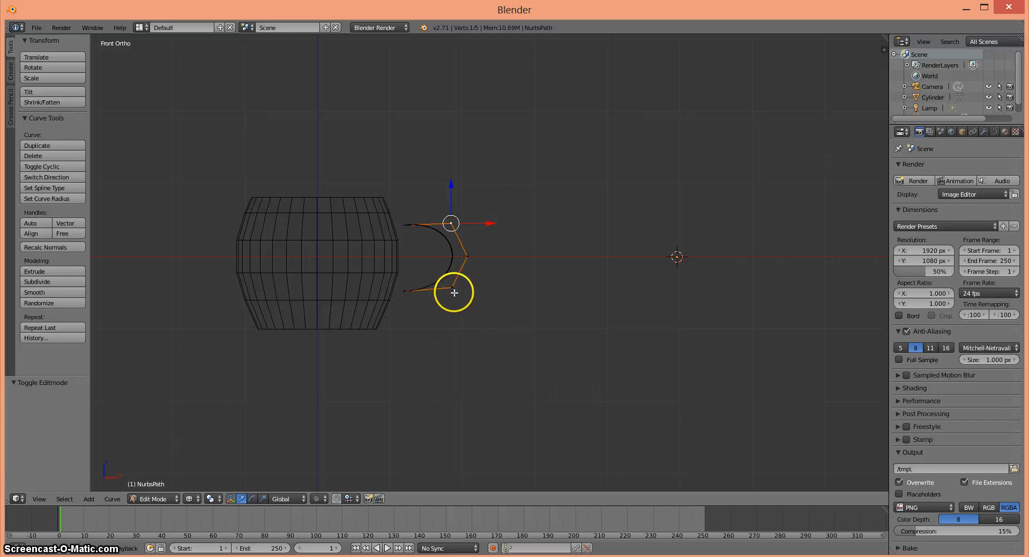
{"action": "right_click", "coordinate": [450, 287]}
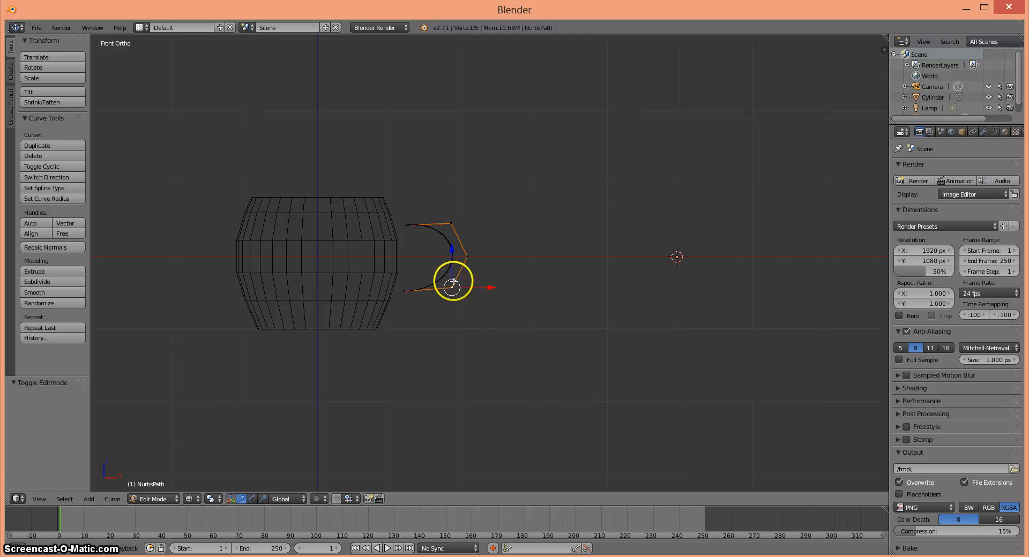
{"action": "left_click_drag", "start_coordinate": [452, 270], "coordinate": [454, 280]}
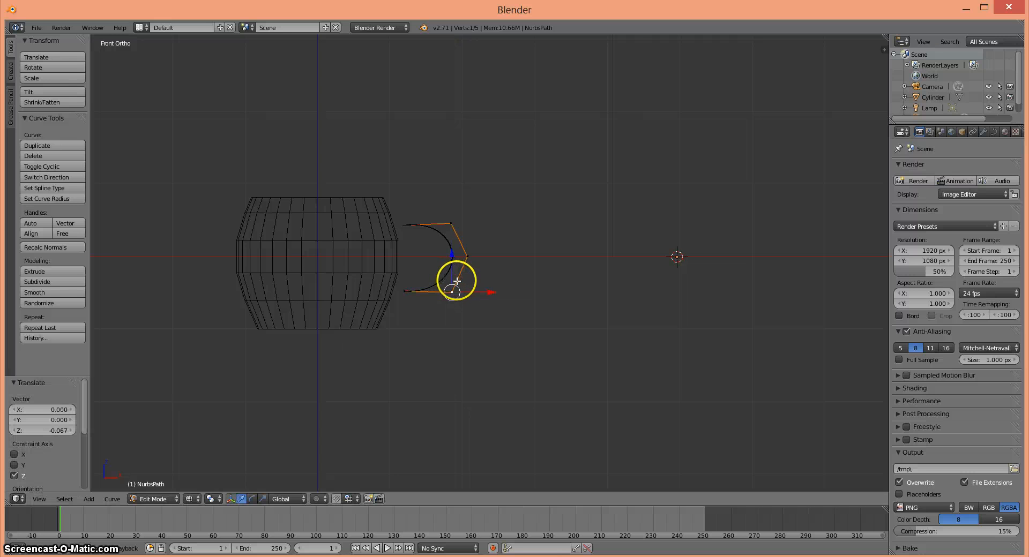
{"action": "key", "text": "Tab"}
{"action": "key", "text": "Tab"}
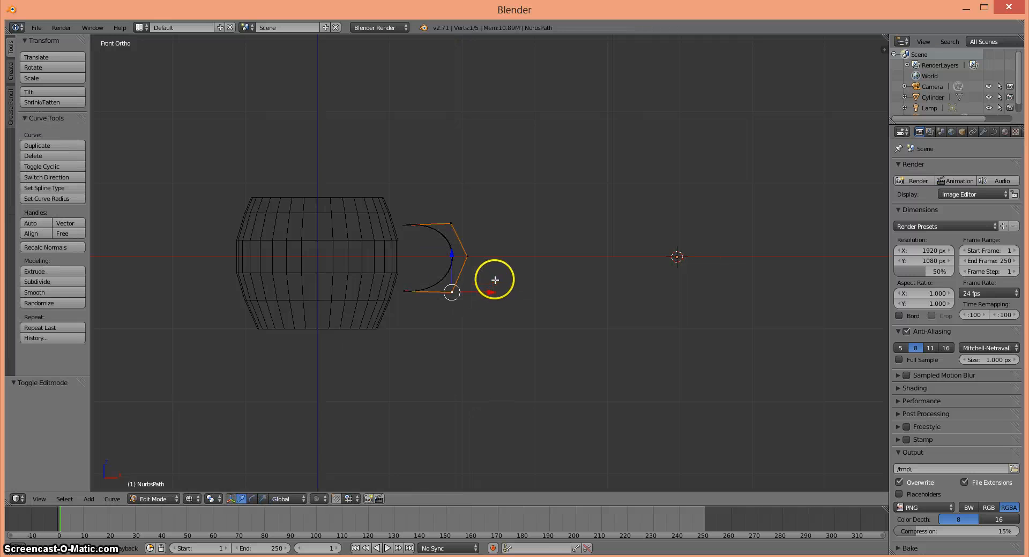
{"action": "key", "text": "Tab"}
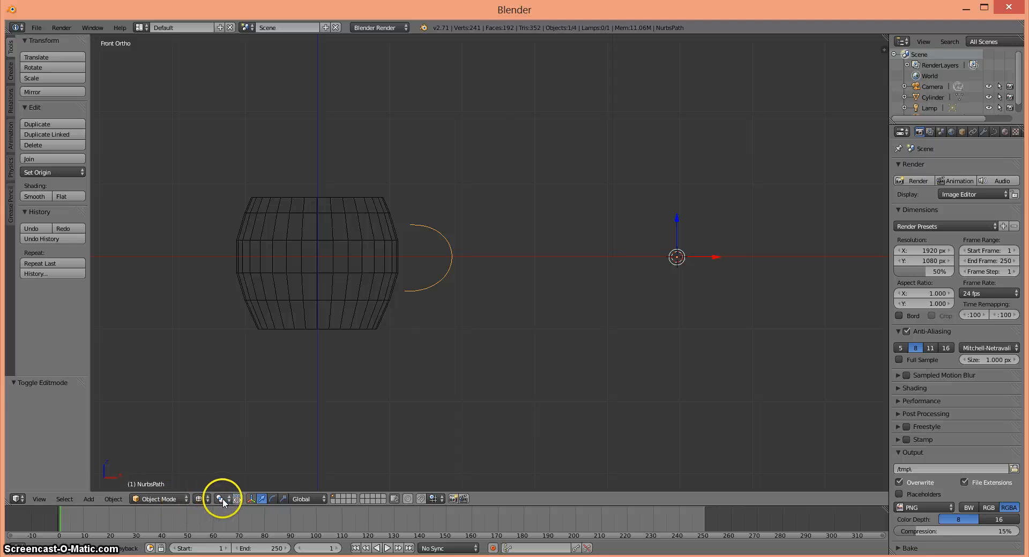
Add a Bezier circle at the 3D cursor and scale it to 0.2
{"action": "left_click", "coordinate": [89, 499]}
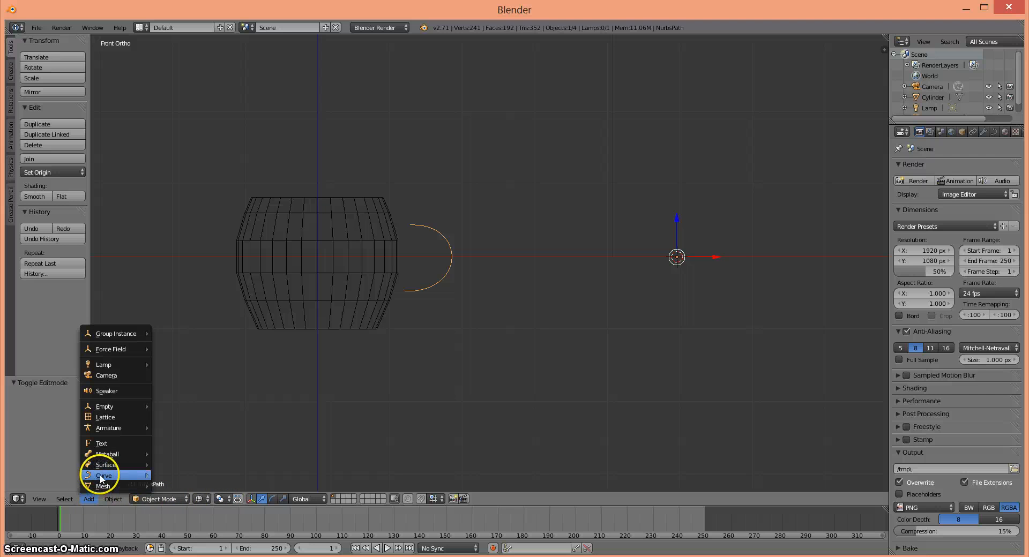
{"action": "mouse_move", "coordinate": [144, 476]}
{"action": "left_click", "coordinate": [190, 486]}
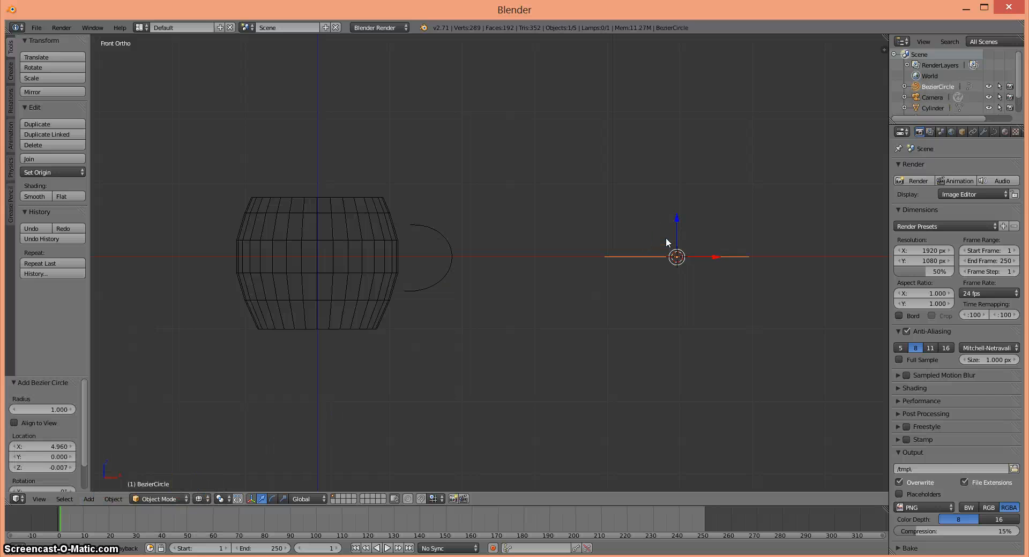
{"action": "type", "text": "s"}
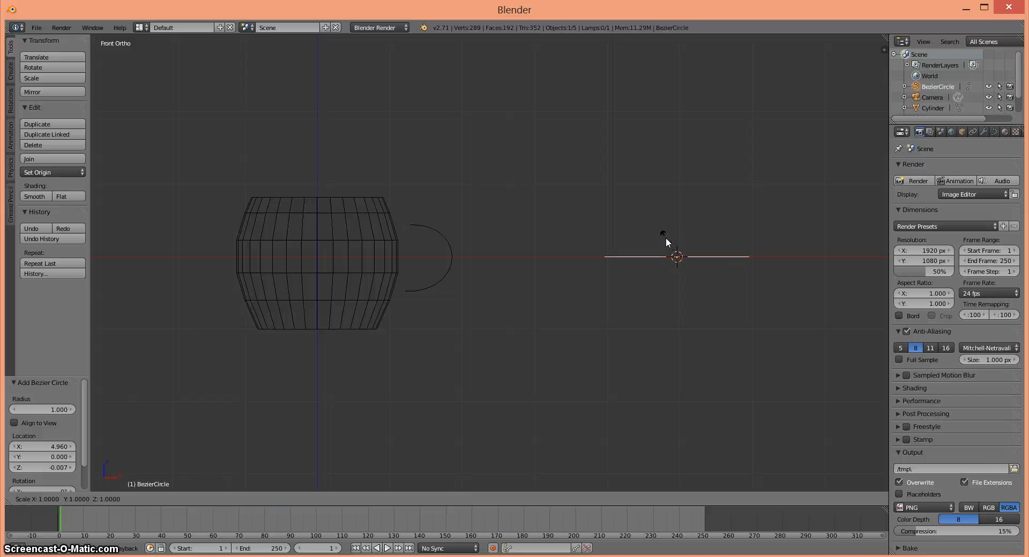
{"action": "type", "text": "."}
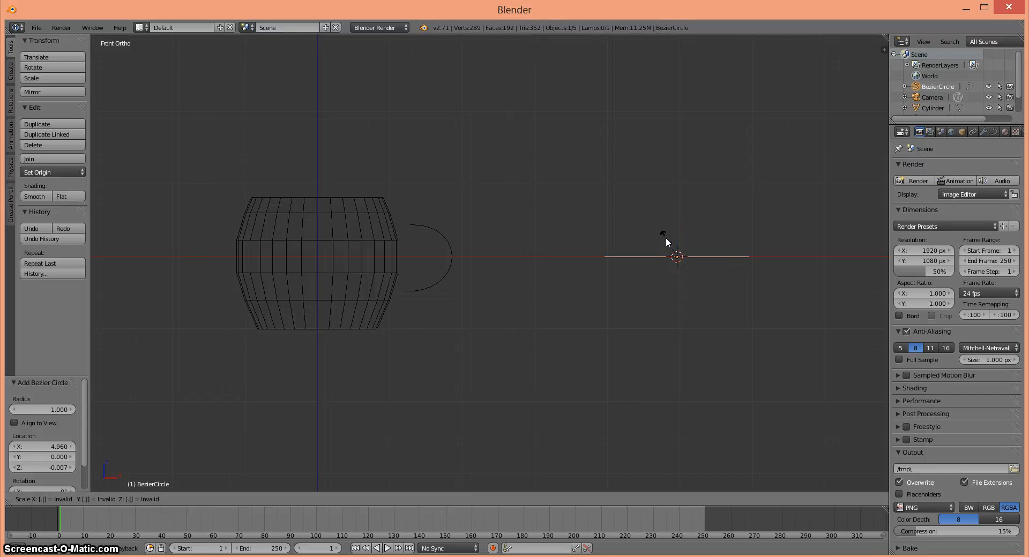
{"action": "type", "text": "2"}
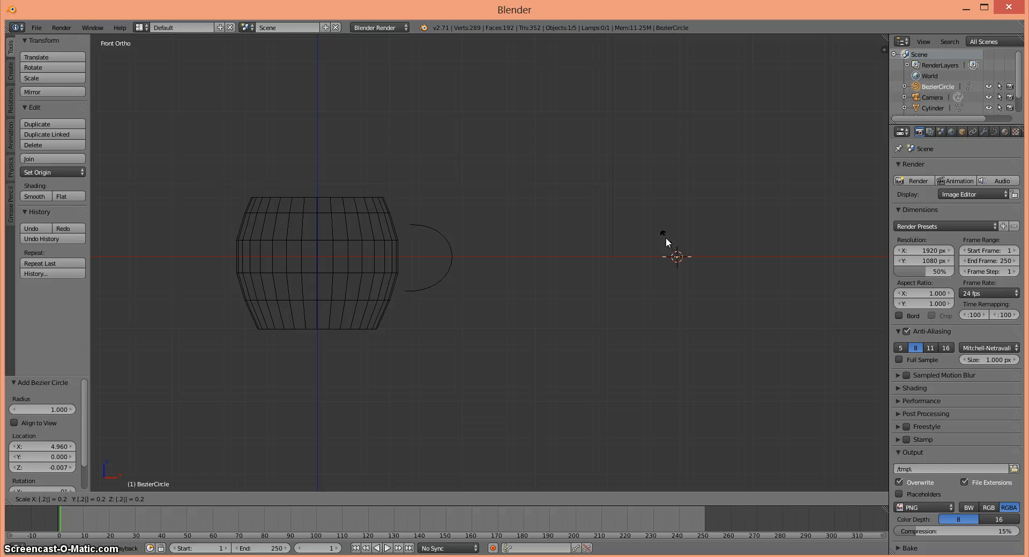
{"action": "key", "text": "Return"}
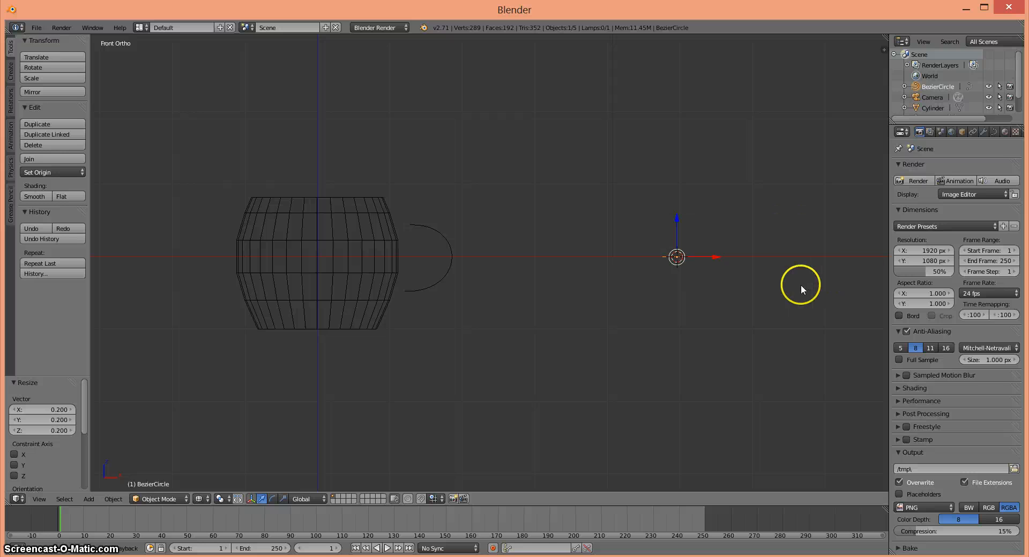
Set BezierCircle as the bevel object of the C-shaped handle path beside the cylinder
{"action": "middle_click_drag", "start_coordinate": [800, 285], "coordinate": [795, 323]}
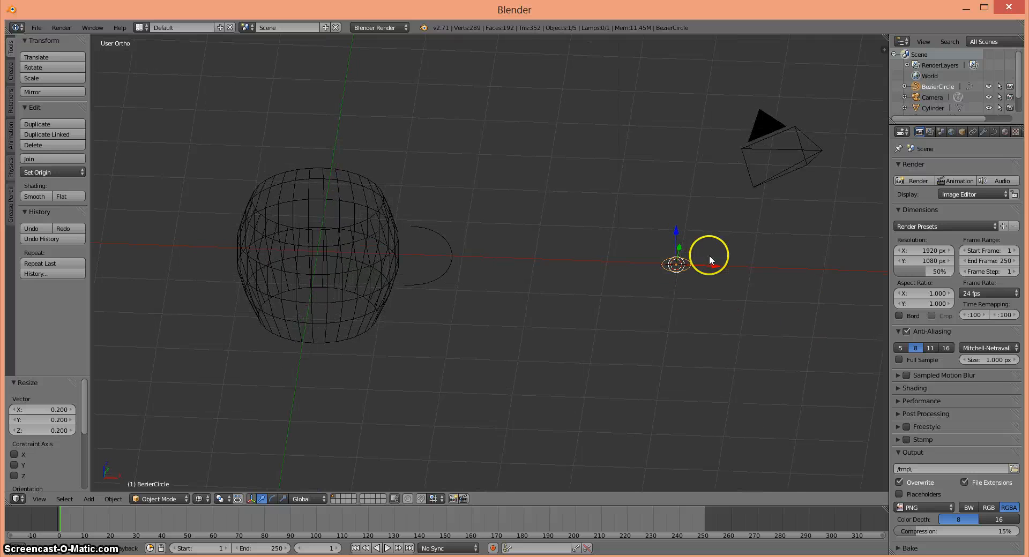
{"action": "middle_click_drag", "start_coordinate": [792, 265], "coordinate": [666, 271]}
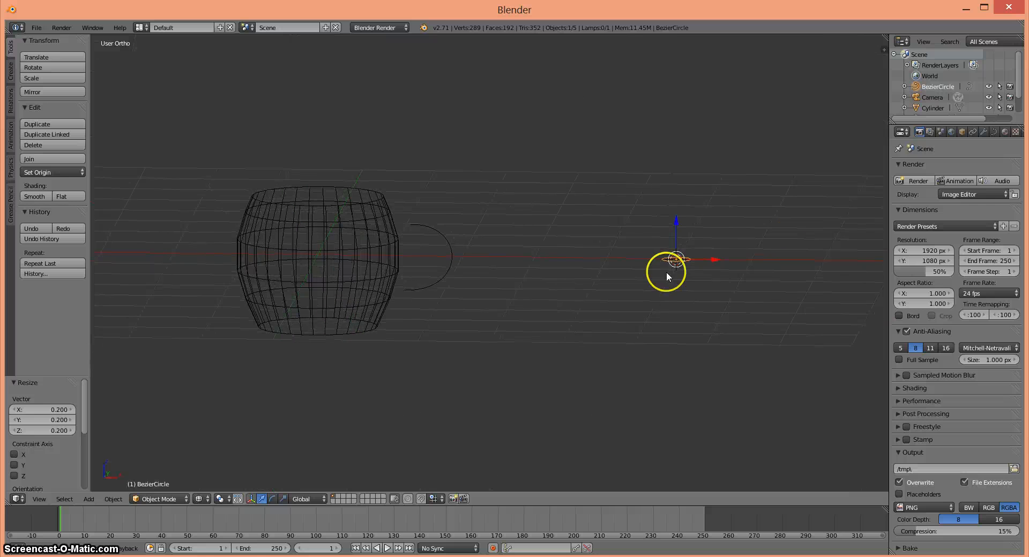
{"action": "middle_click_drag", "start_coordinate": [673, 336], "coordinate": [455, 390]}
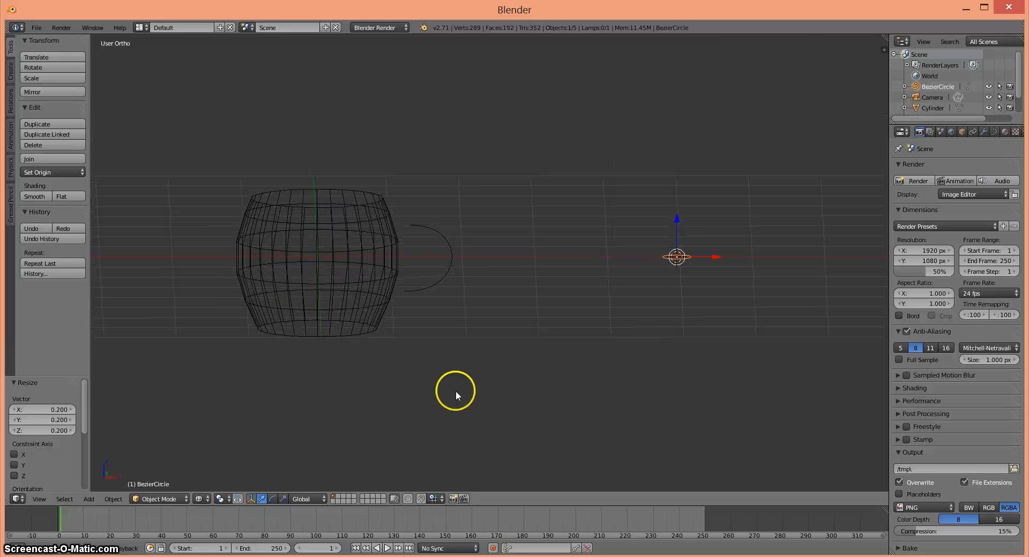
{"action": "left_click", "coordinate": [47, 500]}
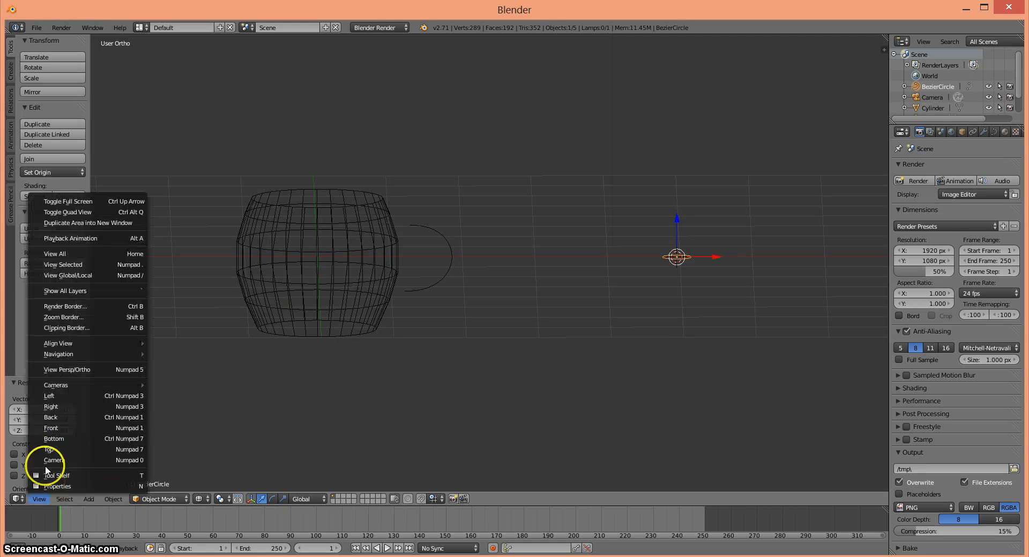
{"action": "left_click", "coordinate": [60, 426]}
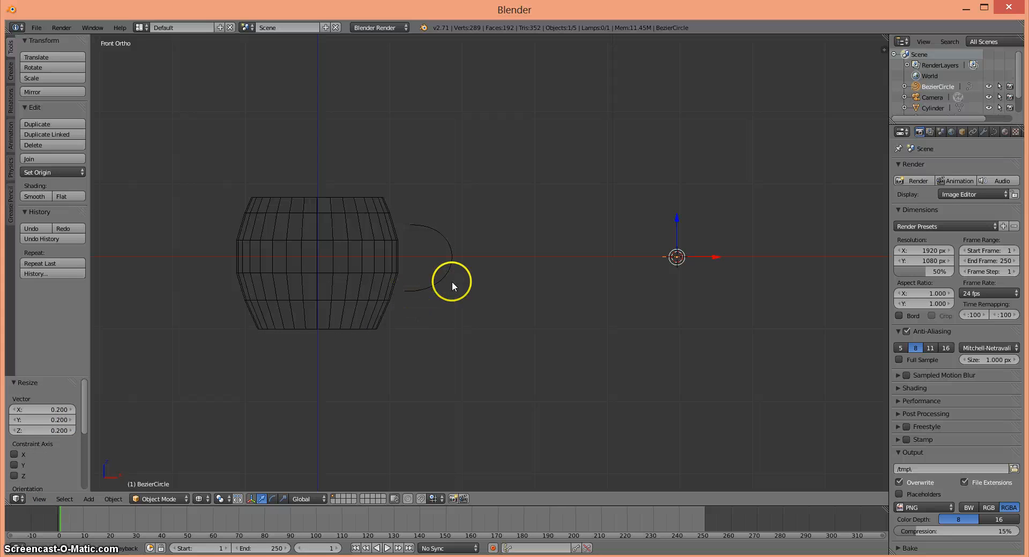
{"action": "right_click", "coordinate": [452, 251]}
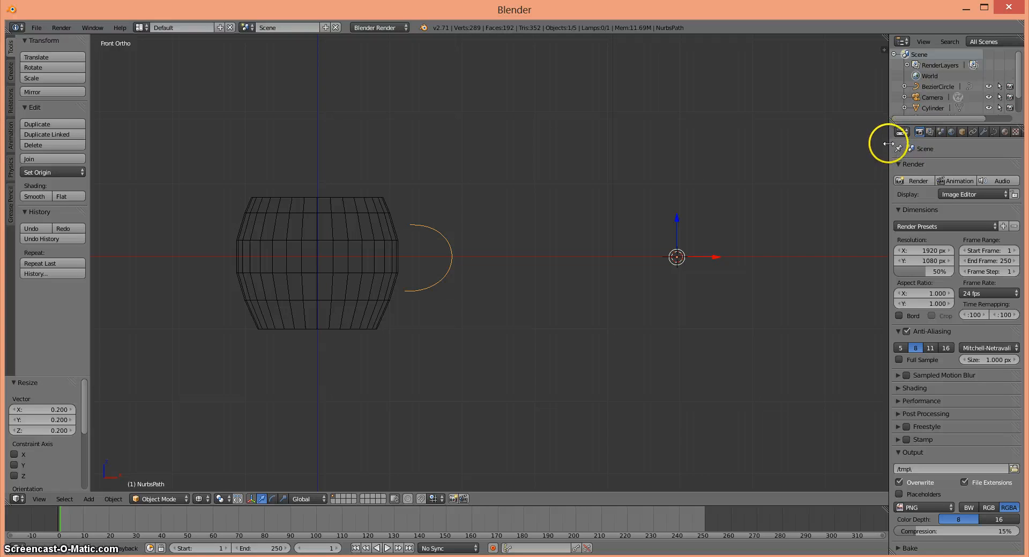
{"action": "left_click_drag", "start_coordinate": [881, 147], "coordinate": [846, 145]}
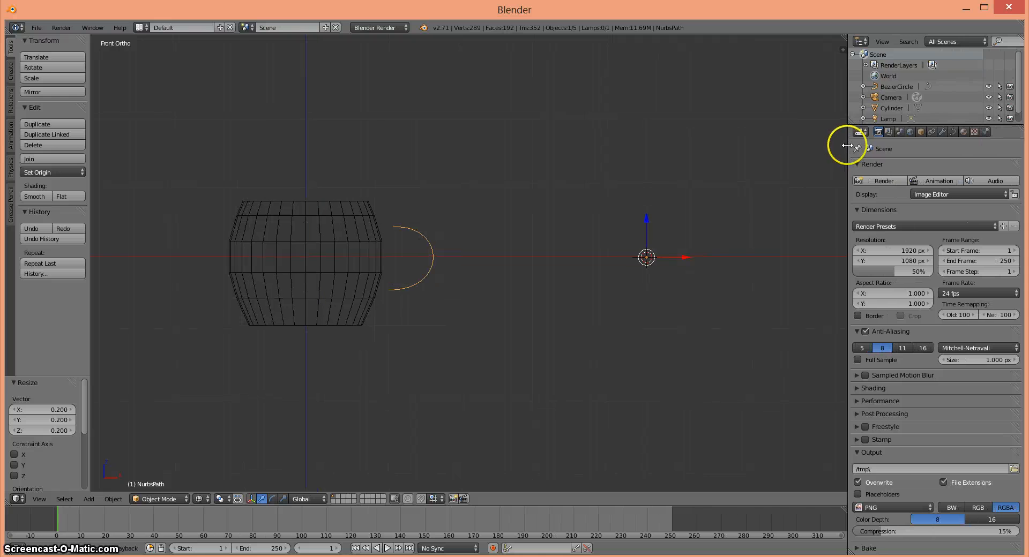
{"action": "left_click", "coordinate": [951, 131]}
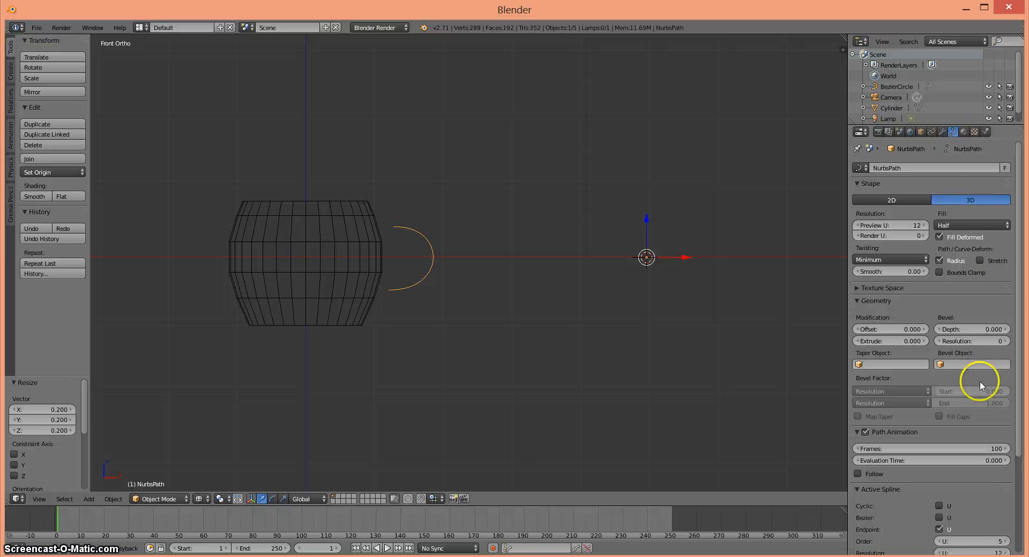
{"action": "left_click", "coordinate": [960, 365]}
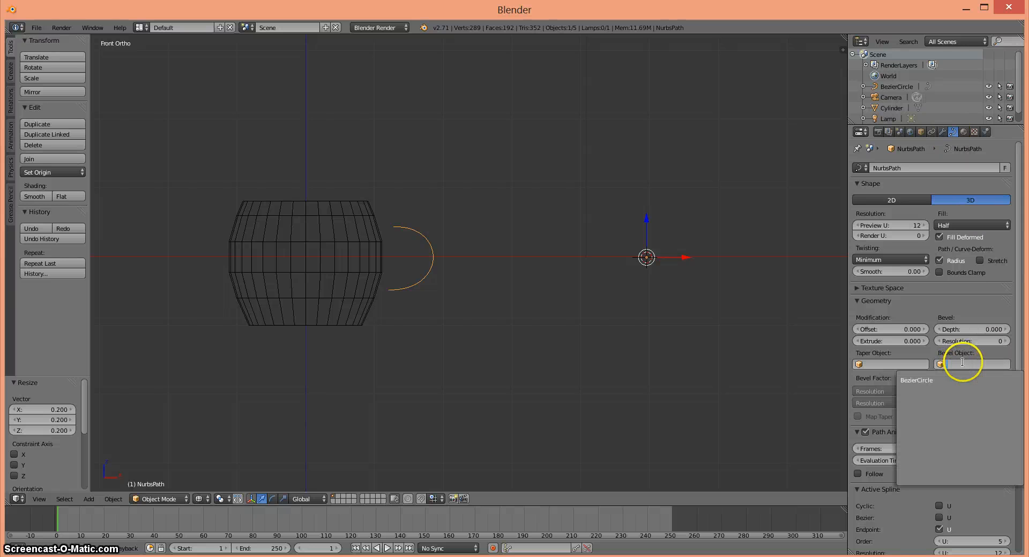
{"action": "left_click", "coordinate": [928, 381]}
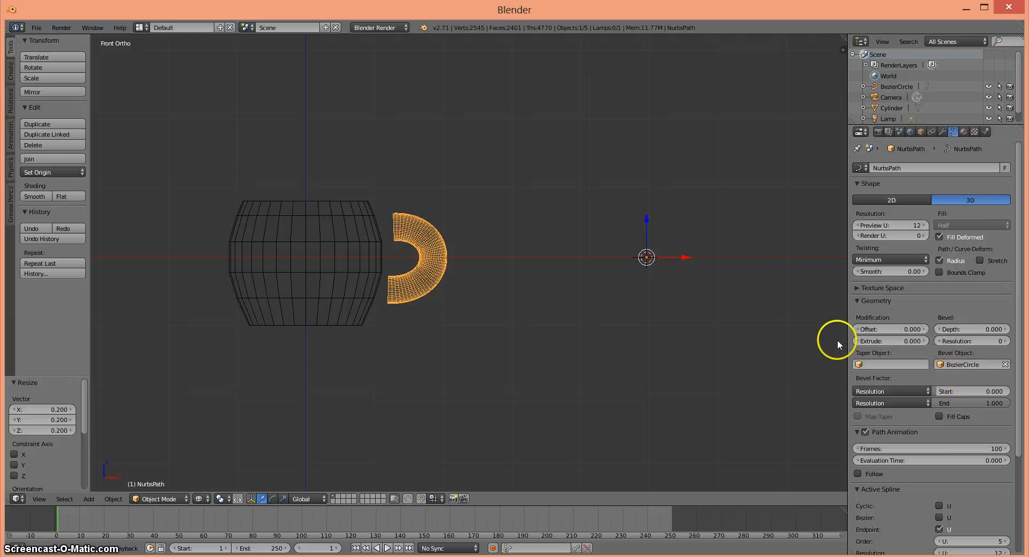
Set the Bezier circle's Preview U and Render U resolution to 1
{"action": "middle_click_drag", "start_coordinate": [560, 332], "coordinate": [535, 328]}
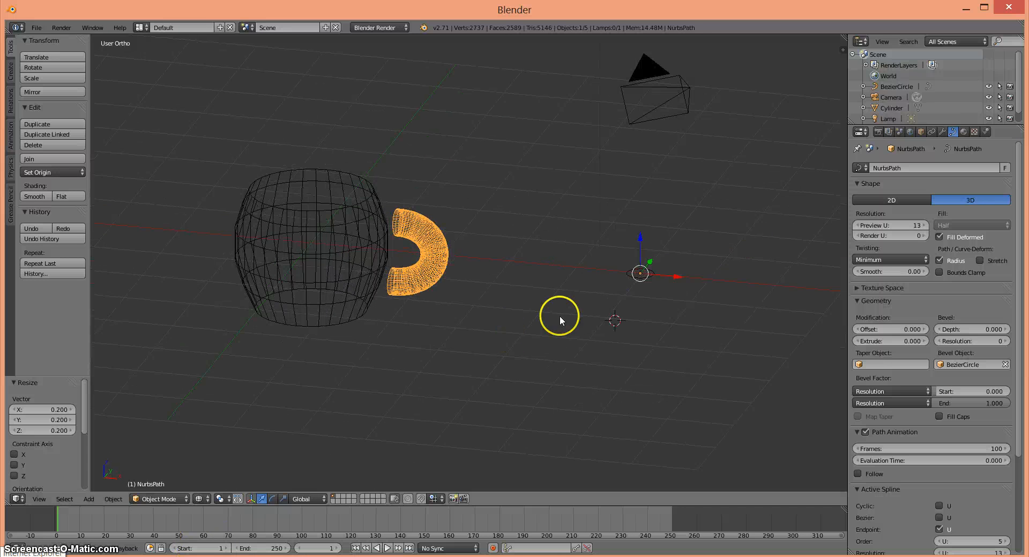
{"action": "middle_click_drag", "start_coordinate": [559, 316], "coordinate": [597, 253]}
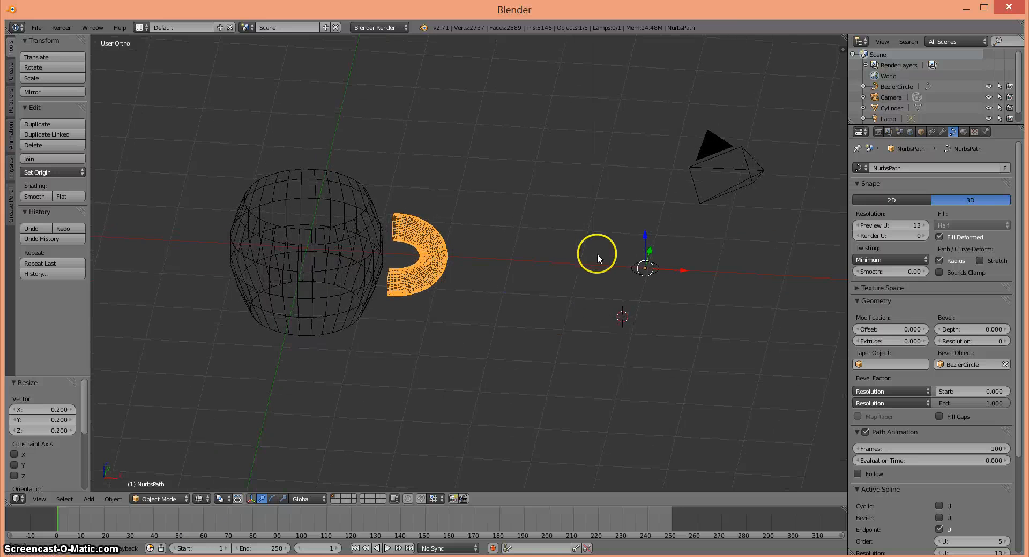
{"action": "right_click", "coordinate": [649, 265]}
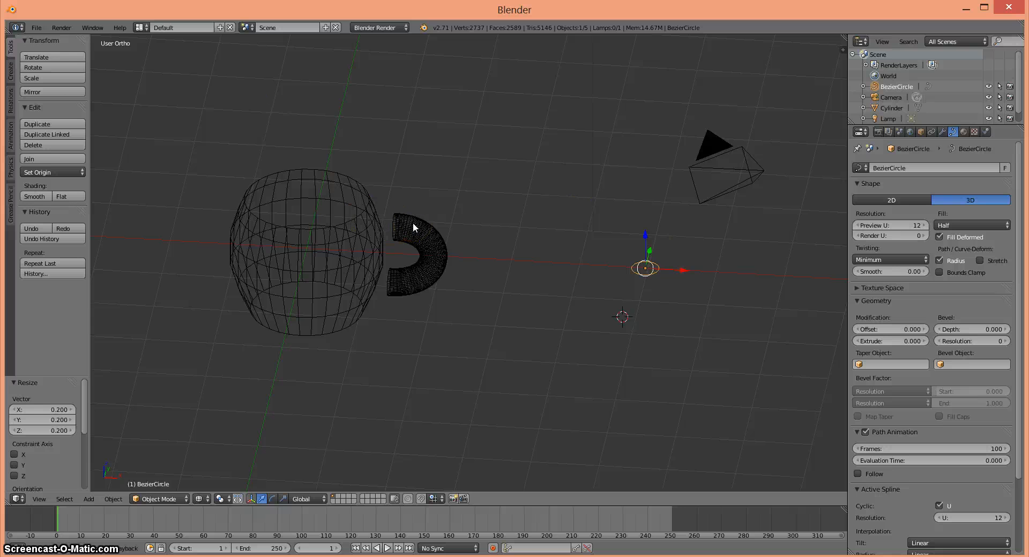
{"action": "left_click", "coordinate": [915, 224]}
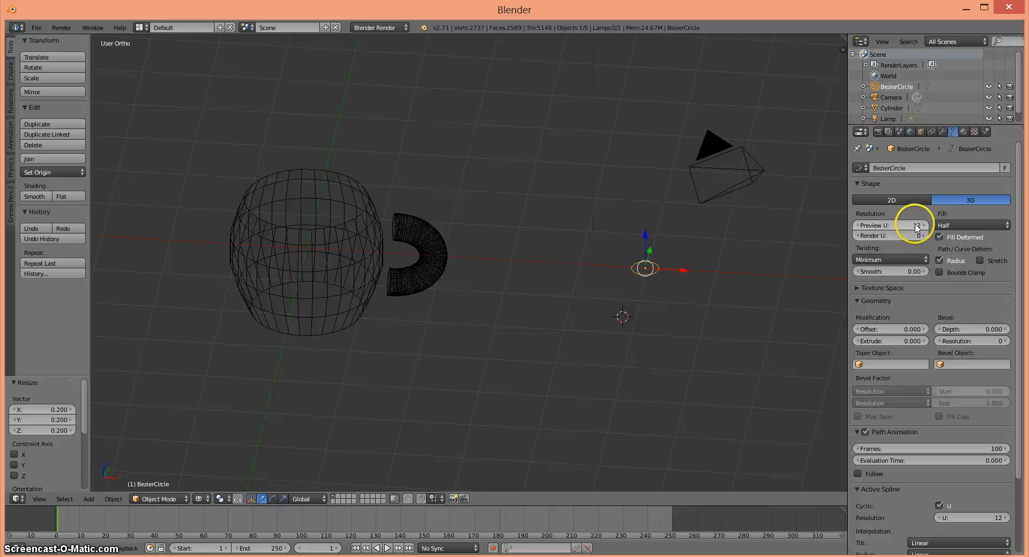
{"action": "key", "text": "Return"}
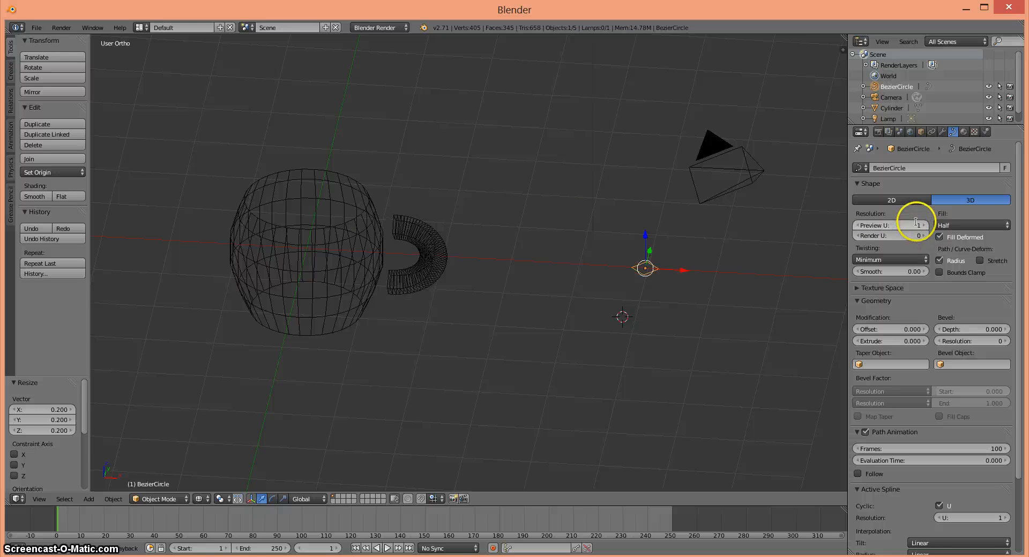
{"action": "left_click", "coordinate": [913, 235]}
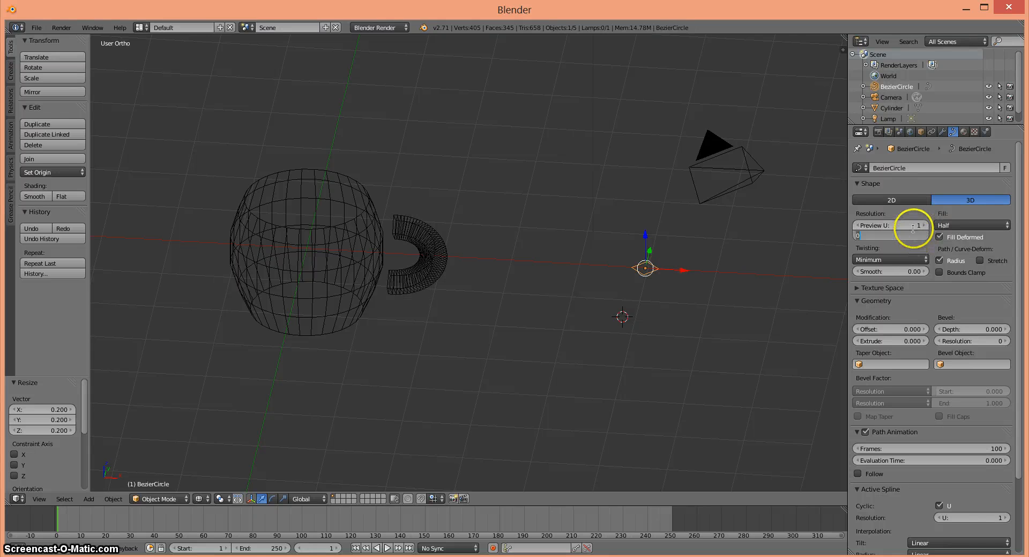
{"action": "key", "text": "Return"}
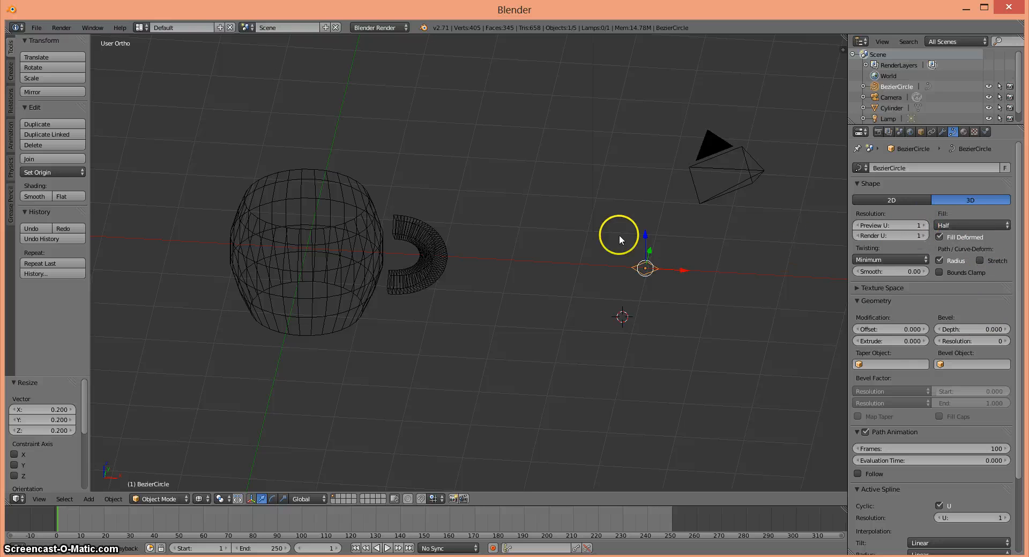
In Edit Mode, extrude the cylinder's top rim loop in place and scale the new loop inward to about 0.829
{"action": "middle_click_drag", "start_coordinate": [493, 326], "coordinate": [470, 242]}
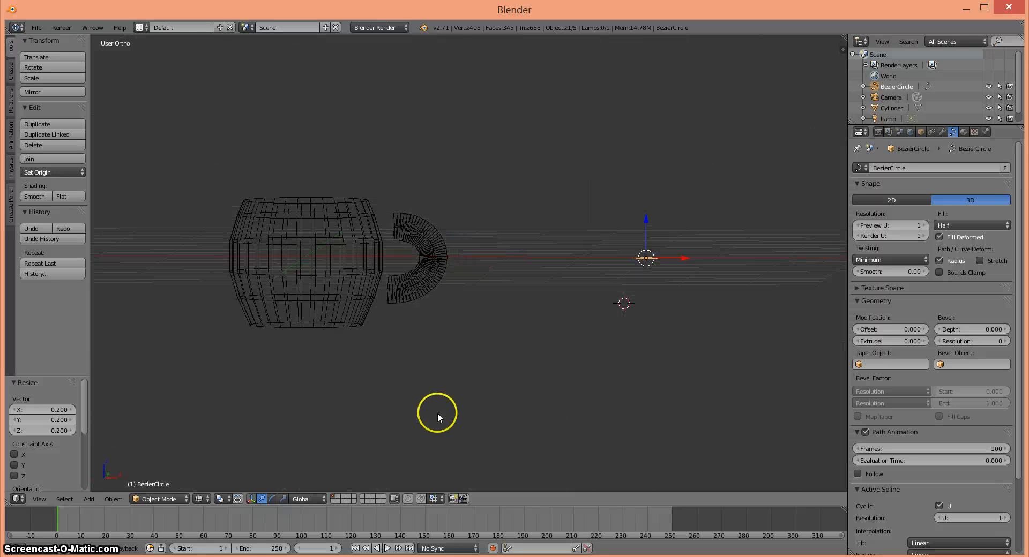
{"action": "left_click", "coordinate": [45, 499]}
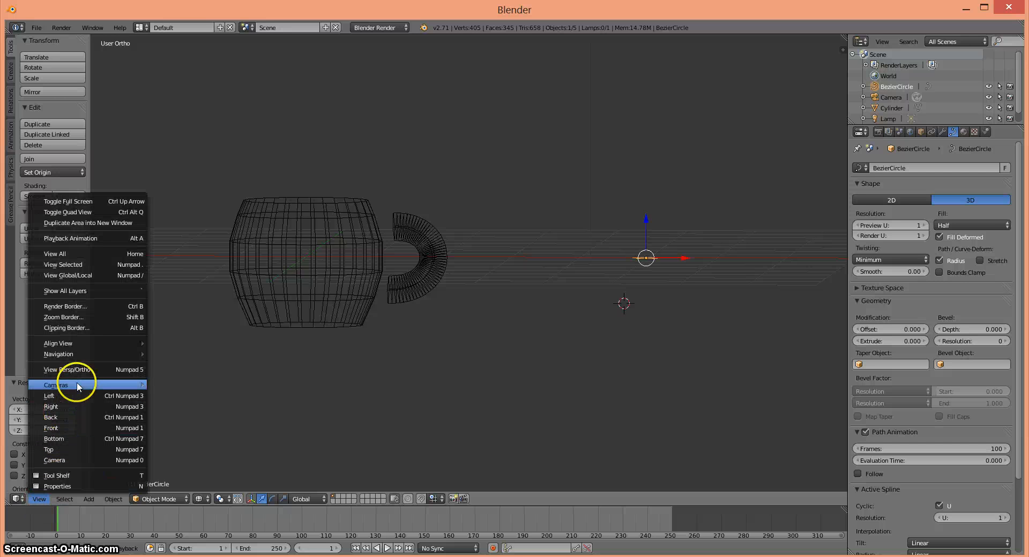
{"action": "left_click", "coordinate": [55, 428]}
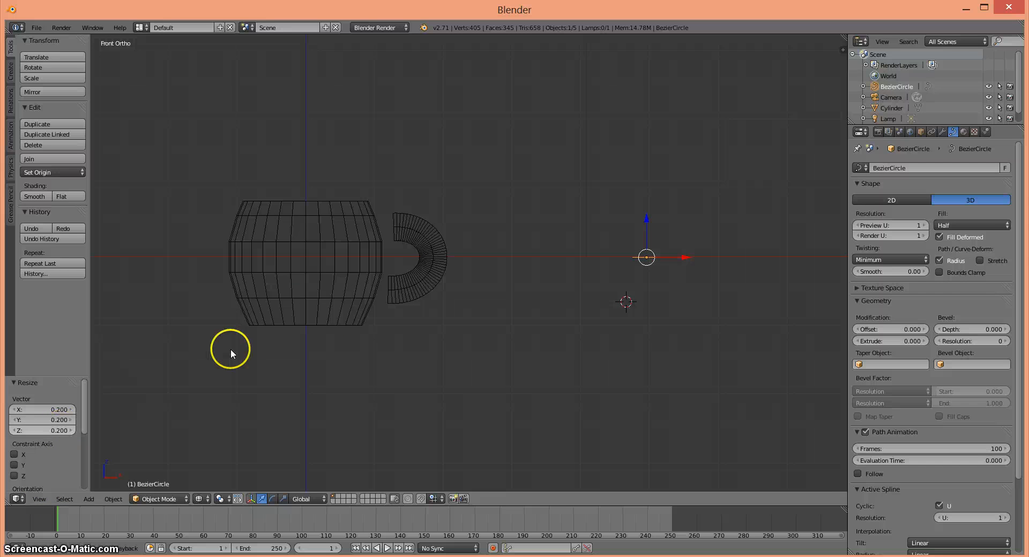
{"action": "right_click", "coordinate": [330, 305]}
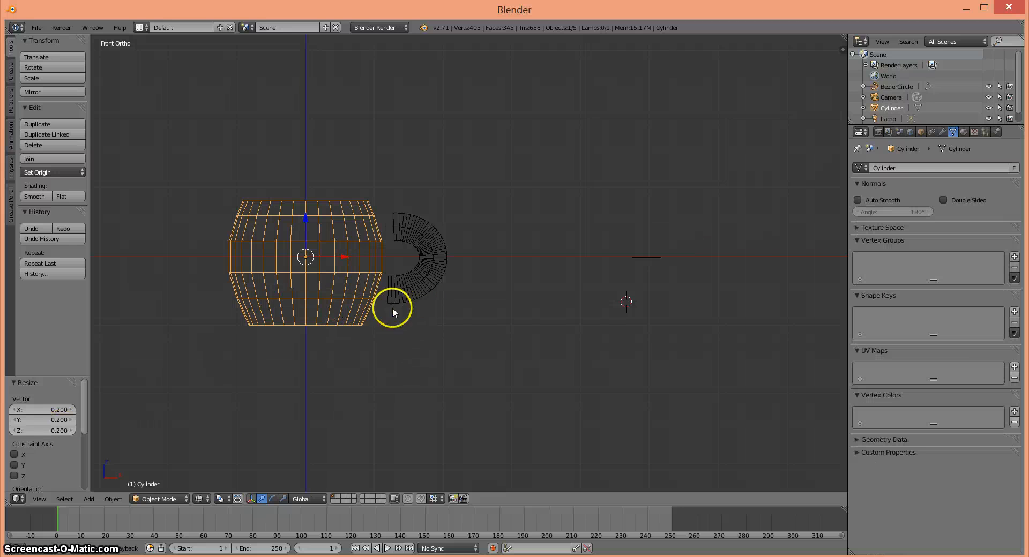
{"action": "key", "text": "Tab"}
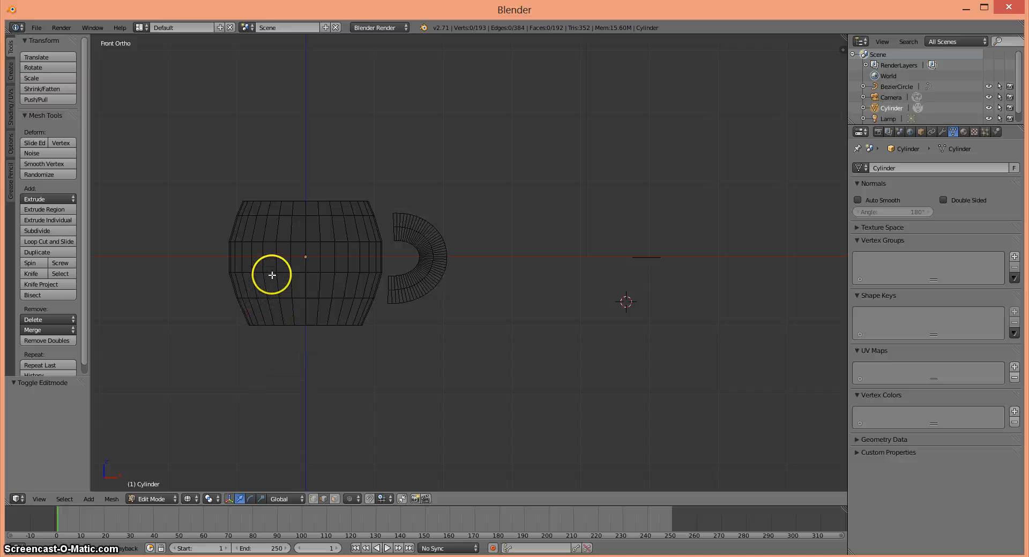
{"action": "key", "text": "b"}
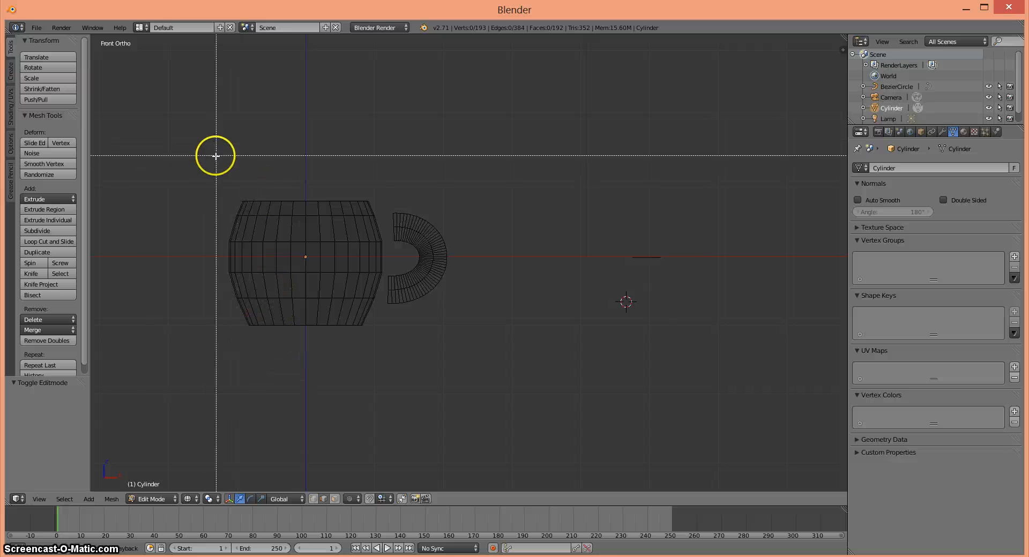
{"action": "left_click_drag", "start_coordinate": [216, 156], "coordinate": [404, 211]}
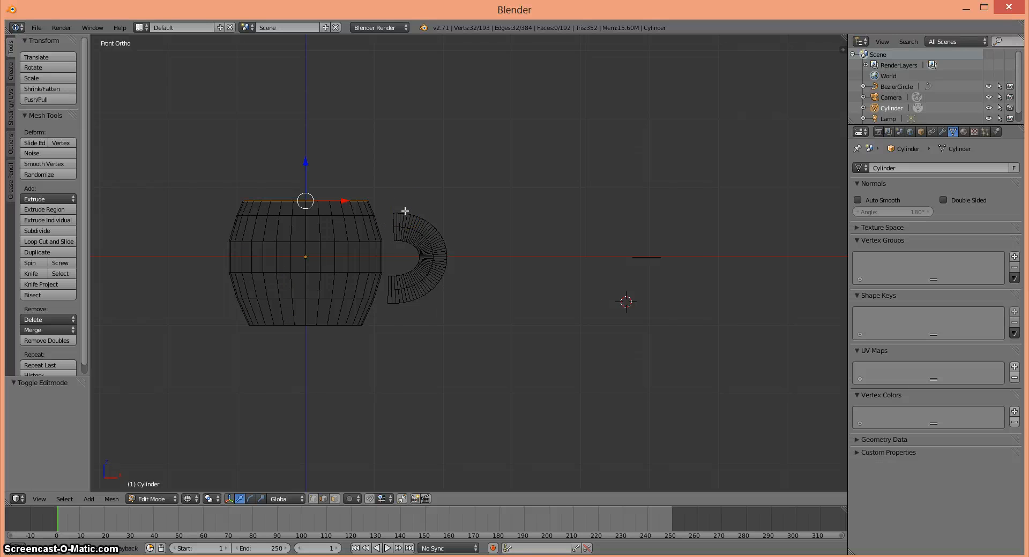
{"action": "key", "text": "e"}
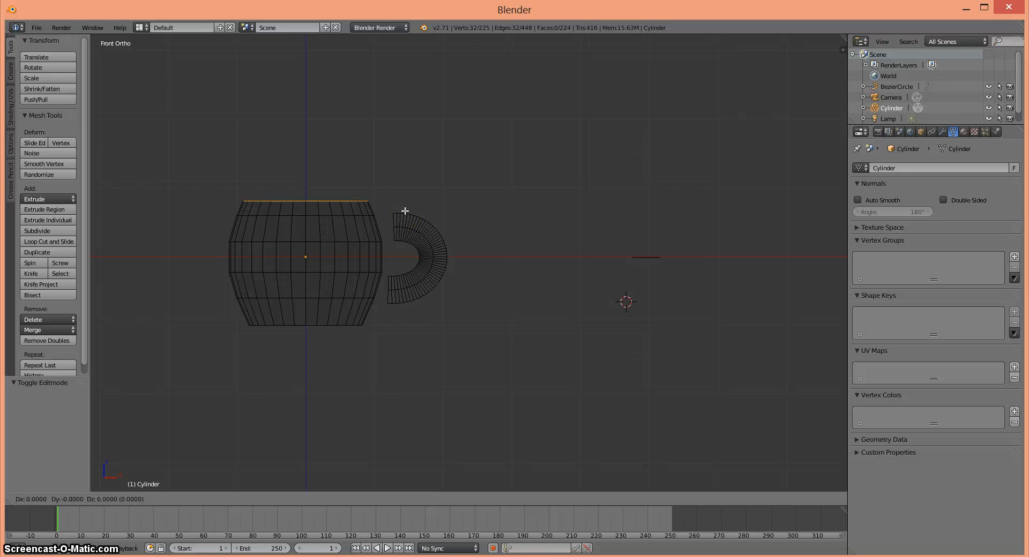
{"action": "right_click", "coordinate": [405, 211]}
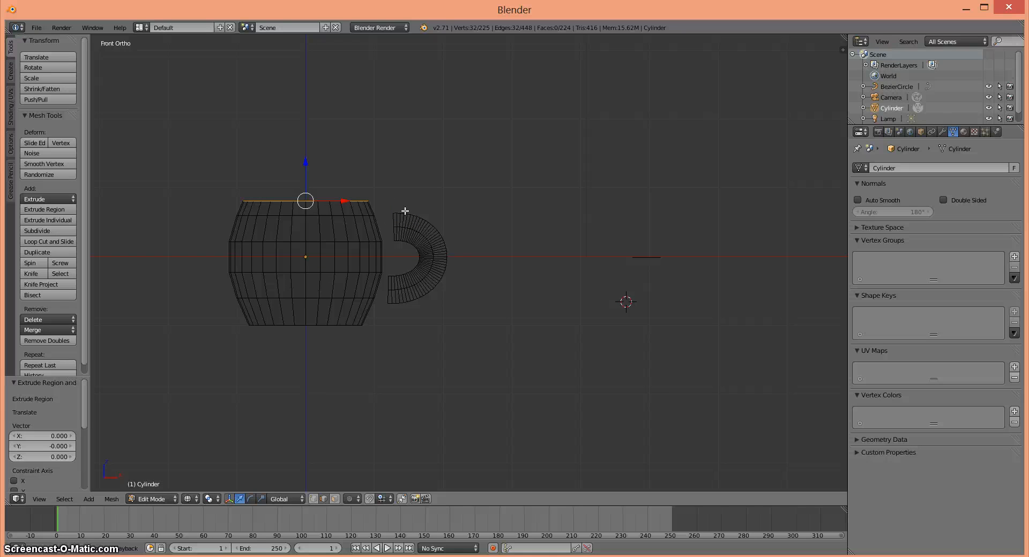
{"action": "middle_click_drag", "start_coordinate": [404, 211], "coordinate": [497, 242]}
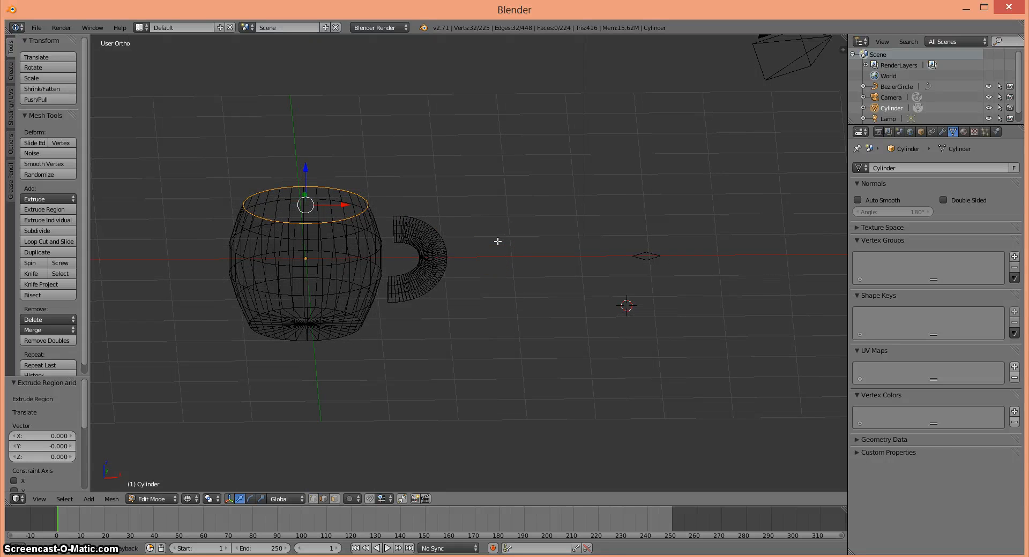
{"action": "key", "text": "s"}
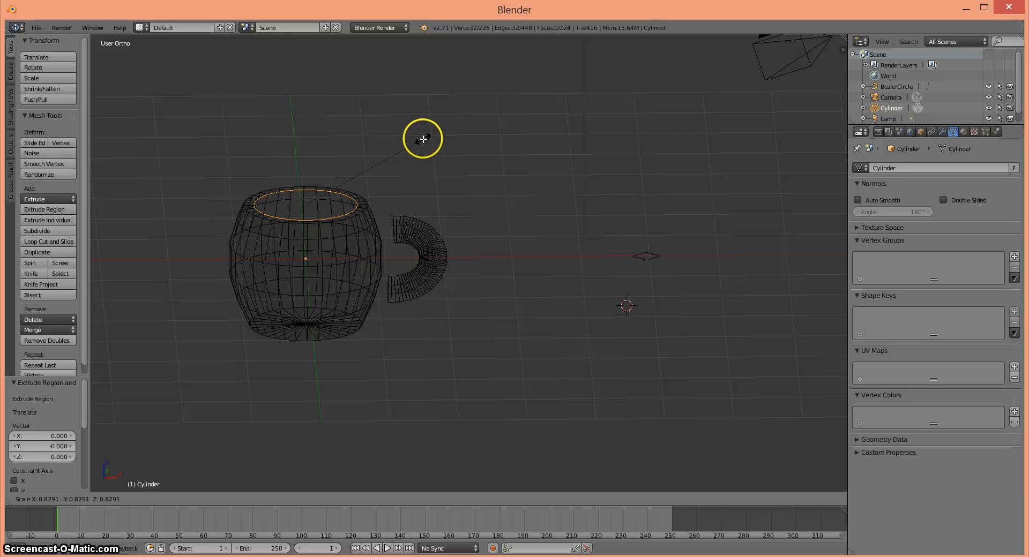
{"action": "left_click", "coordinate": [423, 139]}
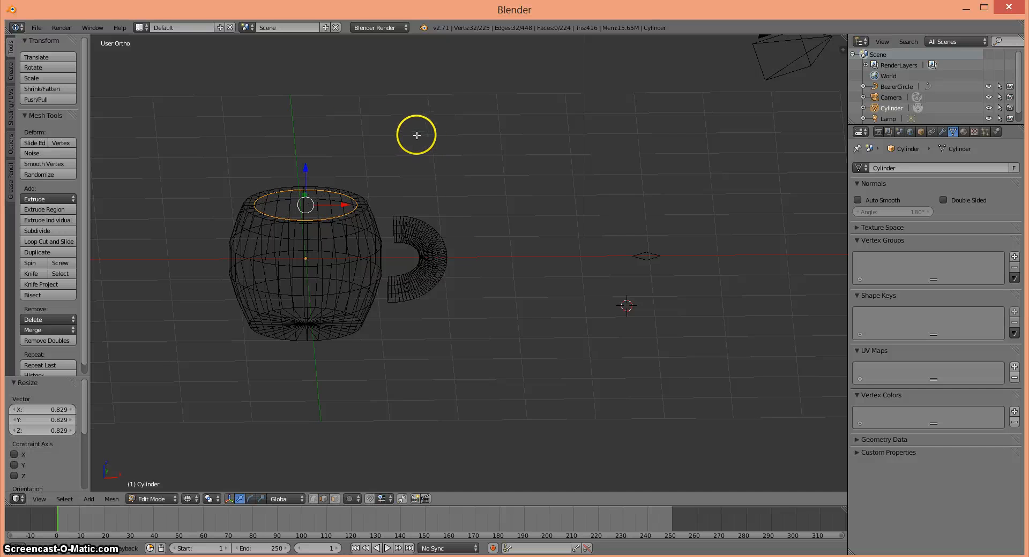
From the front view, extrude the inner rim loop down about 0.203 along Z and scale the new loop to about 1.106
{"action": "left_click", "coordinate": [40, 499]}
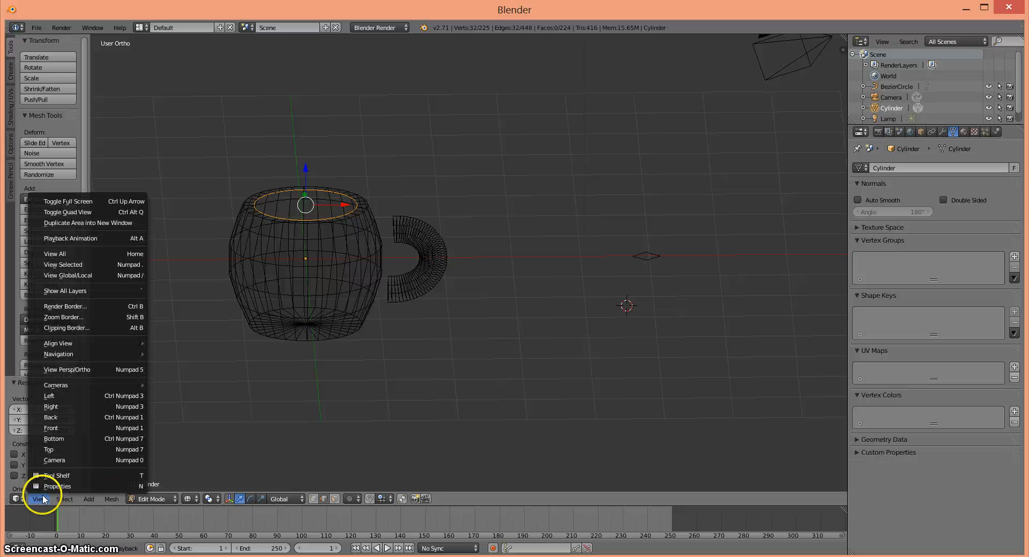
{"action": "left_click", "coordinate": [59, 428]}
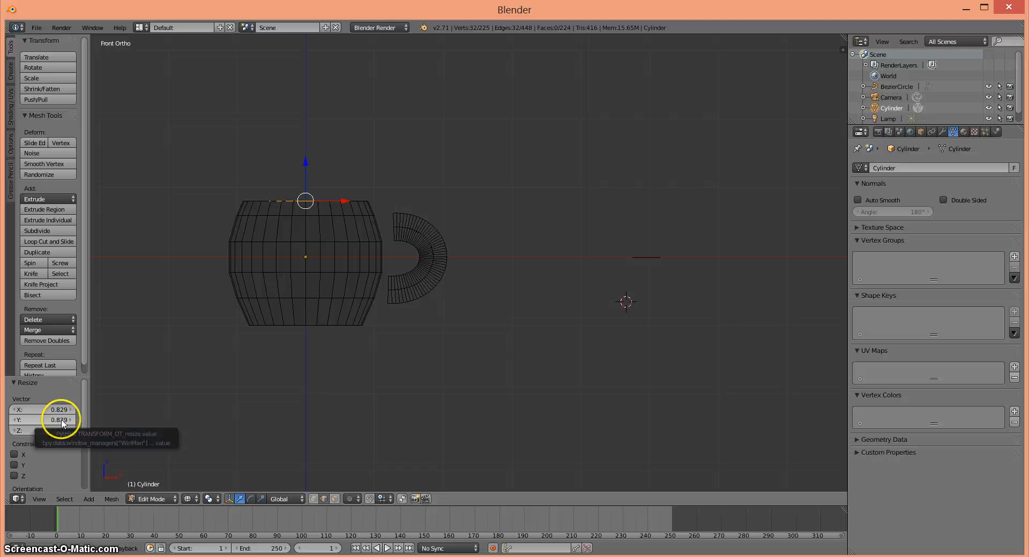
{"action": "key", "text": "e"}
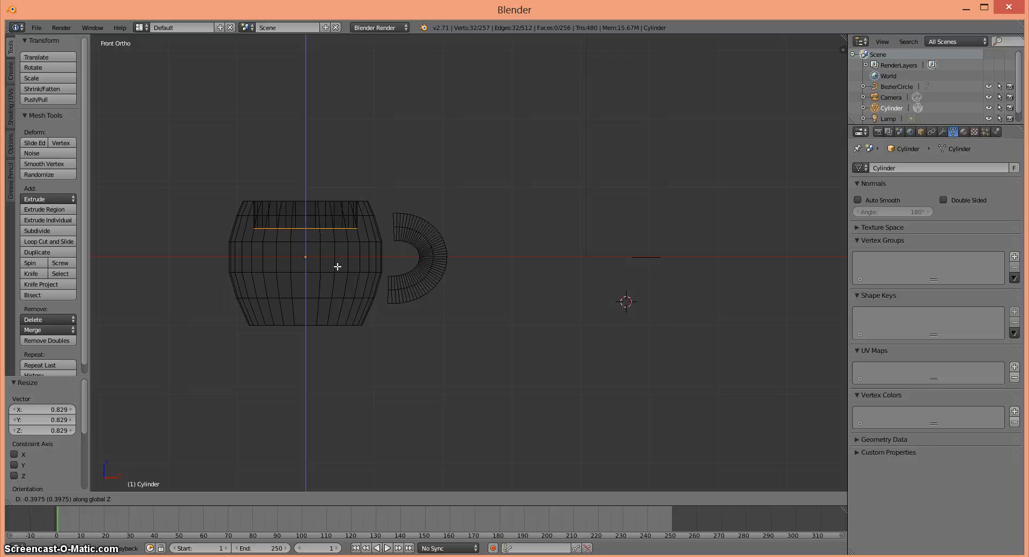
{"action": "mouse_move", "coordinate": [337, 264]}
{"action": "middle_mouse_down"}
{"action": "mouse_move", "coordinate": [314, 259]}
{"action": "mouse_move", "coordinate": [327, 253]}
{"action": "middle_mouse_up"}
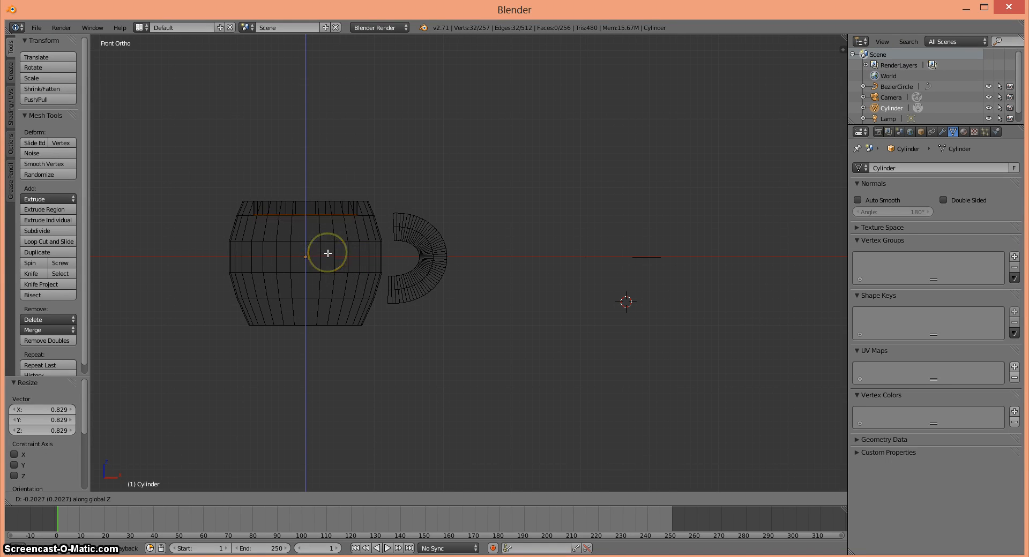
{"action": "left_click", "coordinate": [328, 253]}
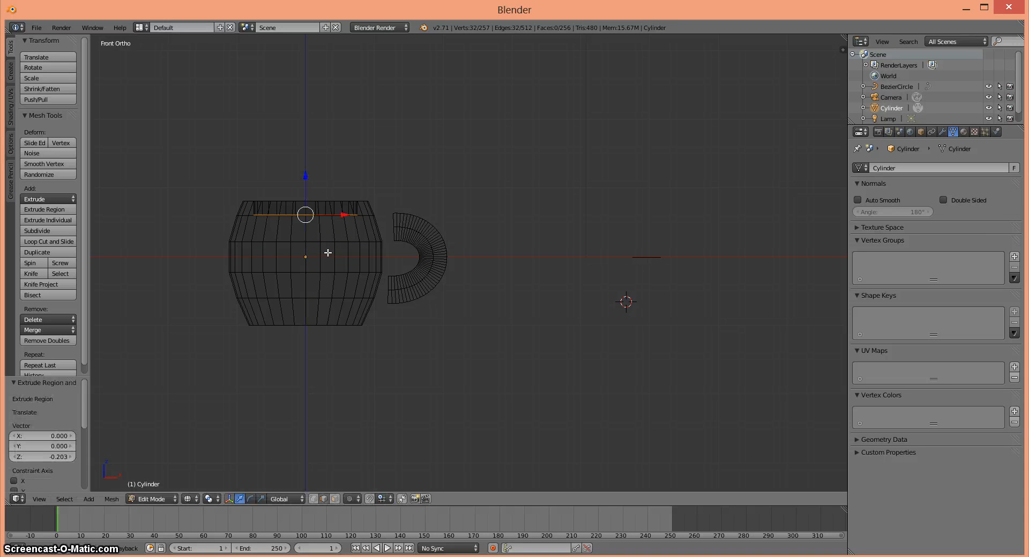
{"action": "key", "text": "s"}
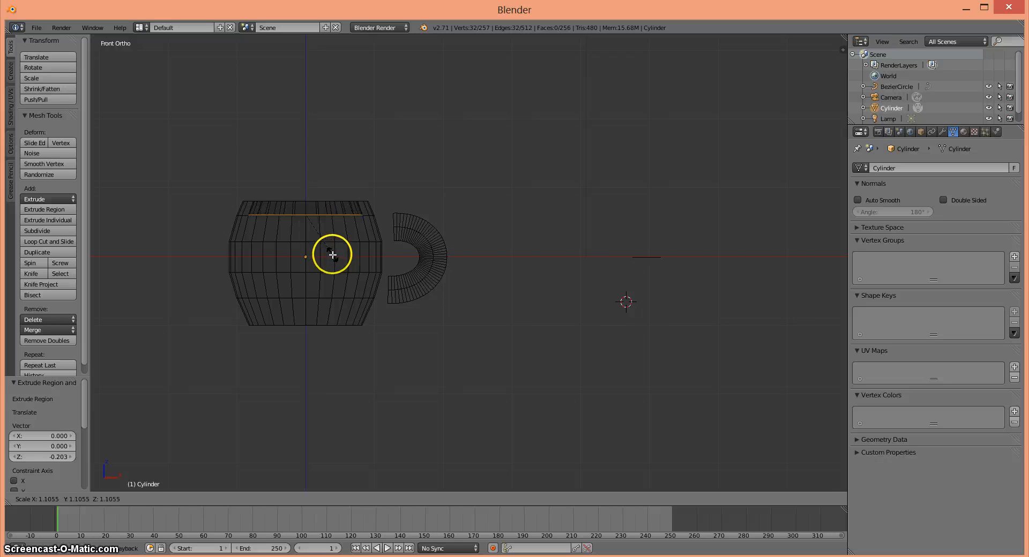
{"action": "left_click", "coordinate": [333, 255]}
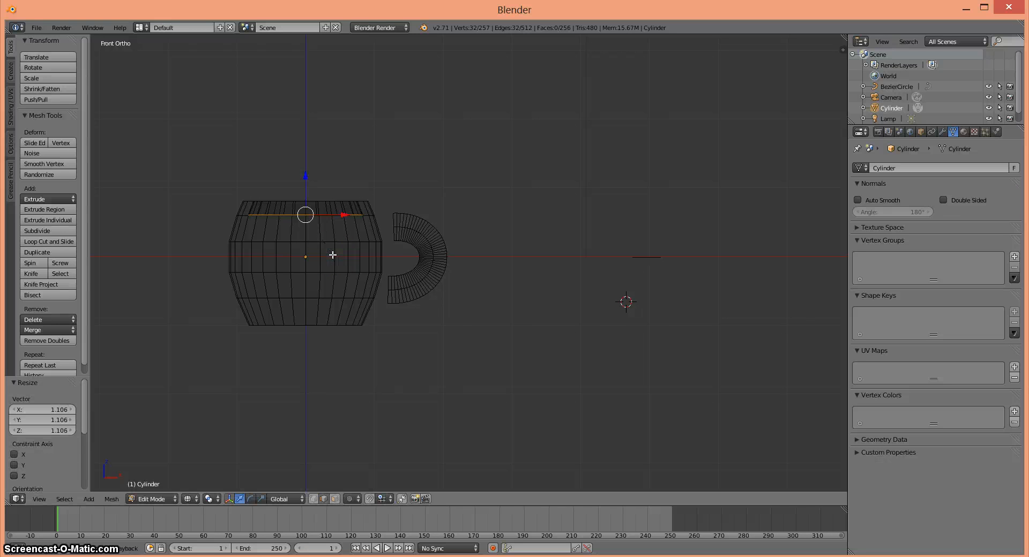
Extrude the inner wall loop down along Z to the outer wall's upper-middle edge loop and scale it to about 1.102
{"action": "key", "text": "e"}
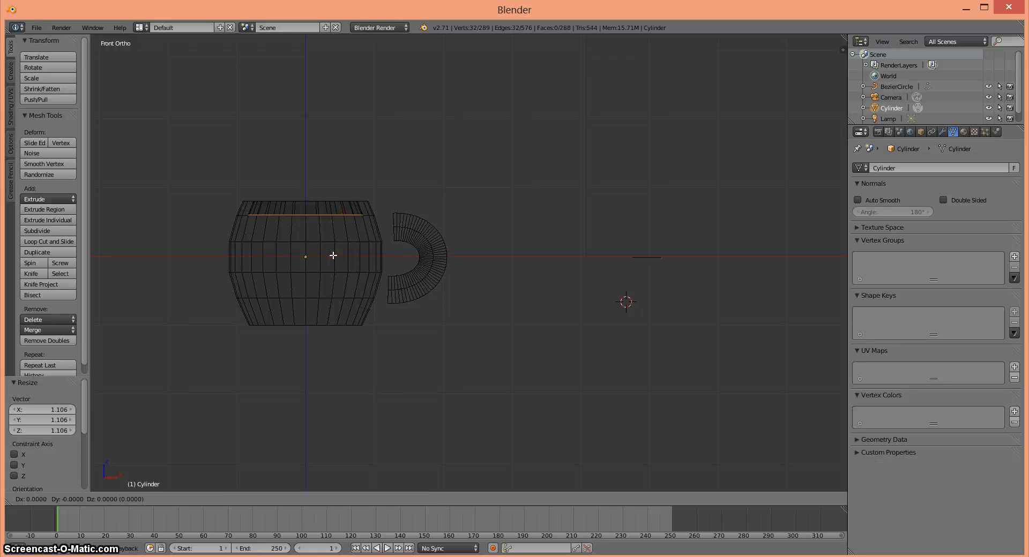
{"action": "key", "text": "z"}
{"action": "left_click_drag", "start_coordinate": [332, 256], "coordinate": [342, 287]}
{"action": "key", "text": "s"}
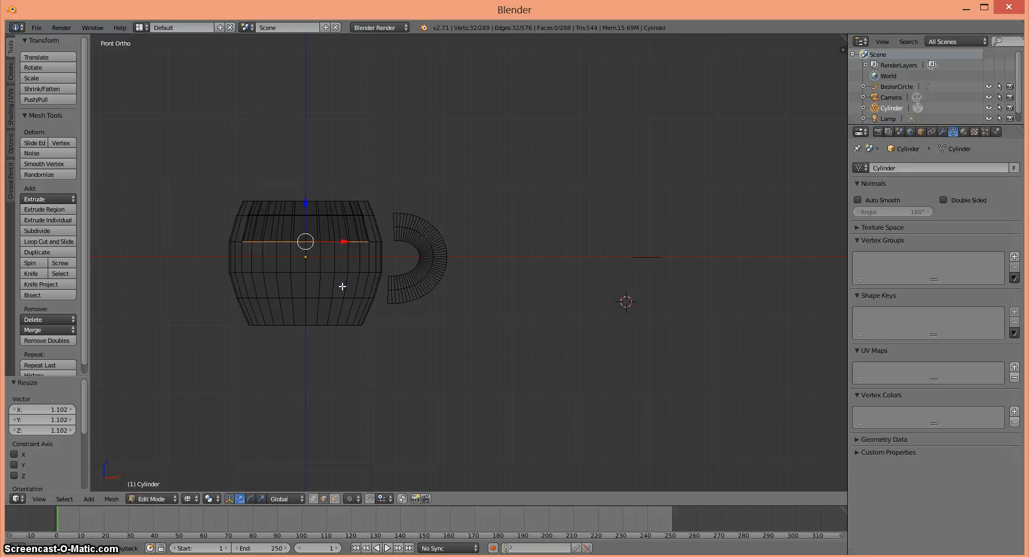
Extrude the inner wall loop straight down about 0.437 along Z, keeping its width
{"action": "key", "text": "e"}
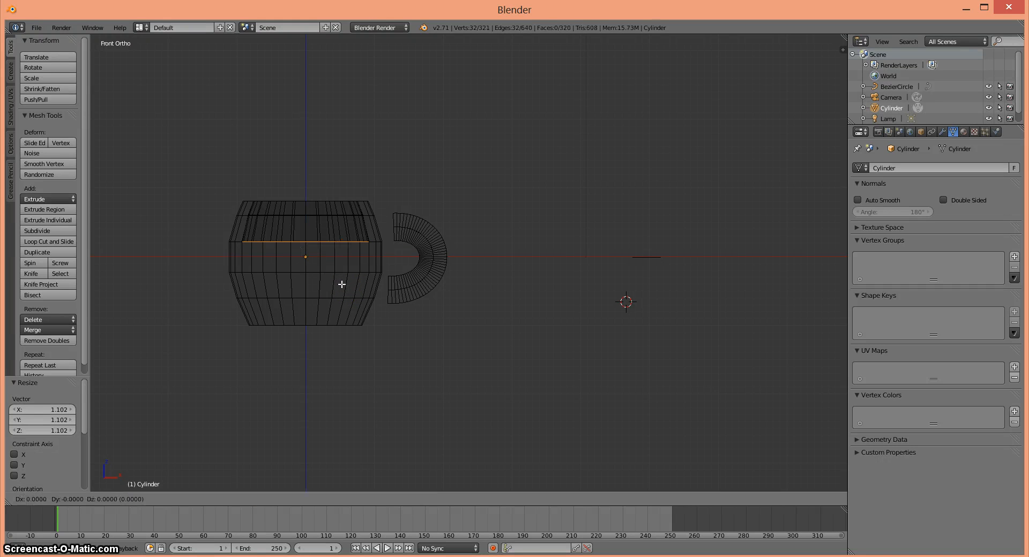
{"action": "key", "text": "z"}
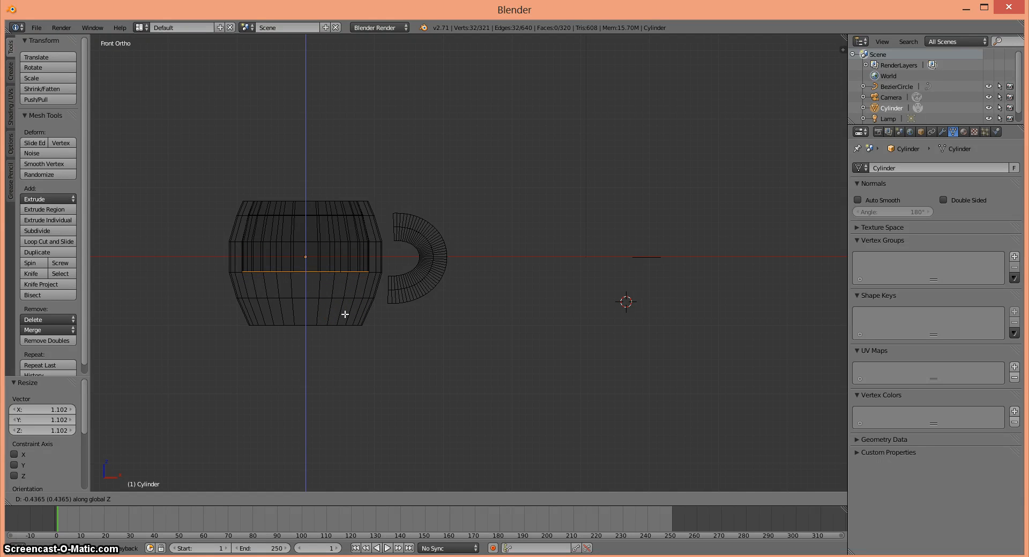
{"action": "left_click", "coordinate": [344, 314]}
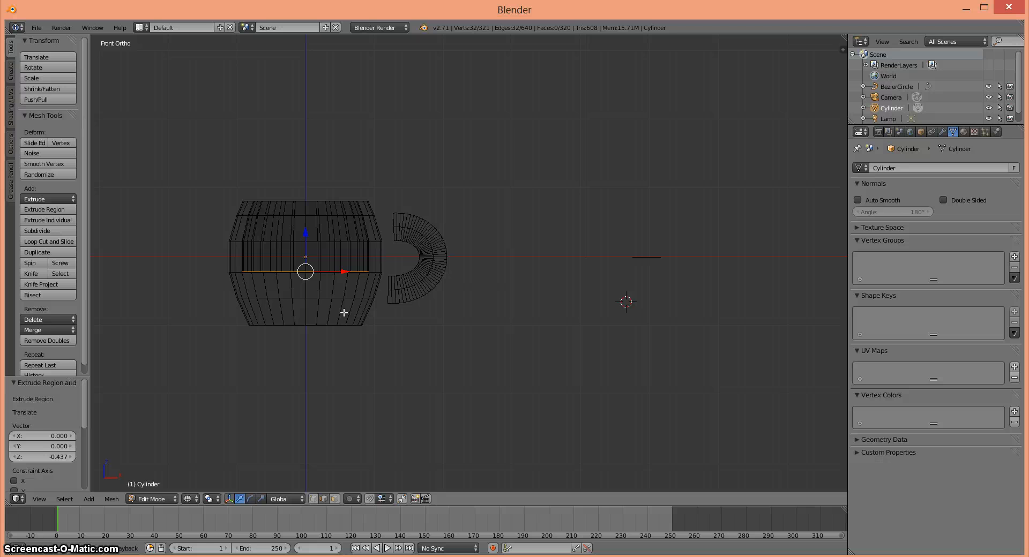
Extrude the inner wall loop down about 0.359 along Z and scale the new loop to about 0.925
{"action": "key", "text": "e"}
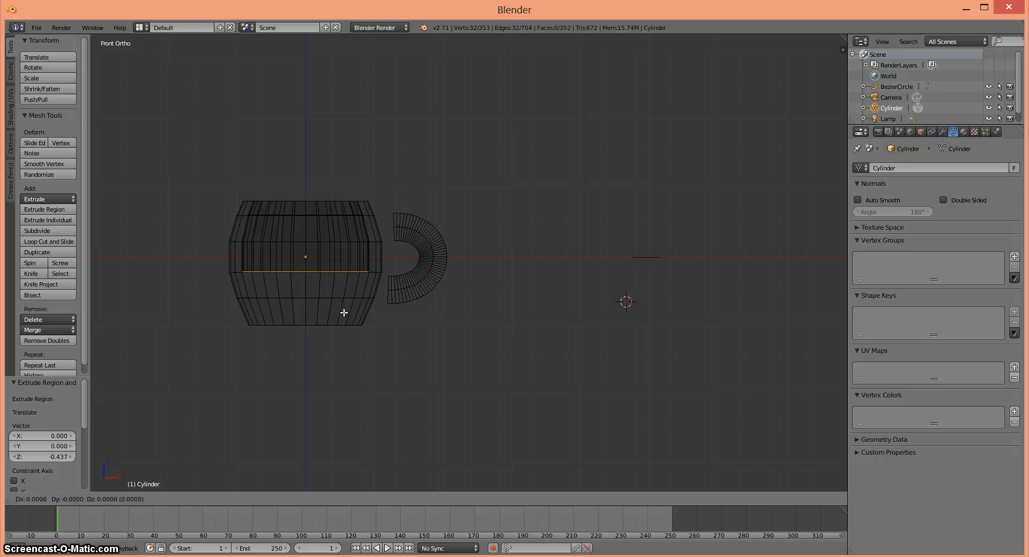
{"action": "key", "text": "z"}
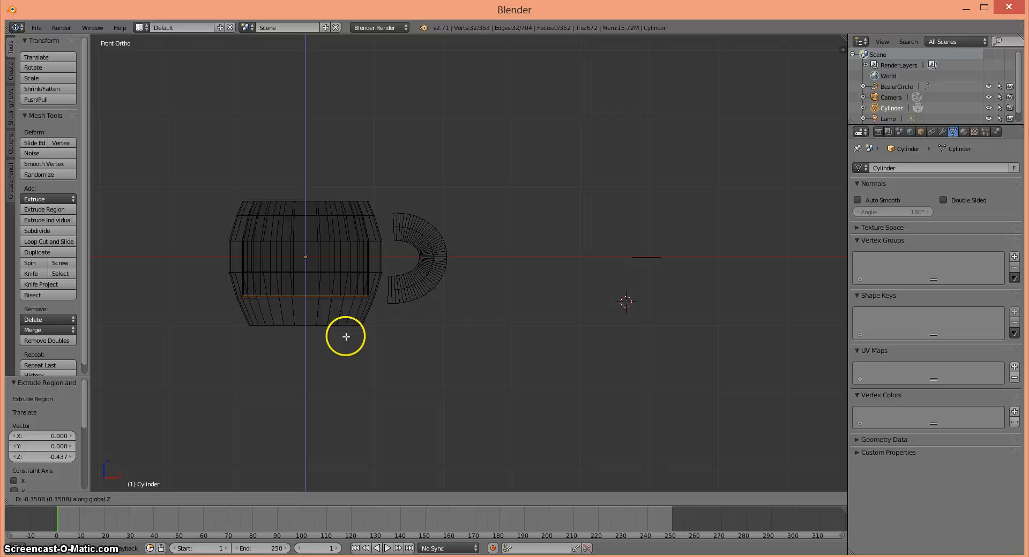
{"action": "left_click", "coordinate": [346, 337]}
{"action": "key", "text": "s"}
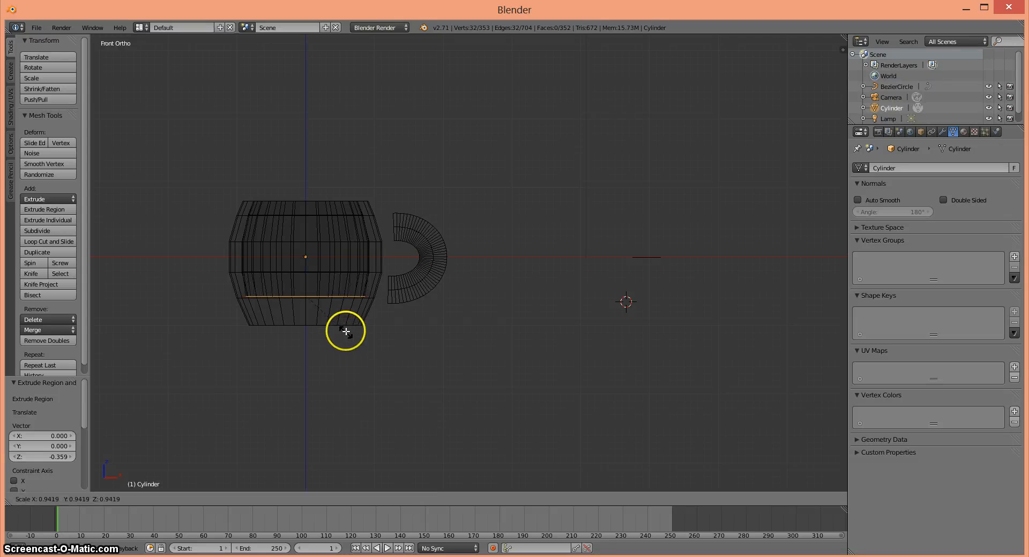
{"action": "left_click", "coordinate": [347, 330]}
Extrude the inner wall loop down about 0.312 to just above the base, scale it to about 0.866, and return to Object Mode
{"action": "key", "text": "e"}
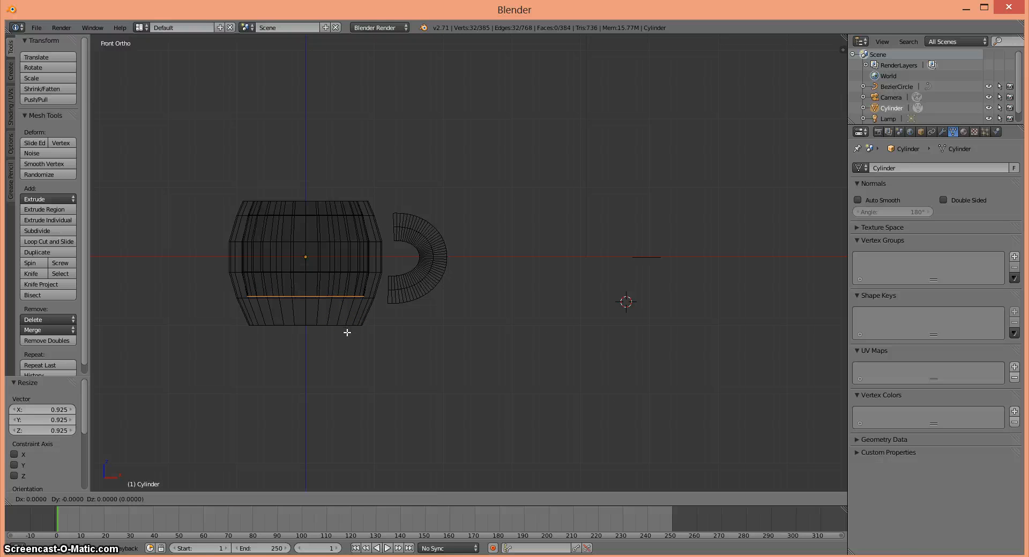
{"action": "key", "text": "z"}
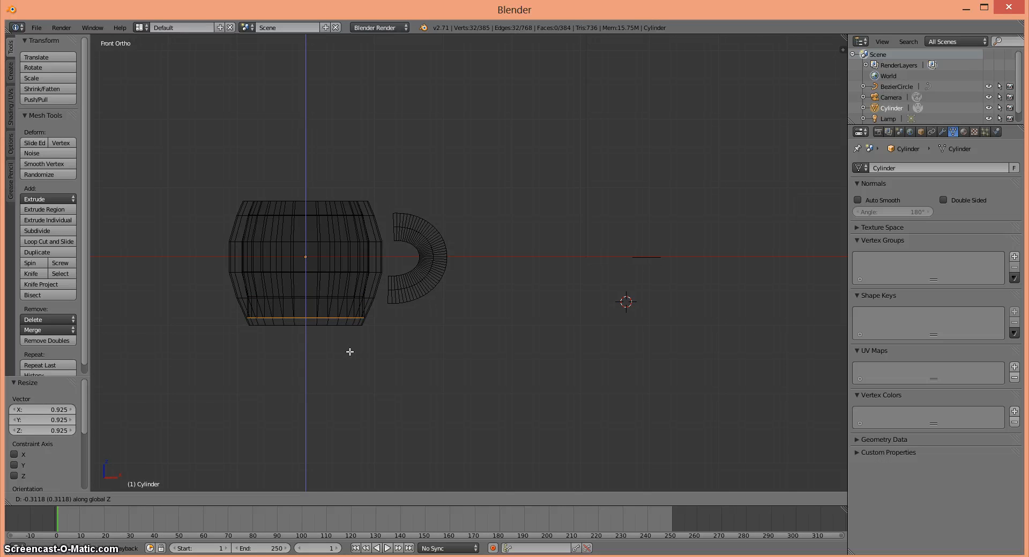
{"action": "left_click", "coordinate": [349, 350]}
{"action": "key", "text": "s"}
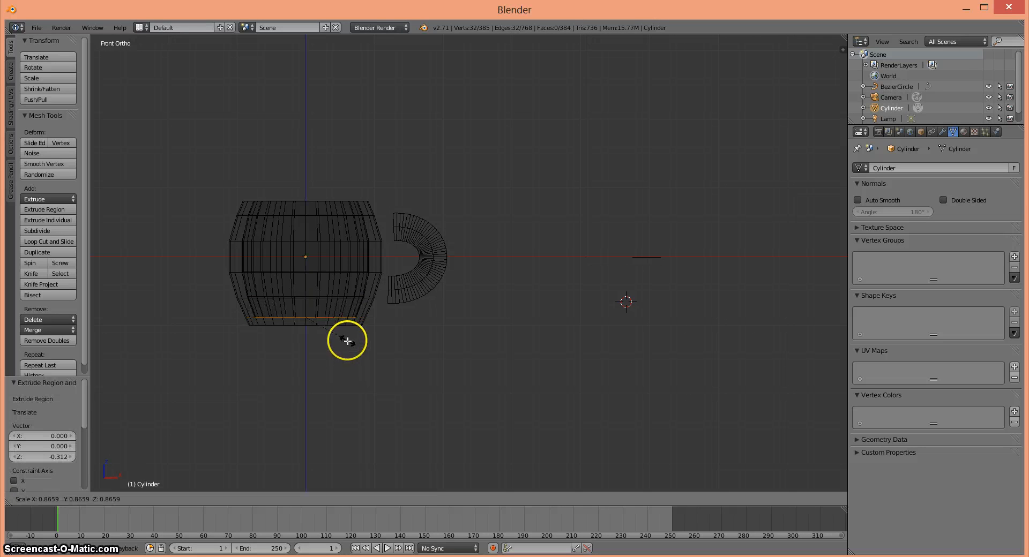
{"action": "left_click", "coordinate": [350, 340]}
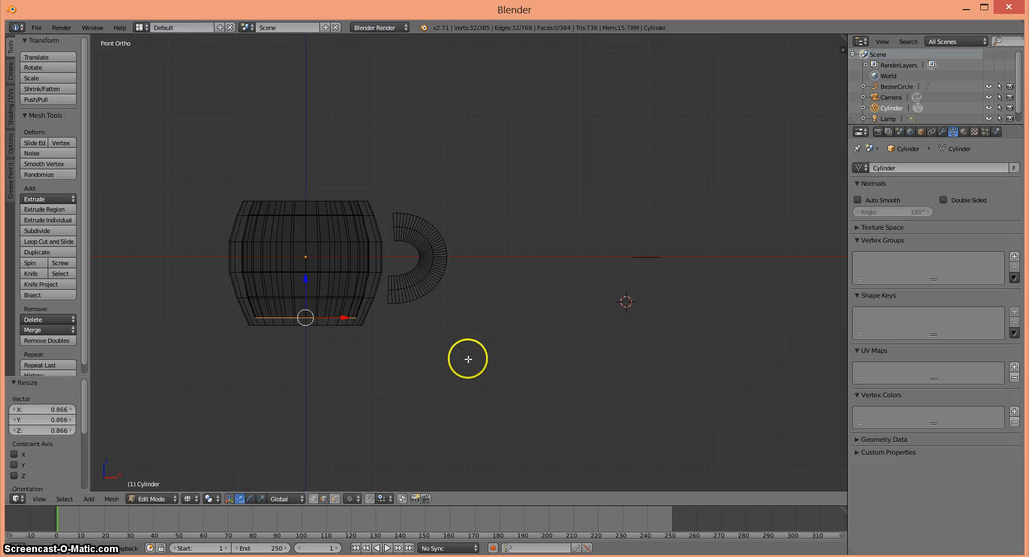
{"action": "key", "text": "a"}
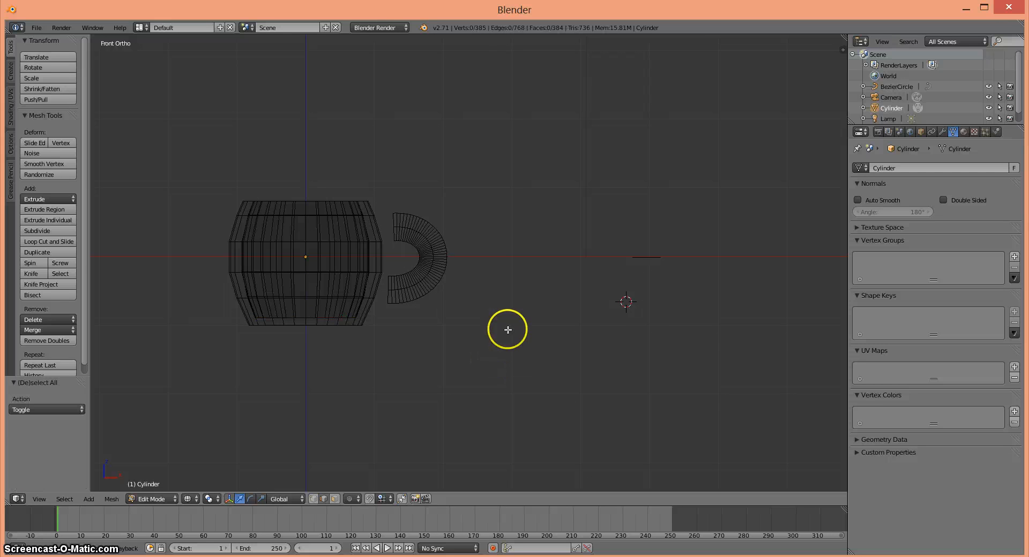
{"action": "middle_click_drag", "start_coordinate": [509, 344], "coordinate": [457, 276]}
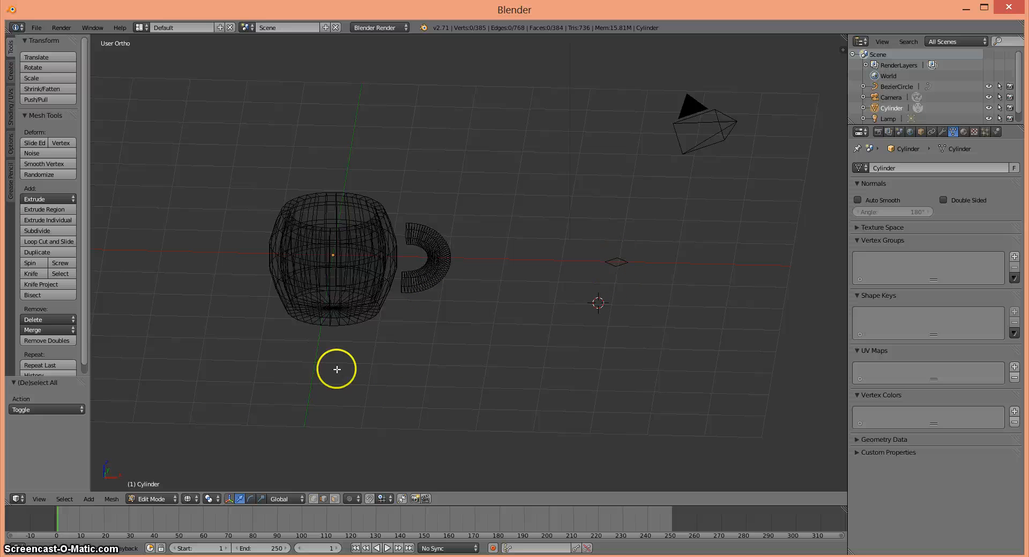
{"action": "key", "text": "Tab"}
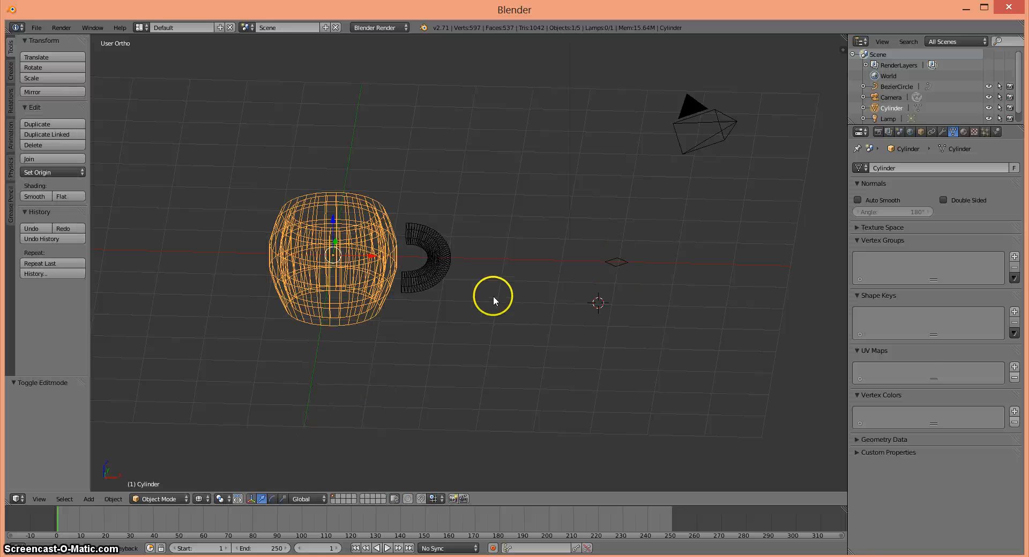
Convert the C-shaped handle path beside the cylinder to a mesh
{"action": "right_click", "coordinate": [616, 262]}
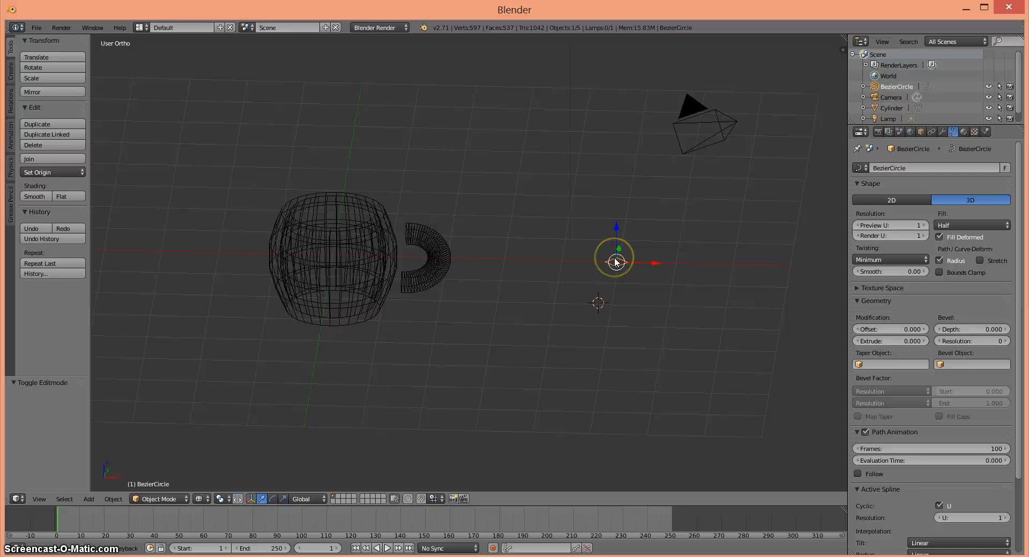
{"action": "left_click", "coordinate": [551, 285]}
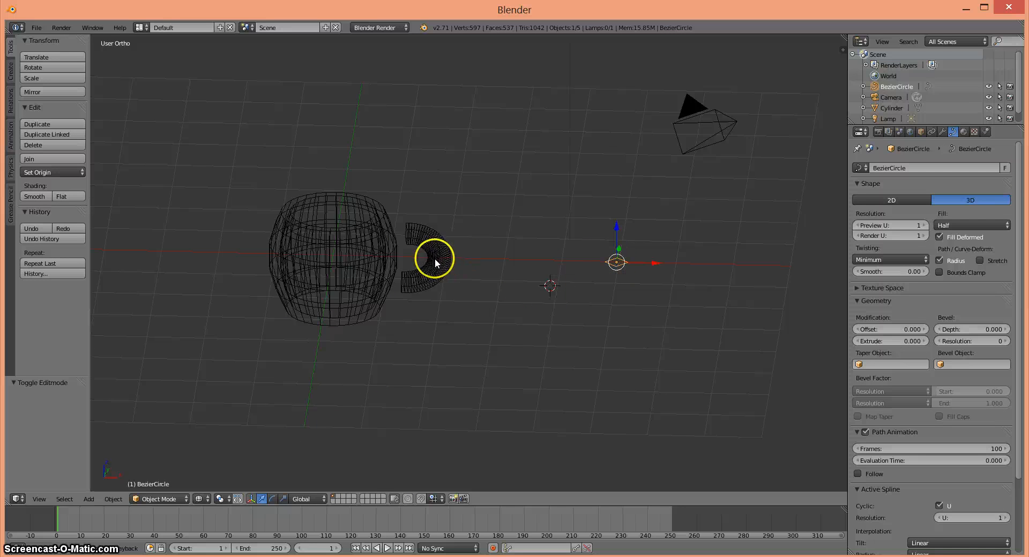
{"action": "right_click", "coordinate": [437, 263]}
{"action": "middle_click_drag", "start_coordinate": [500, 345], "coordinate": [497, 306]}
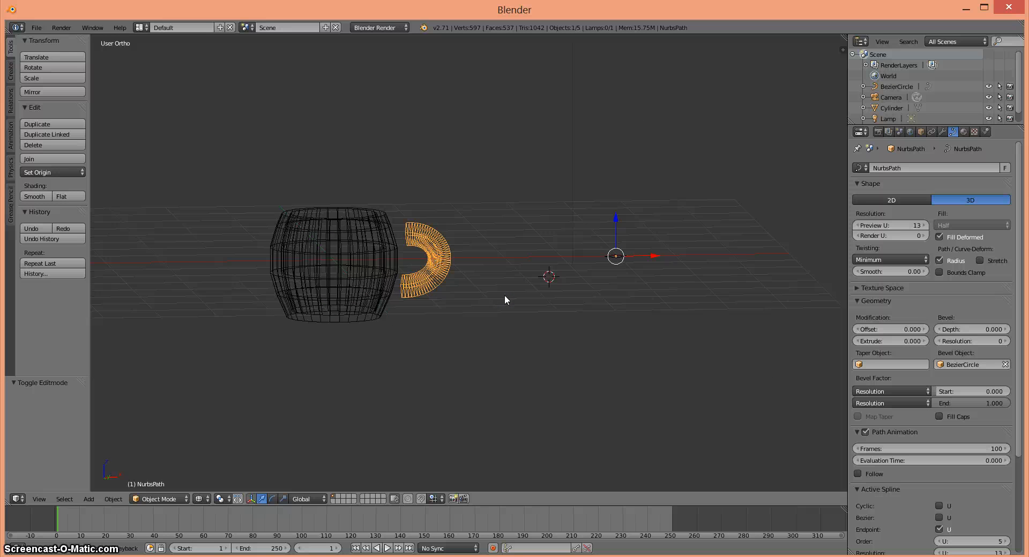
{"action": "key", "text": "alt+c"}
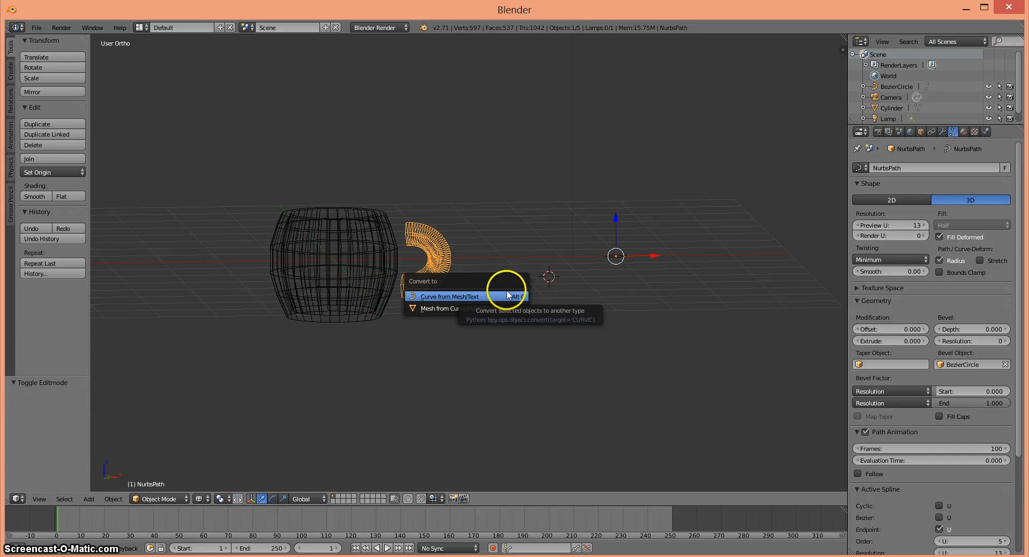
{"action": "left_click", "coordinate": [459, 309]}
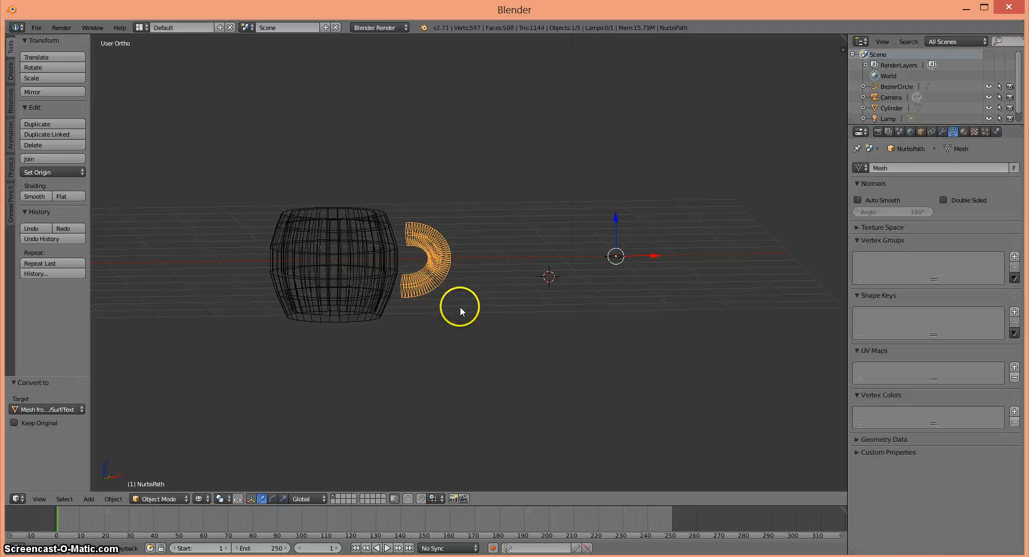
Delete the Bezier circle that served as the handle's bevel profile
{"action": "right_click", "coordinate": [616, 257]}
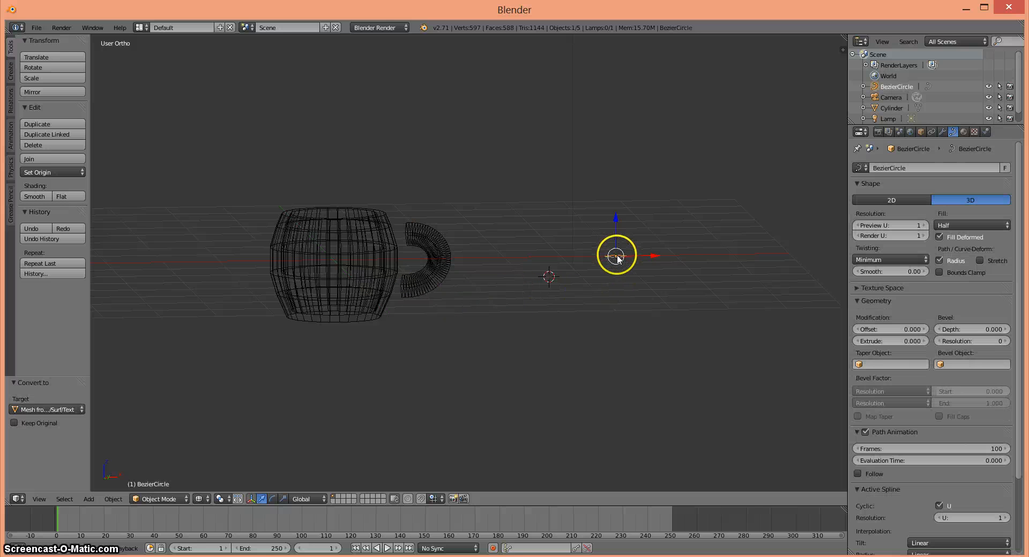
{"action": "key", "text": "x"}
{"action": "left_click", "coordinate": [618, 256]}
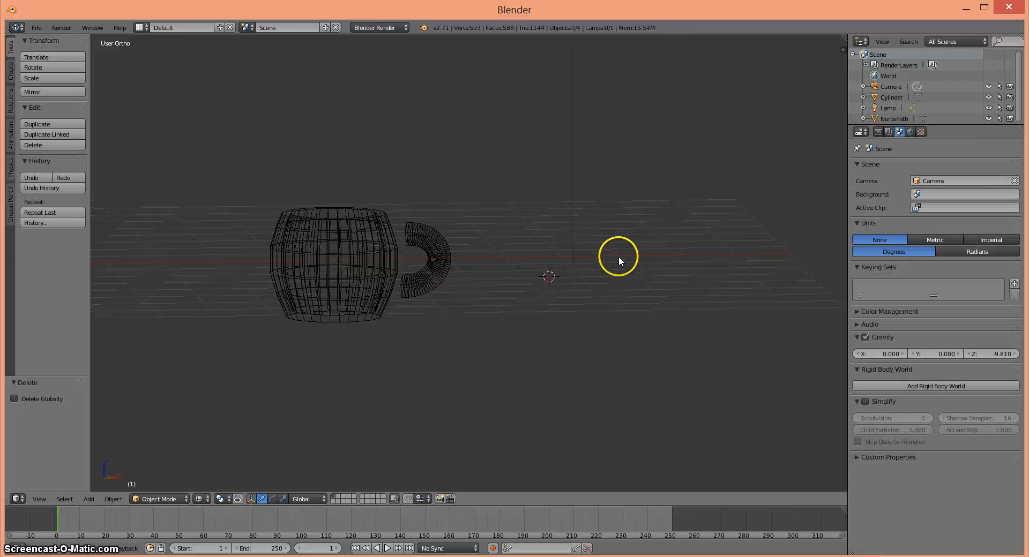
{"action": "scroll", "coordinate": [568, 286], "scroll_direction": "up", "scroll_amount": 1}
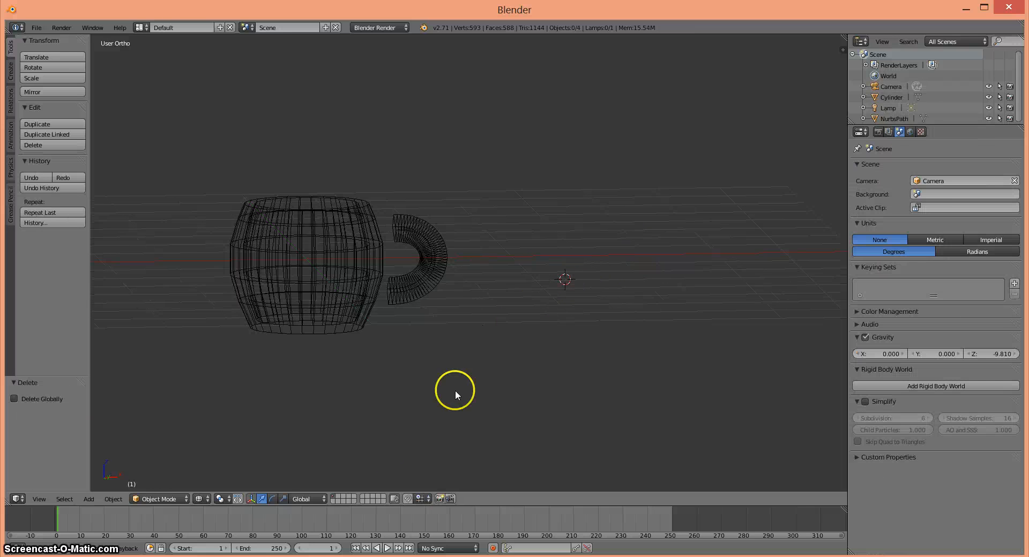
From the top view, move the handle about -0.047 along X toward the mug body and return to the front view
{"action": "left_click", "coordinate": [40, 499]}
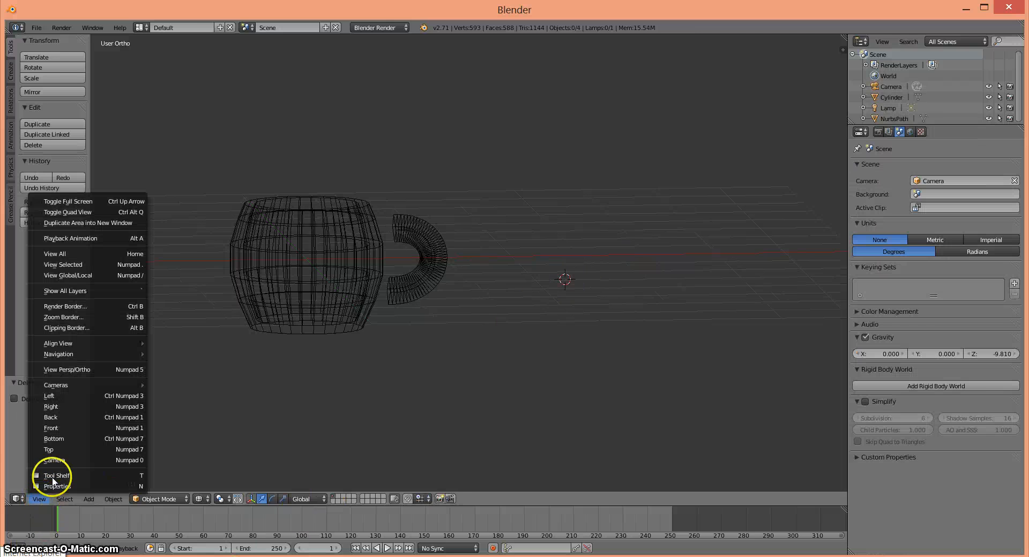
{"action": "left_click", "coordinate": [60, 449]}
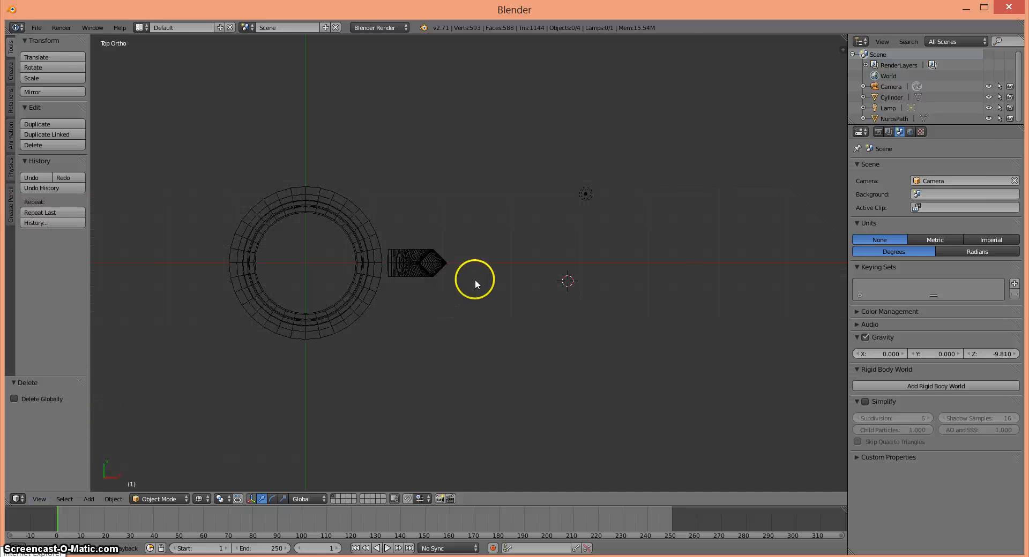
{"action": "right_click", "coordinate": [431, 263]}
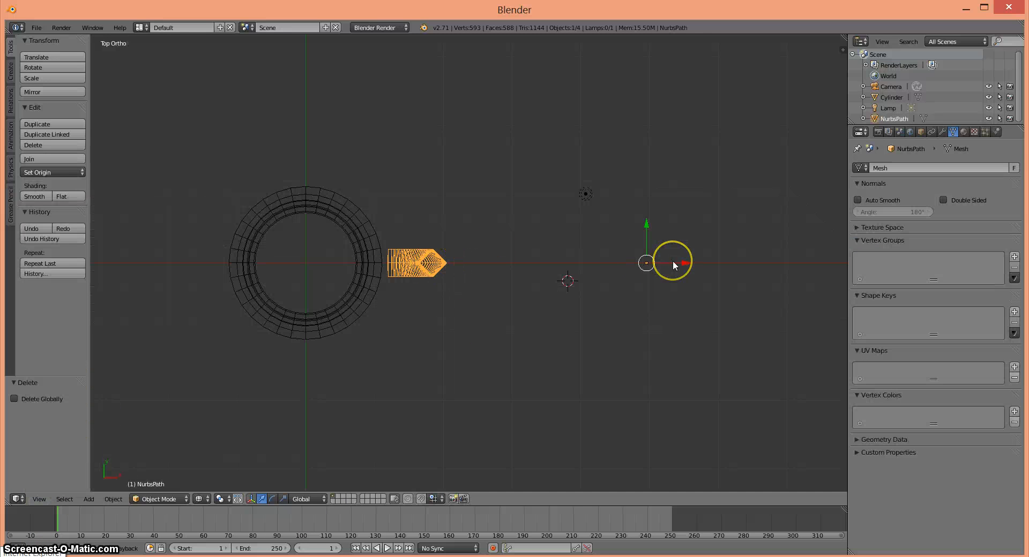
{"action": "left_click_drag", "start_coordinate": [672, 260], "coordinate": [670, 268]}
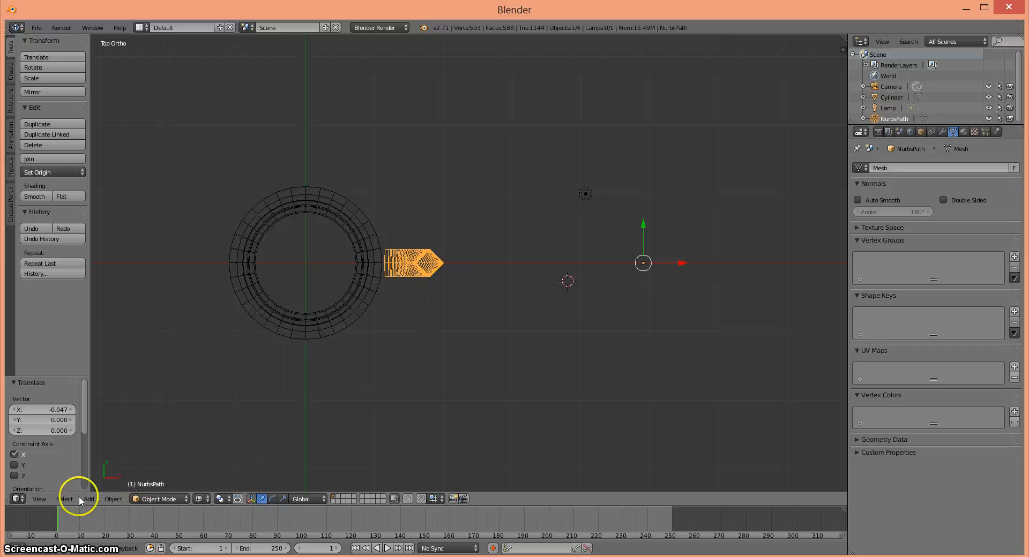
{"action": "left_click", "coordinate": [40, 499]}
{"action": "left_click", "coordinate": [53, 428]}
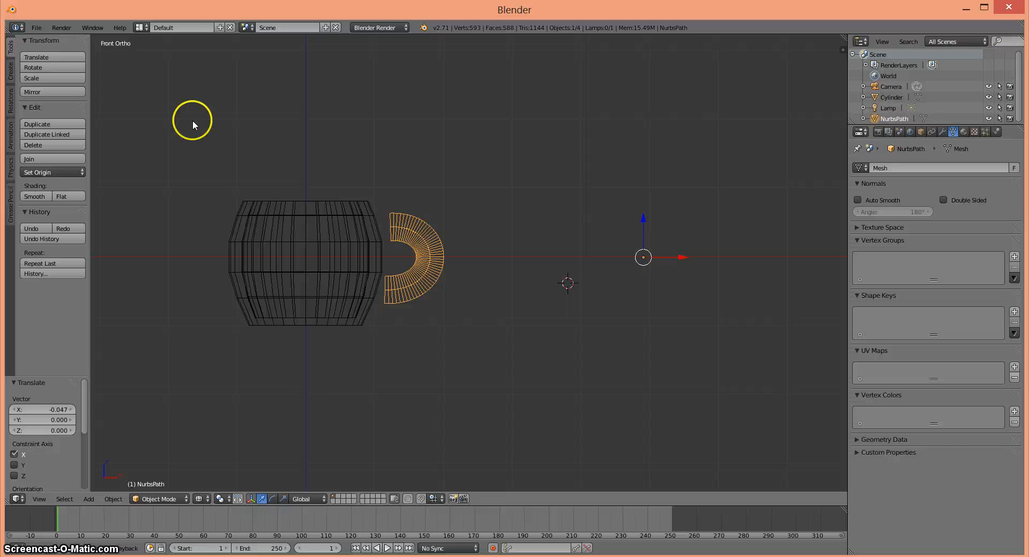
Join the mug body and the handle into a single mesh object
{"action": "right_click", "coordinate": [328, 275]}
{"action": "left_click", "coordinate": [344, 282]}
{"action": "right_click", "coordinate": [399, 285], "text": "shift"}
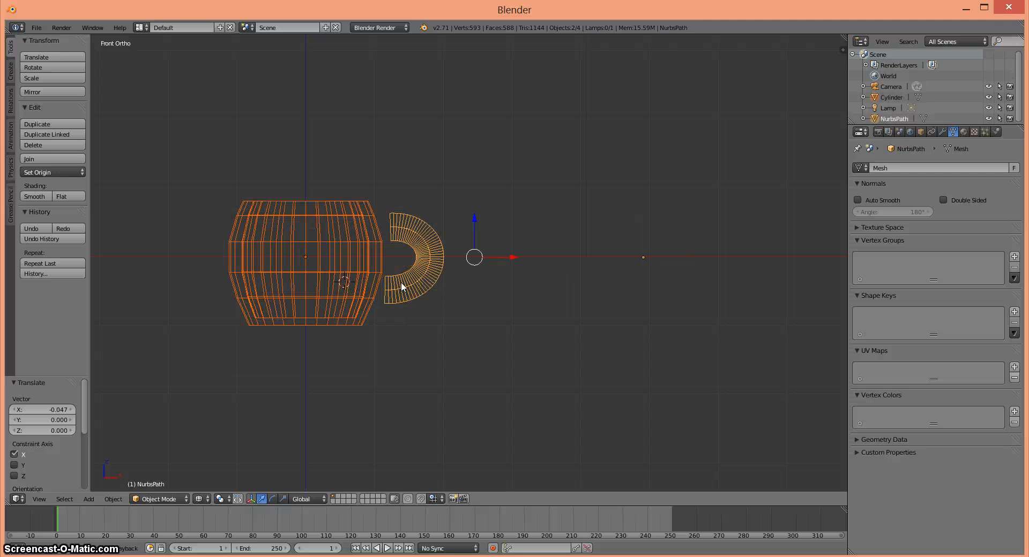
{"action": "key", "text": "ctrl+j"}
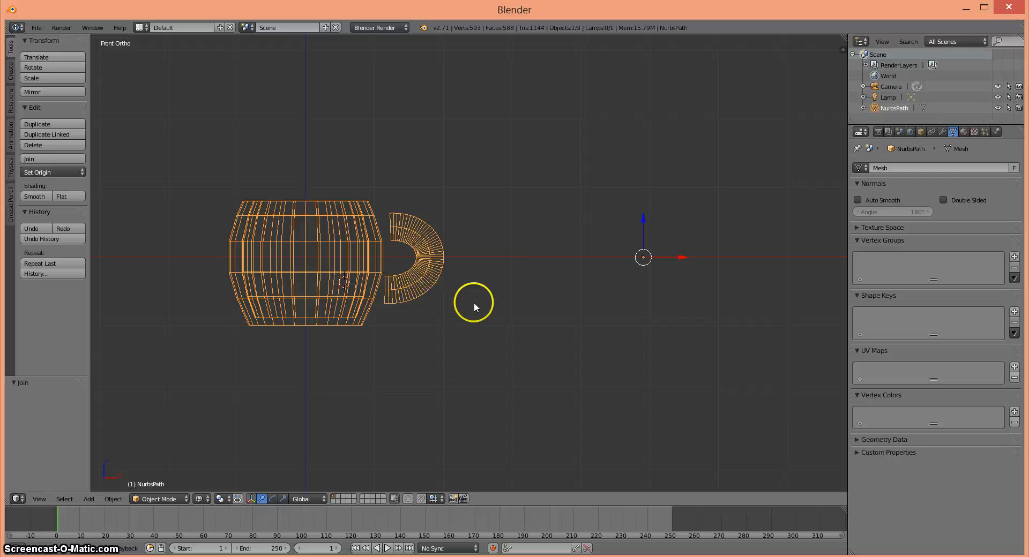
Move the joined mug about 0.639 along X and return to the front view
{"action": "middle_click_drag", "start_coordinate": [514, 293], "coordinate": [544, 288]}
{"action": "left_click_drag", "start_coordinate": [633, 260], "coordinate": [667, 277]}
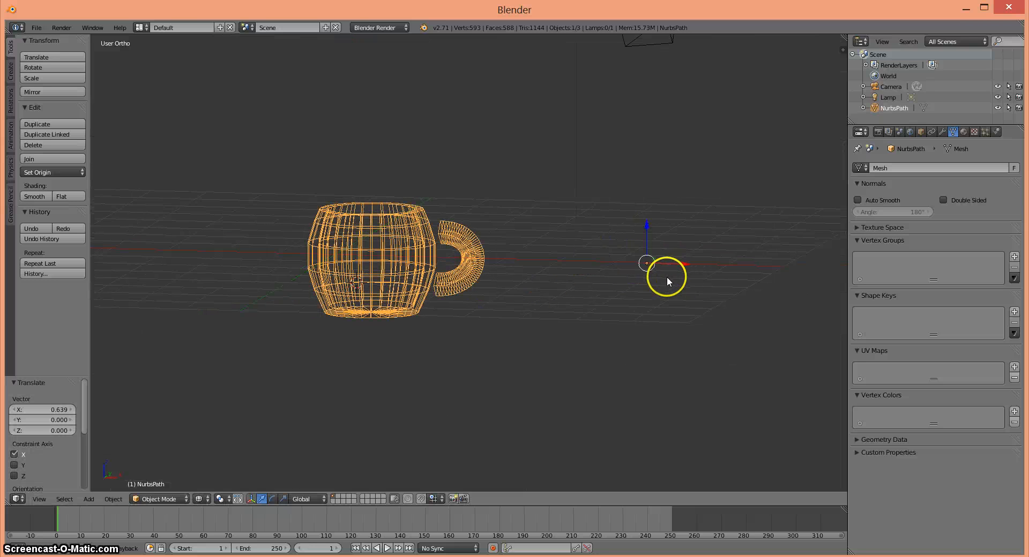
{"action": "left_click", "coordinate": [30, 498]}
{"action": "left_click", "coordinate": [59, 427]}
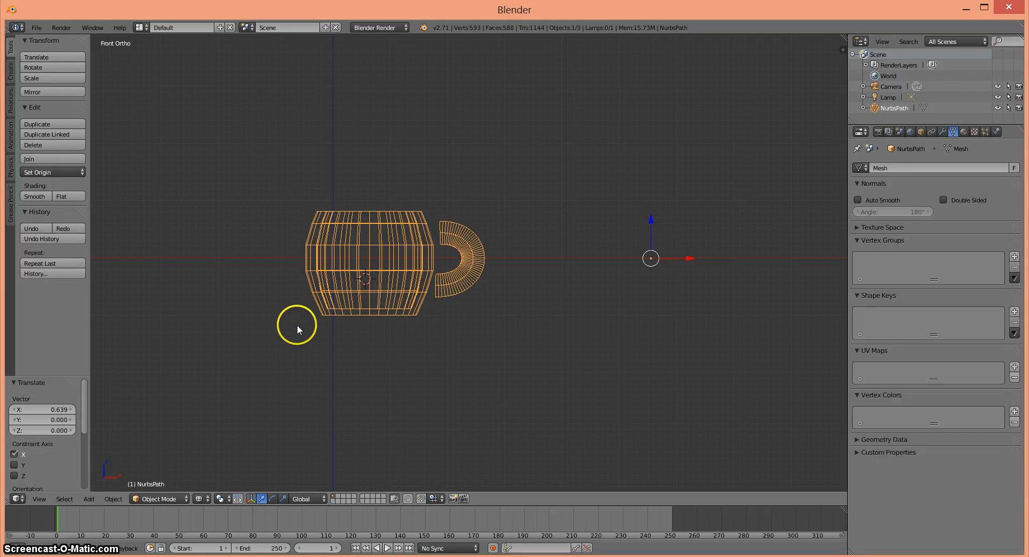
Put the mug in Edit Mode with solid viewport shading and face selection
{"action": "key", "text": "Tab"}
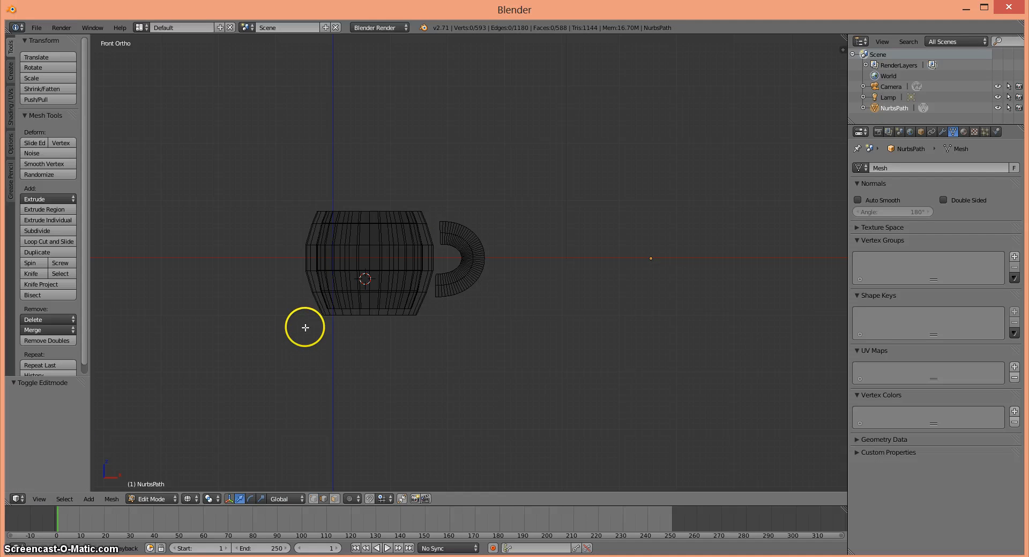
{"action": "left_click", "coordinate": [198, 496]}
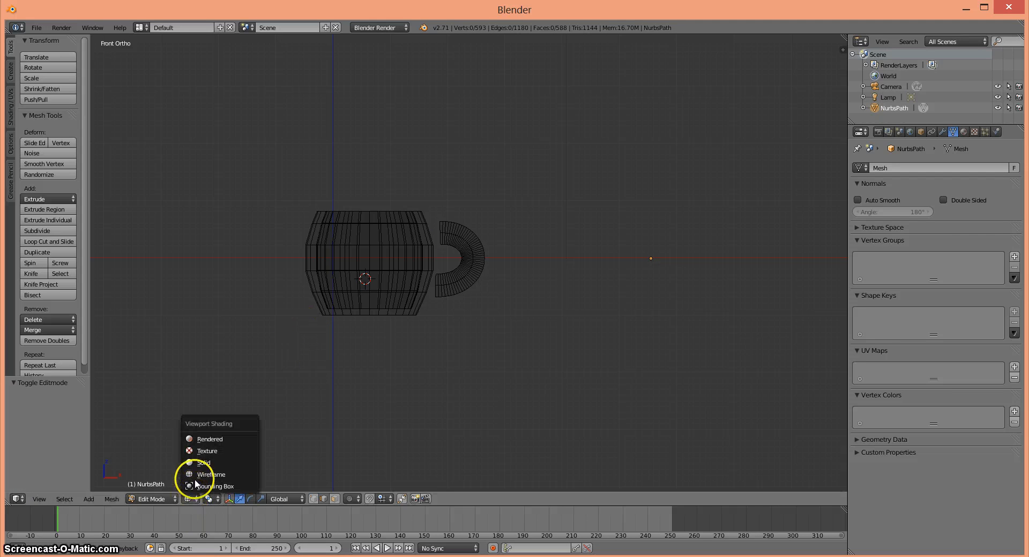
{"action": "left_click", "coordinate": [196, 476]}
{"action": "mouse_move", "coordinate": [437, 385]}
{"action": "middle_mouse_down"}
{"action": "mouse_move", "coordinate": [459, 368]}
{"action": "mouse_move", "coordinate": [459, 385]}
{"action": "mouse_move", "coordinate": [443, 388]}
{"action": "middle_mouse_up"}
{"action": "scroll", "coordinate": [443, 388], "scroll_direction": "up", "scroll_amount": 4}
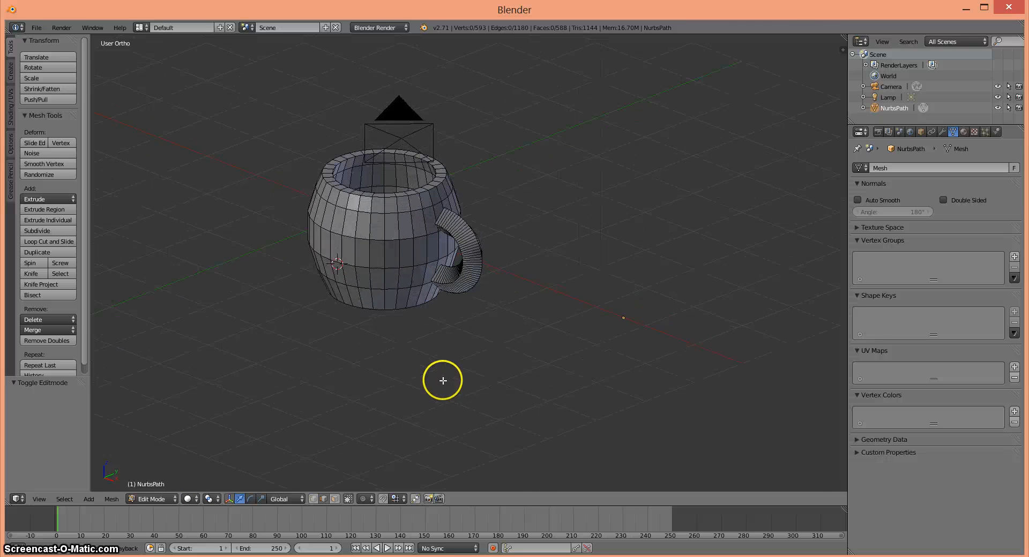
{"action": "mouse_move", "coordinate": [476, 354]}
{"action": "middle_mouse_down"}
{"action": "mouse_move", "coordinate": [459, 356]}
{"action": "mouse_move", "coordinate": [479, 357]}
{"action": "middle_mouse_up"}
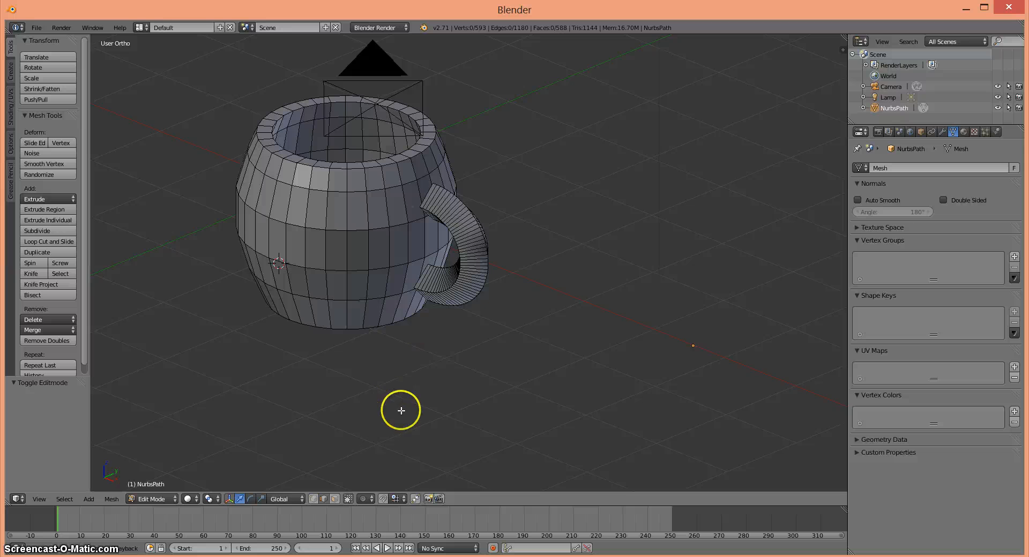
{"action": "left_click", "coordinate": [336, 499]}
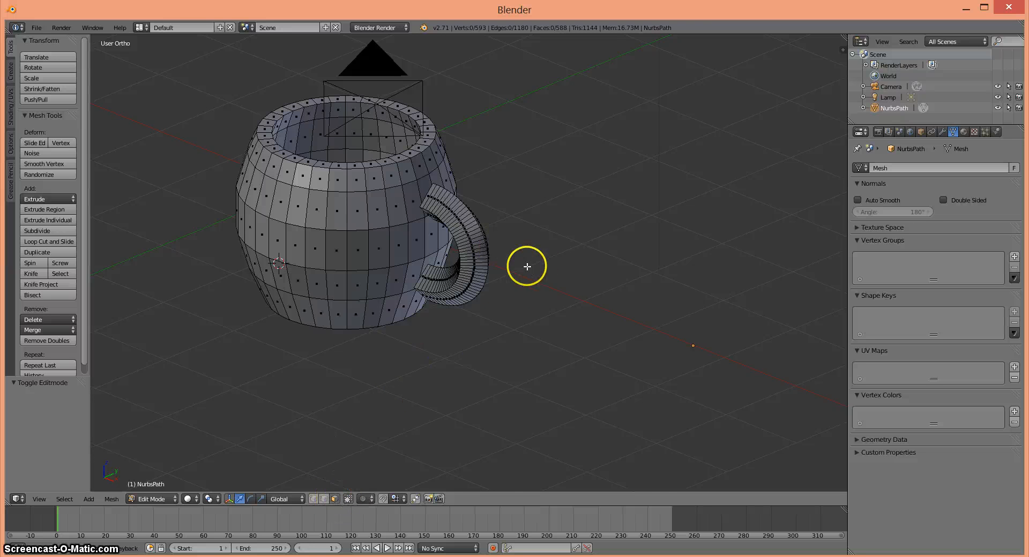
Delete the two adjacent outer body faces behind the handle's upper end
{"action": "middle_click_drag", "start_coordinate": [527, 266], "coordinate": [491, 266]}
{"action": "right_click", "coordinate": [437, 183]}
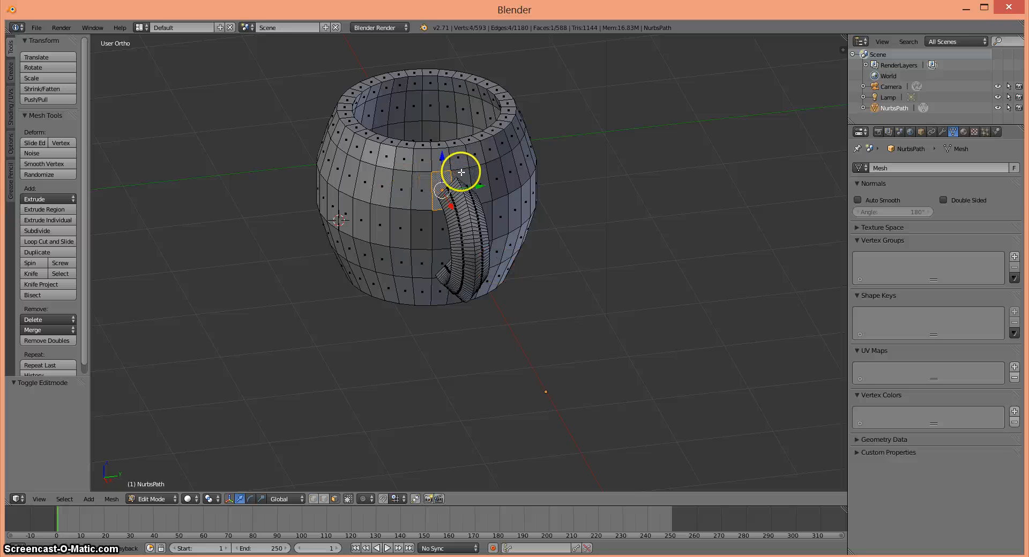
{"action": "key", "text": "x"}
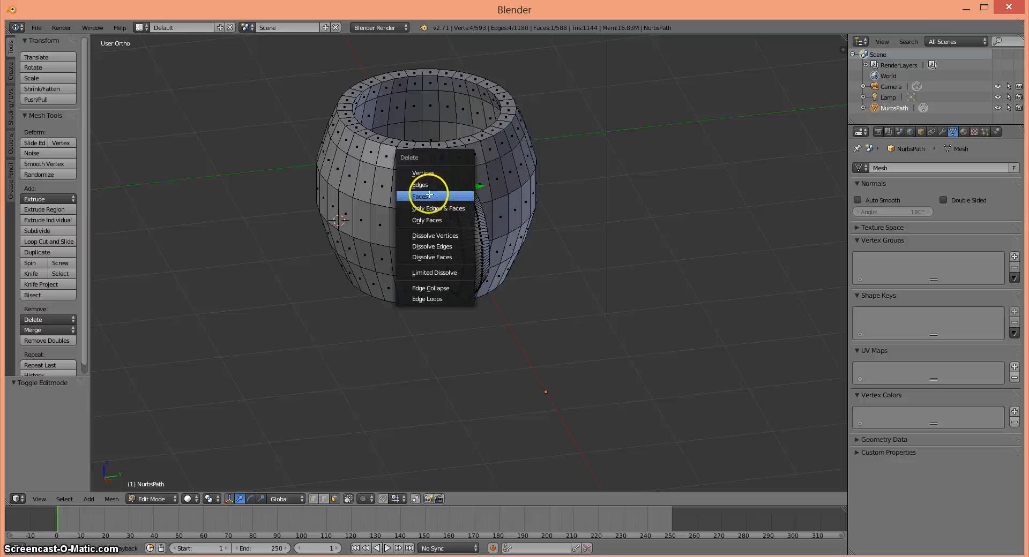
{"action": "left_click", "coordinate": [428, 198]}
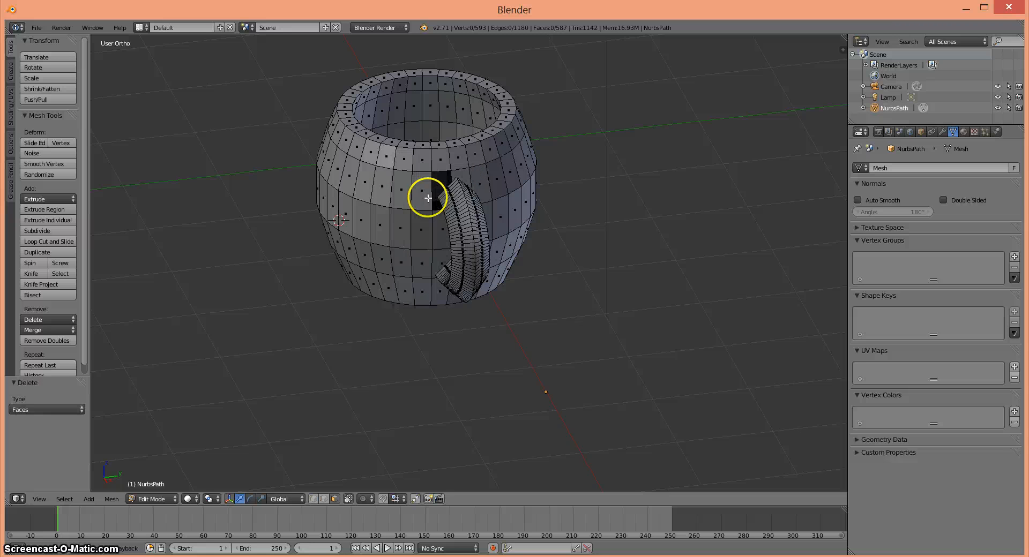
{"action": "right_click", "coordinate": [460, 174]}
{"action": "key", "text": "x"}
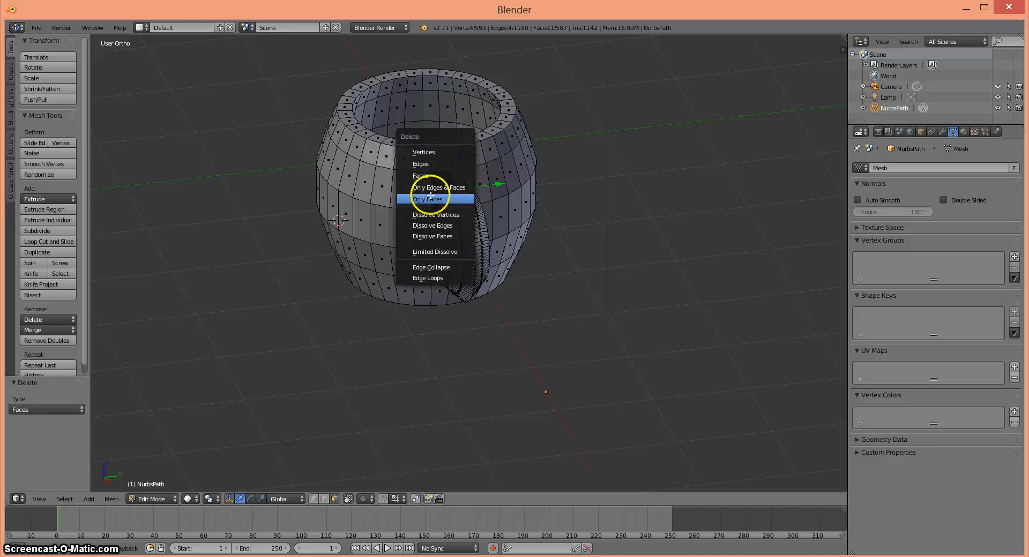
{"action": "left_click", "coordinate": [427, 177]}
Delete the two adjacent outer body faces behind the handle's lower end
{"action": "middle_click_drag", "start_coordinate": [539, 346], "coordinate": [477, 325]}
{"action": "right_click", "coordinate": [444, 317]}
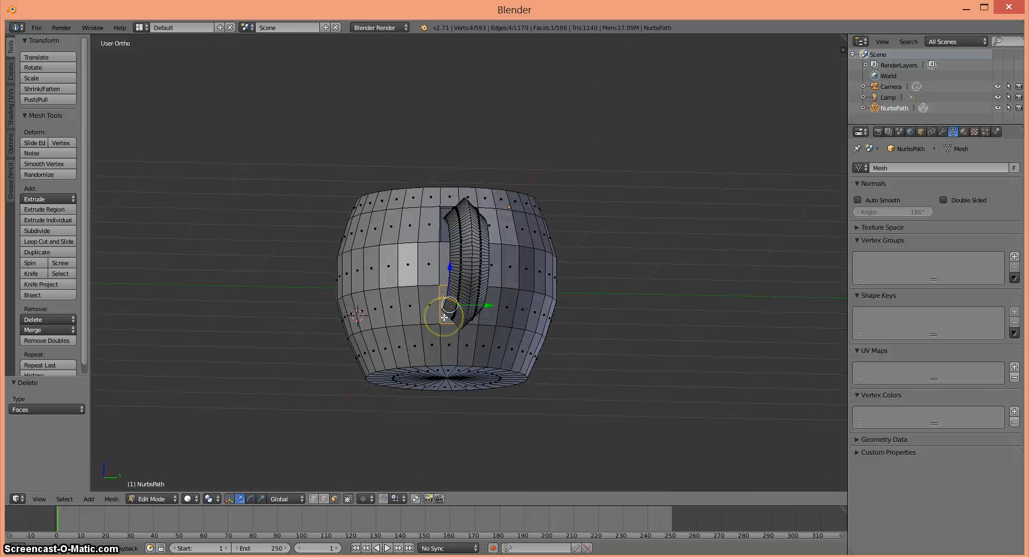
{"action": "key", "text": "x"}
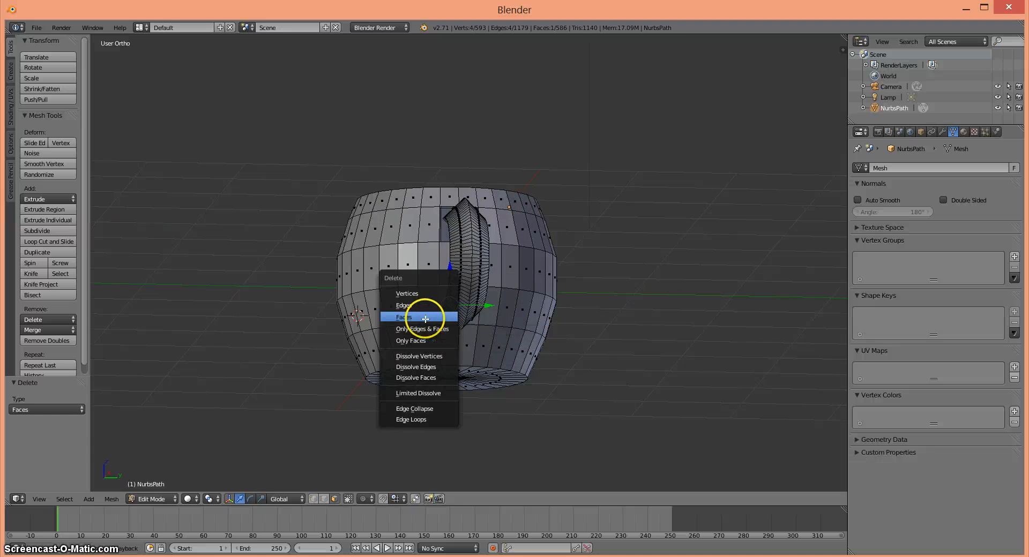
{"action": "left_click", "coordinate": [436, 316]}
{"action": "middle_click_drag", "start_coordinate": [436, 316], "coordinate": [521, 336]}
{"action": "right_click", "coordinate": [525, 313]}
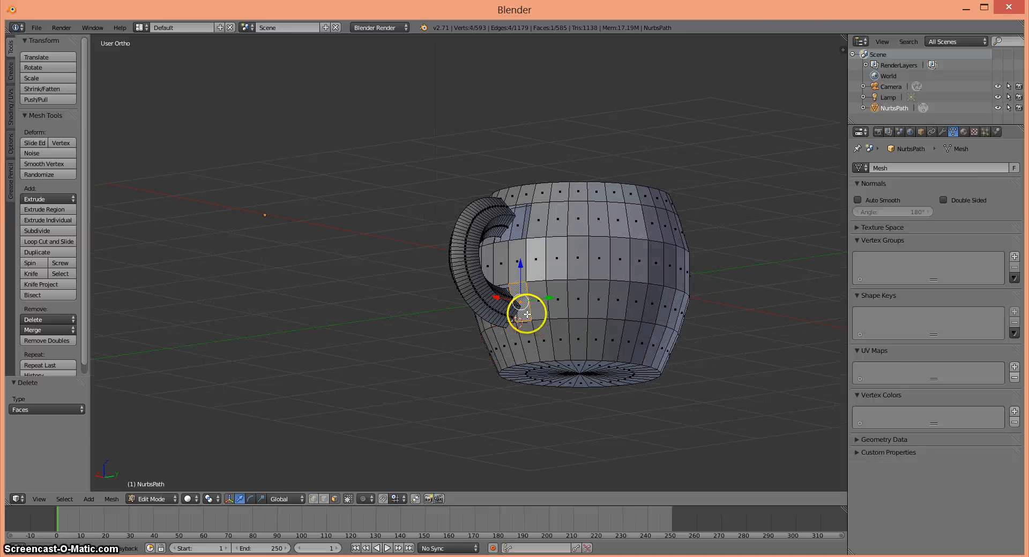
{"action": "key", "text": "x"}
{"action": "left_click", "coordinate": [527, 315]}
{"action": "scroll", "coordinate": [439, 327], "scroll_direction": "up", "scroll_amount": 1}
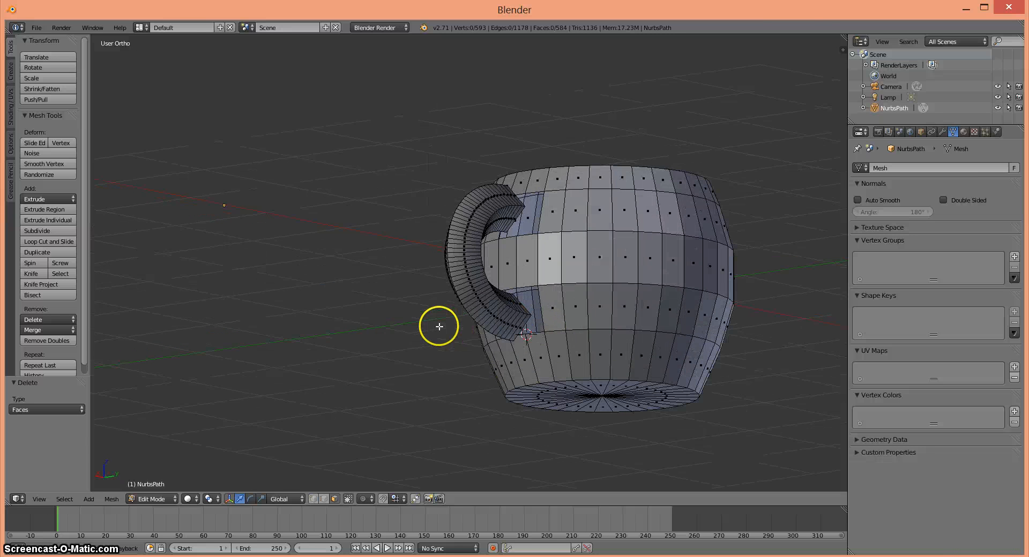
With edge selection, fill a face between the upper opening's top and side edges and the handle end's upper edge on the front side
{"action": "middle_click_drag", "start_coordinate": [418, 370], "coordinate": [500, 339]}
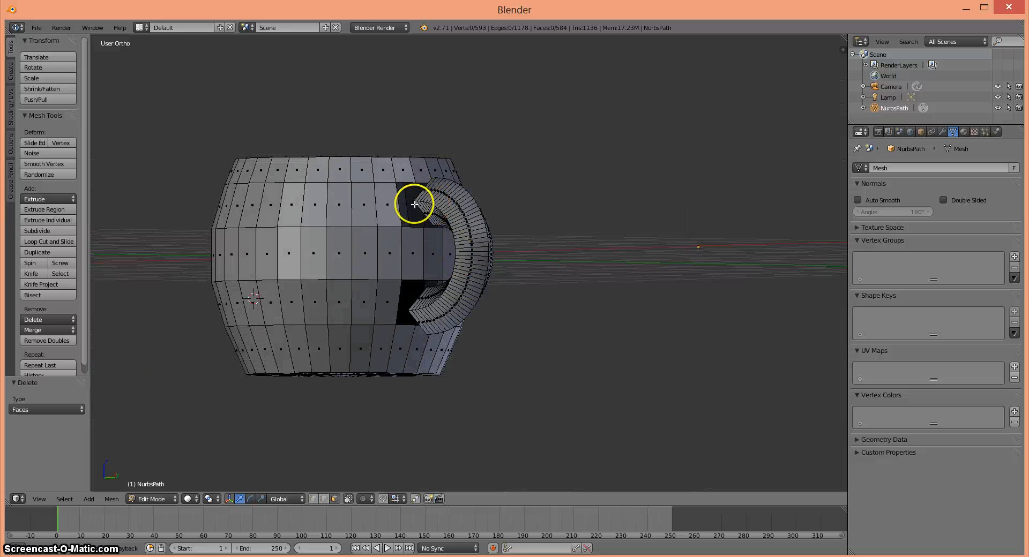
{"action": "middle_click_drag", "start_coordinate": [519, 348], "coordinate": [400, 202]}
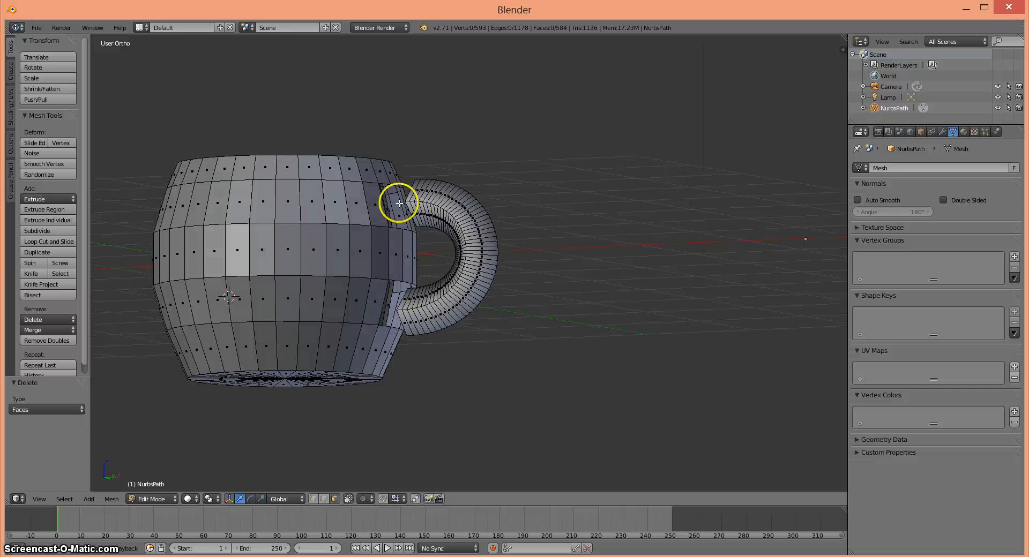
{"action": "middle_click_drag", "start_coordinate": [528, 257], "coordinate": [506, 319]}
{"action": "scroll", "coordinate": [504, 319], "scroll_direction": "up", "scroll_amount": 2}
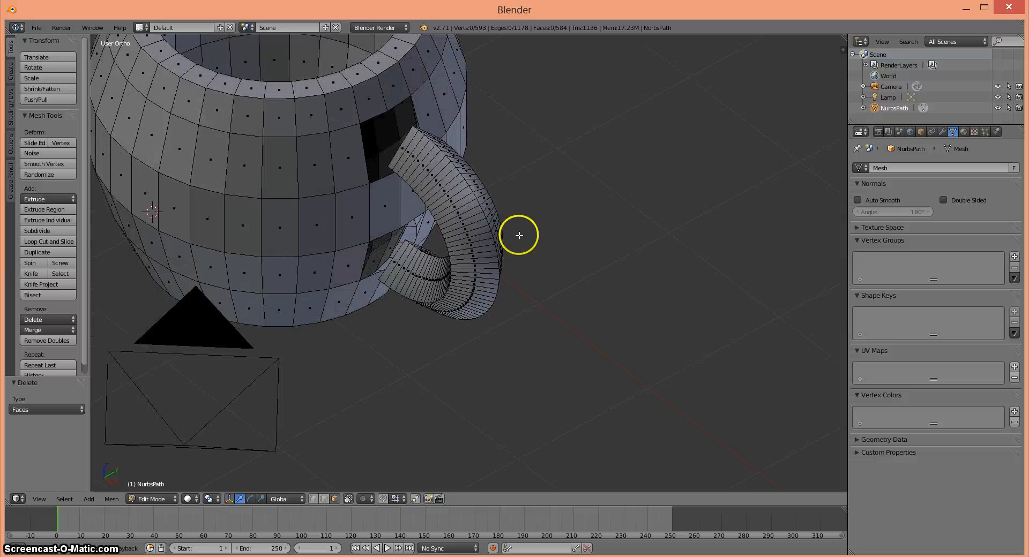
{"action": "middle_click_drag", "start_coordinate": [512, 195], "coordinate": [542, 252], "text": "shift"}
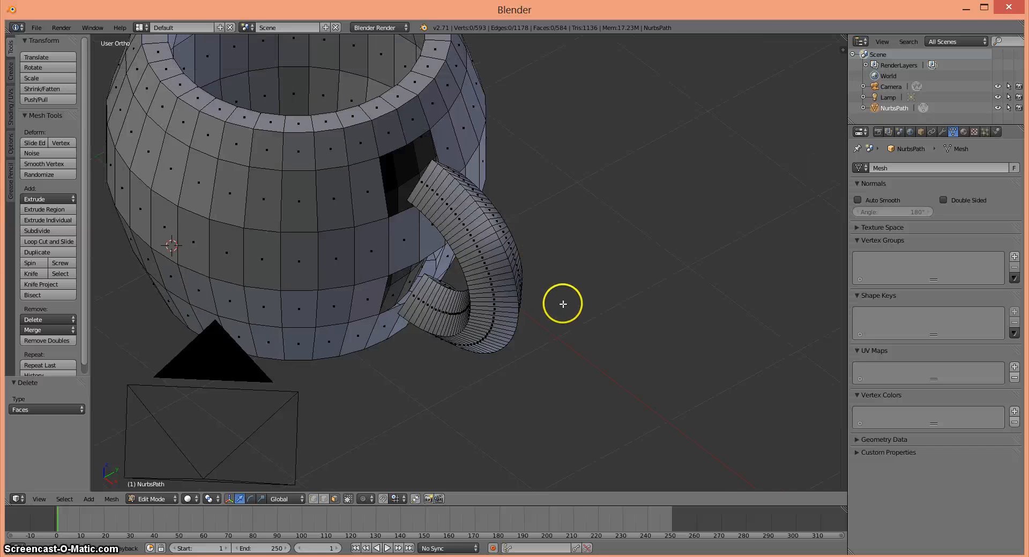
{"action": "middle_click_drag", "start_coordinate": [575, 252], "coordinate": [611, 267], "text": "shift"}
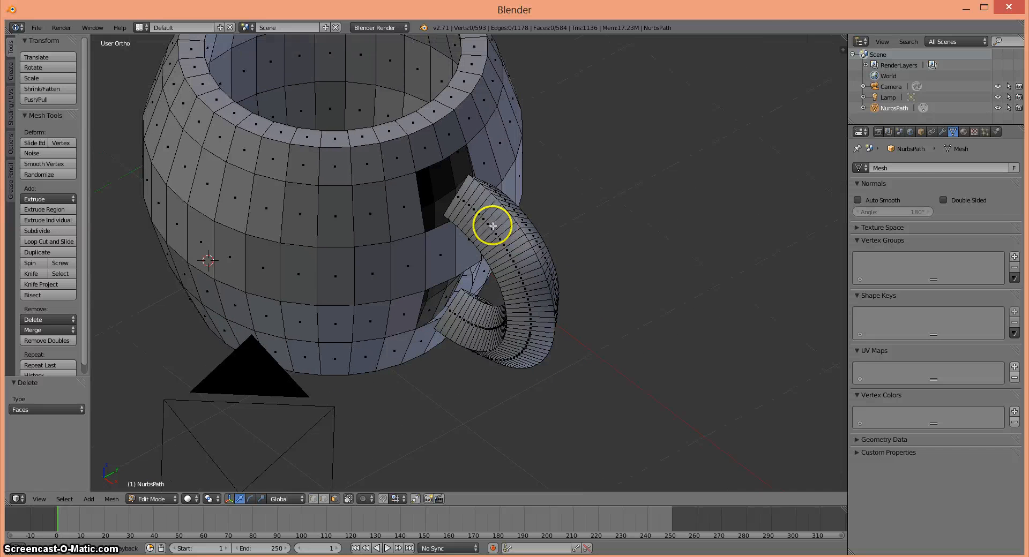
{"action": "left_click", "coordinate": [324, 499]}
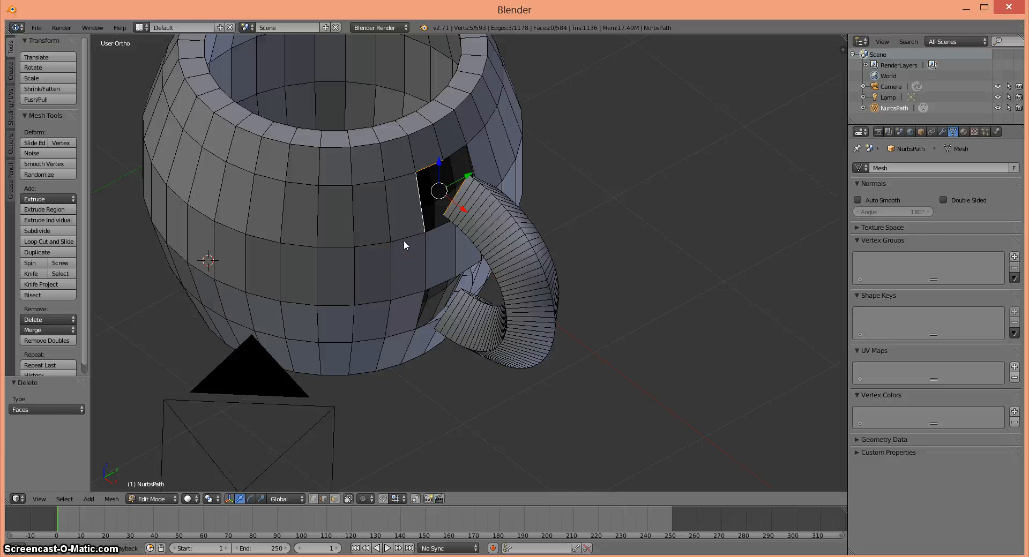
{"action": "key", "text": "f"}
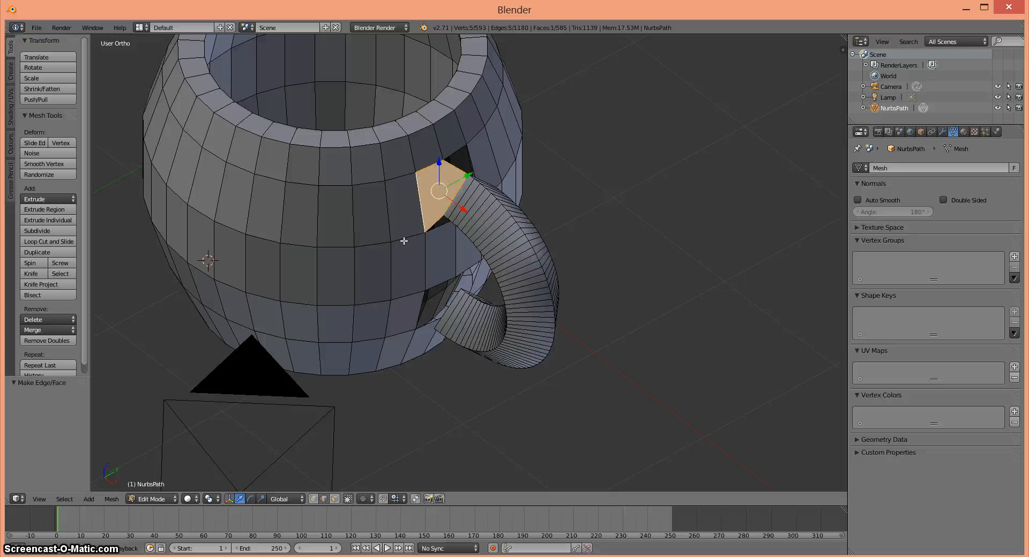
Fill a face between the upper opening's top and side edges and the handle end's upper edge on the back side
{"action": "middle_click_drag", "start_coordinate": [651, 223], "coordinate": [566, 244]}
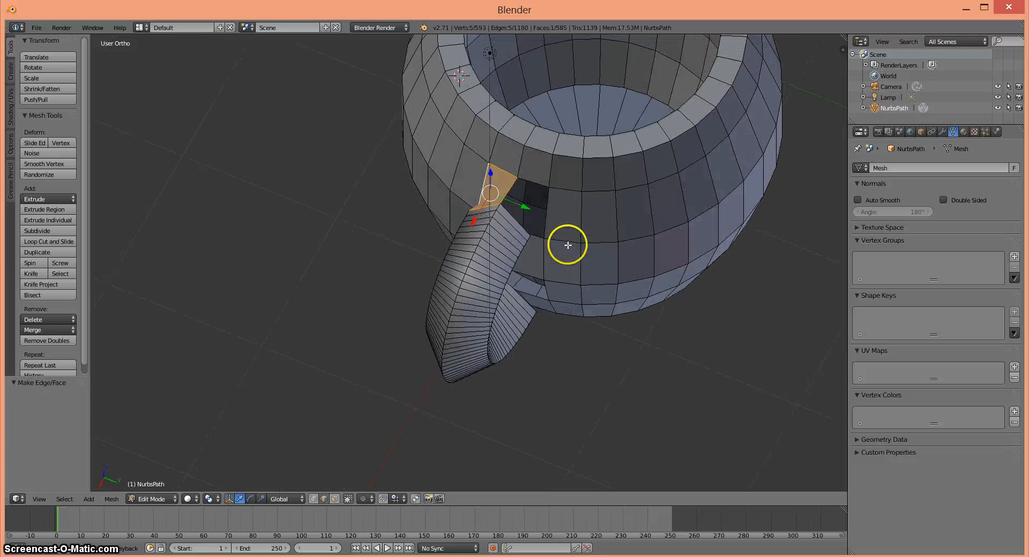
{"action": "right_click", "coordinate": [511, 218]}
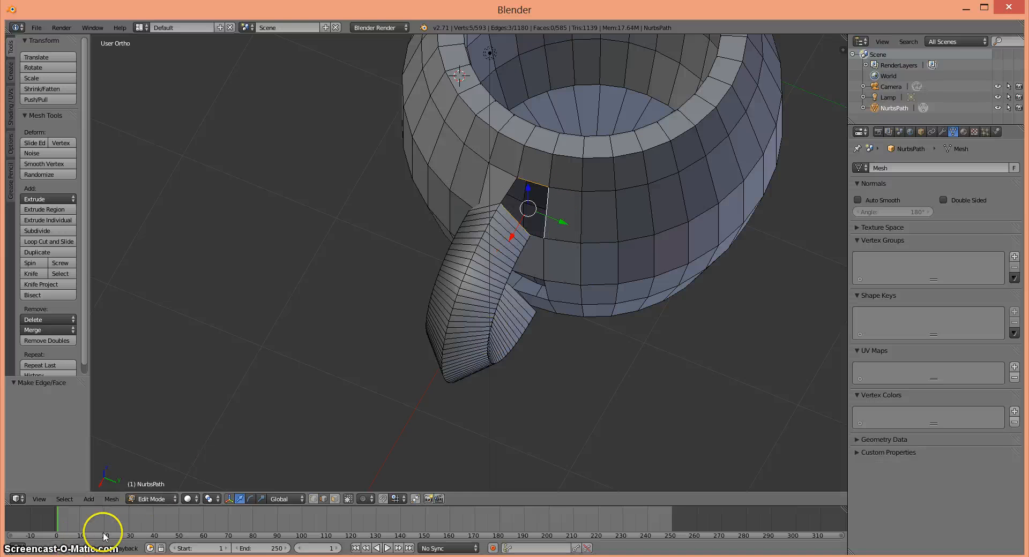
{"action": "key", "text": "f"}
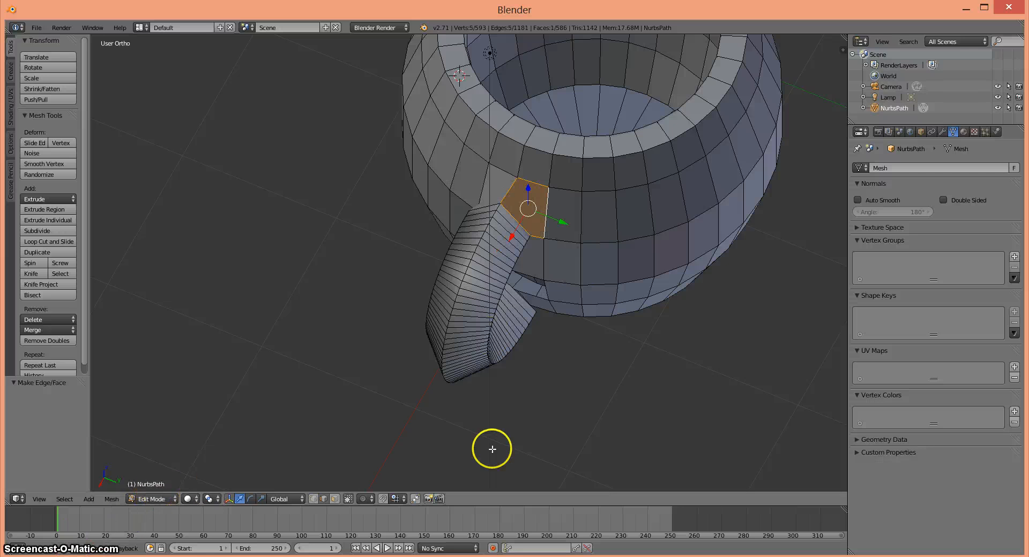
Fill a face between the upper handle end's lower edge and the opening's bottom edge on the back side
{"action": "middle_click_drag", "start_coordinate": [628, 406], "coordinate": [627, 314]}
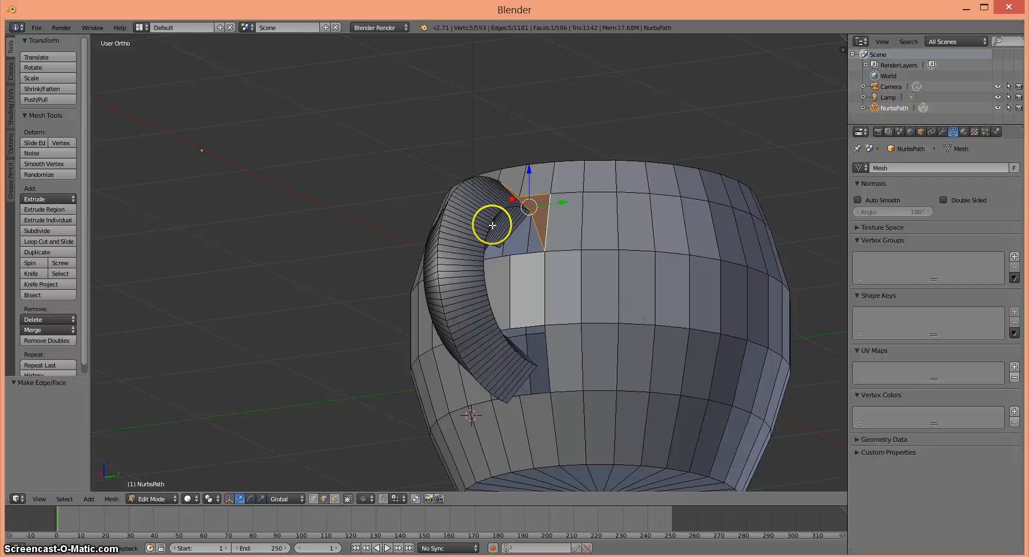
{"action": "right_click", "coordinate": [512, 231]}
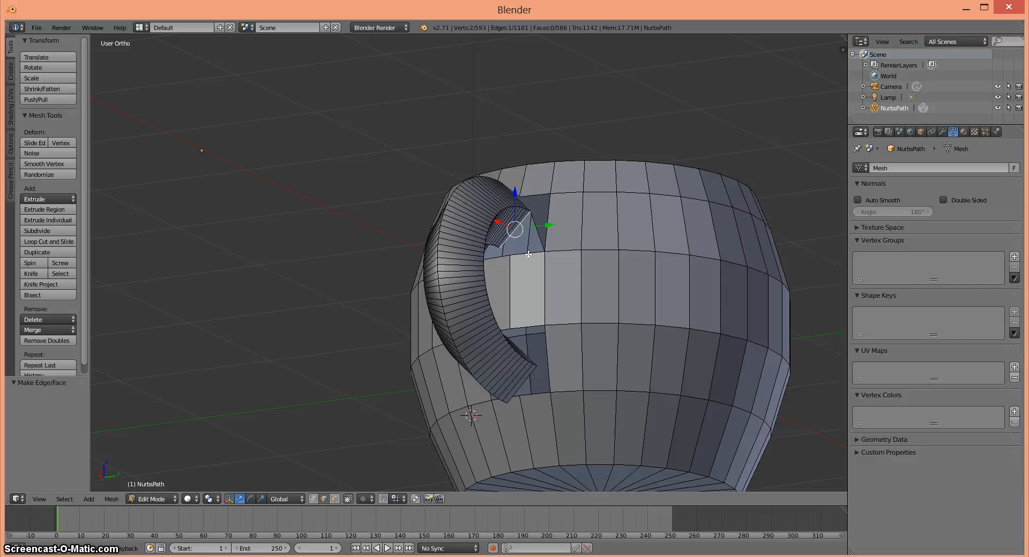
{"action": "key", "text": "f"}
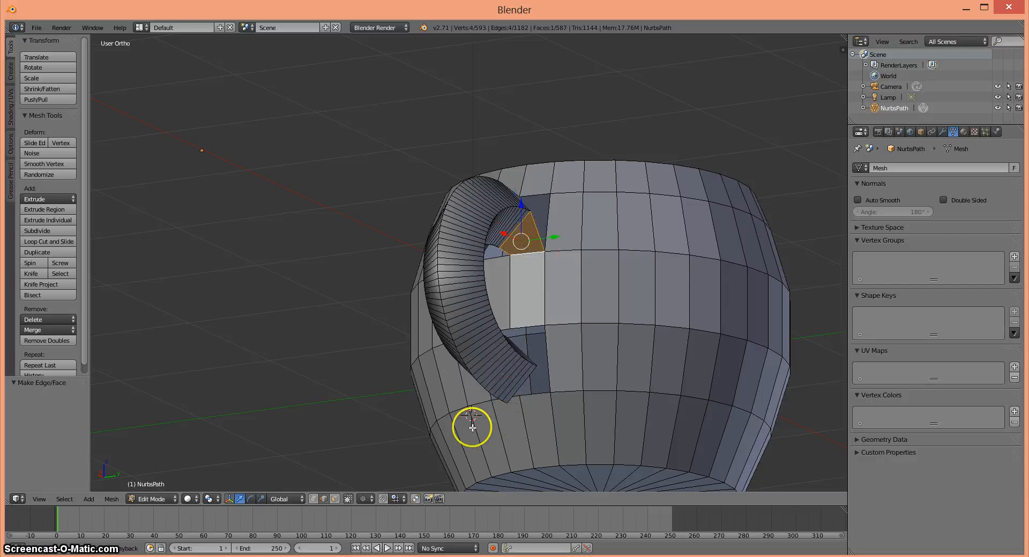
Fill a face between the upper handle end's lower edge and the opening's bottom edge on the front side
{"action": "middle_click_drag", "start_coordinate": [471, 428], "coordinate": [470, 288]}
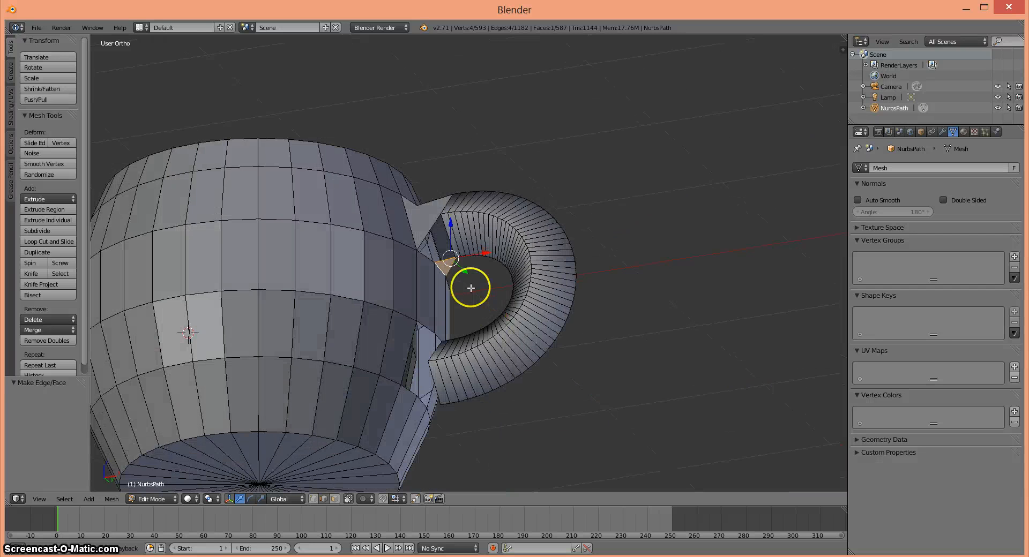
{"action": "right_click", "coordinate": [449, 235]}
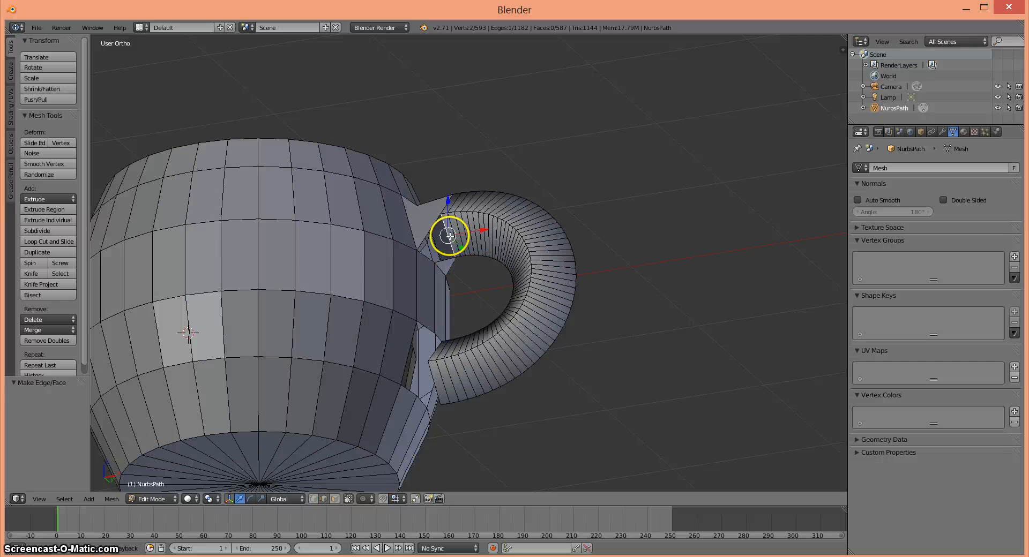
{"action": "right_click", "coordinate": [424, 255], "text": "shift"}
{"action": "middle_click_drag", "start_coordinate": [496, 278], "coordinate": [624, 354]}
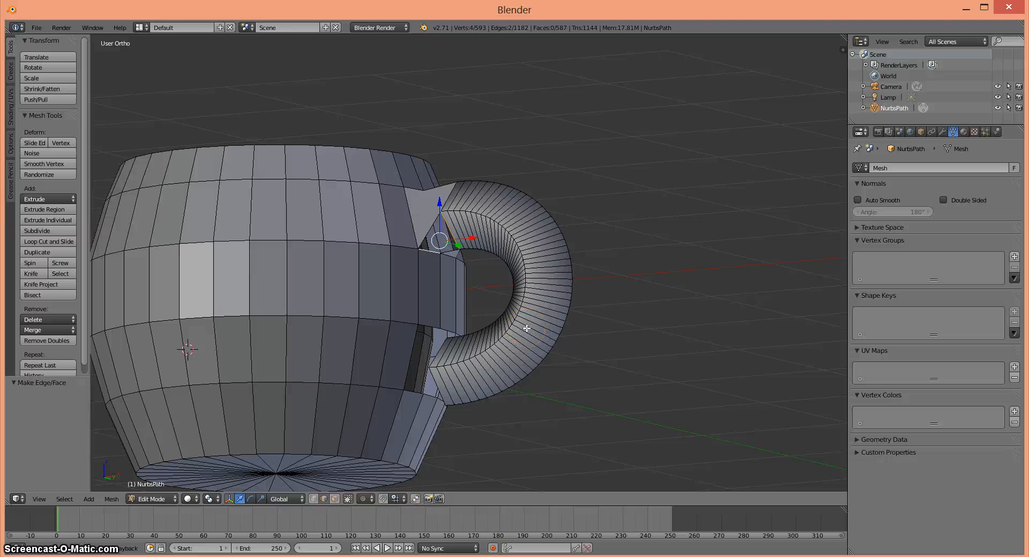
{"action": "key", "text": "f"}
Fill faces between the lower handle end's edges and the surrounding edges of the lower body opening, on the front and back sides
{"action": "middle_click_drag", "start_coordinate": [572, 388], "coordinate": [426, 401]}
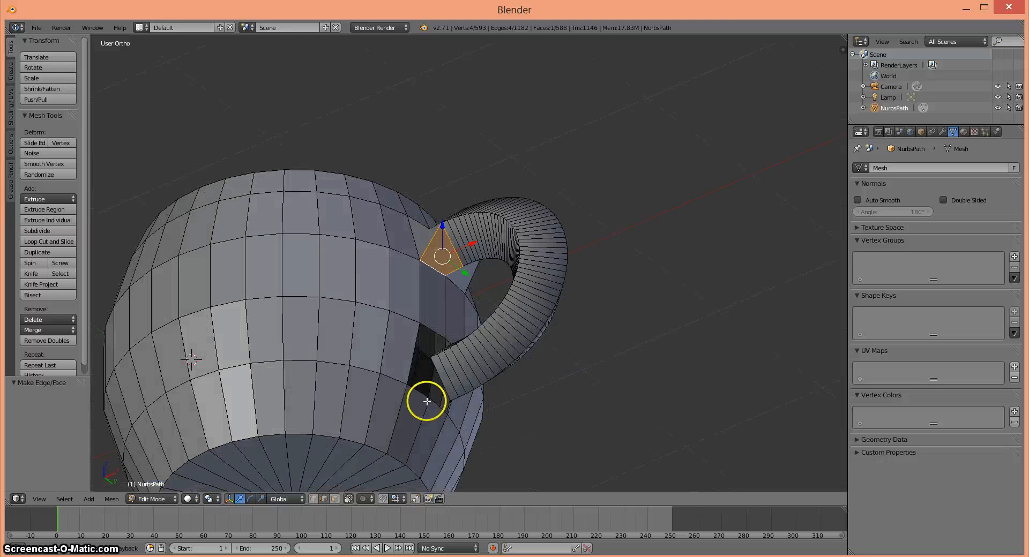
{"action": "right_click", "coordinate": [438, 370]}
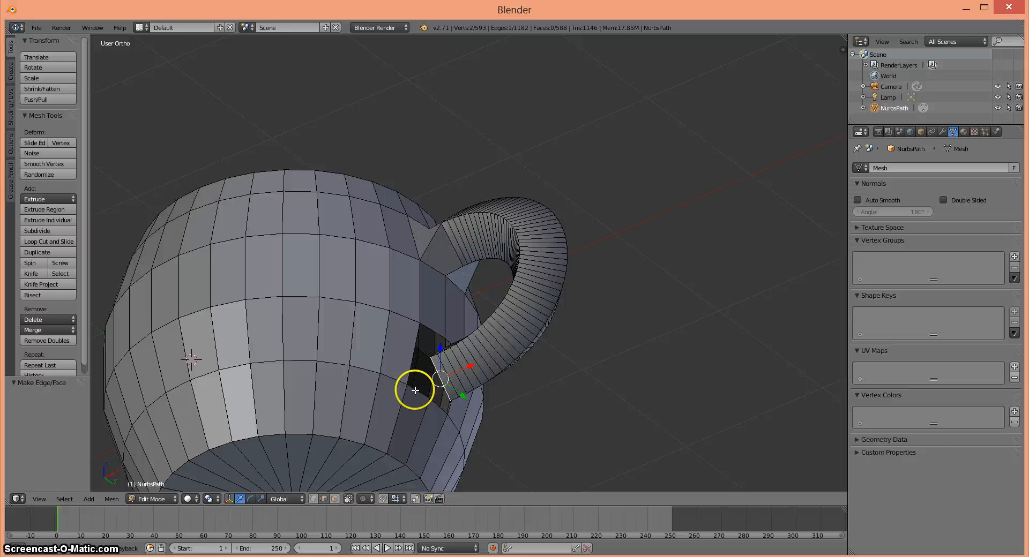
{"action": "right_click", "coordinate": [409, 364], "text": "shift"}
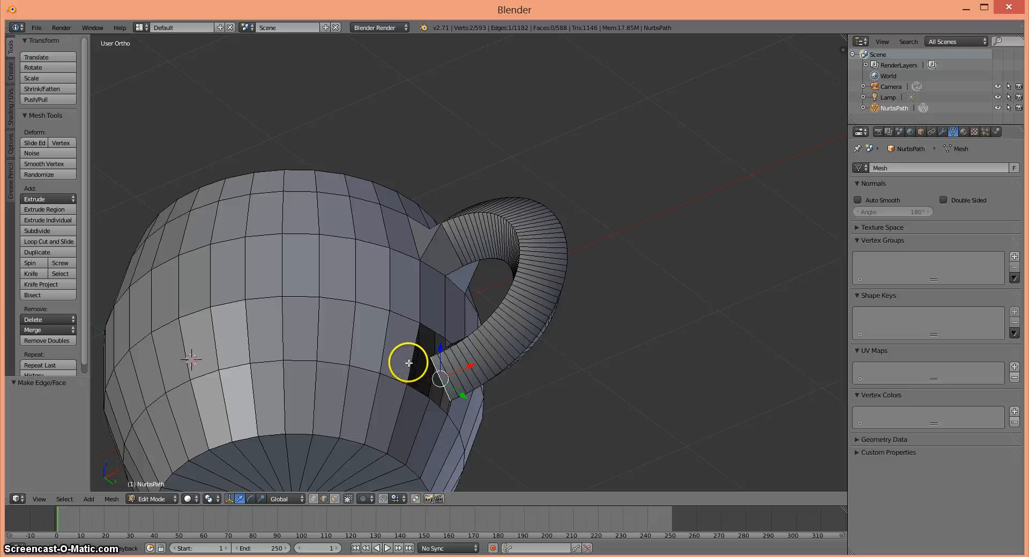
{"action": "middle_click_drag", "start_coordinate": [579, 402], "coordinate": [570, 422]}
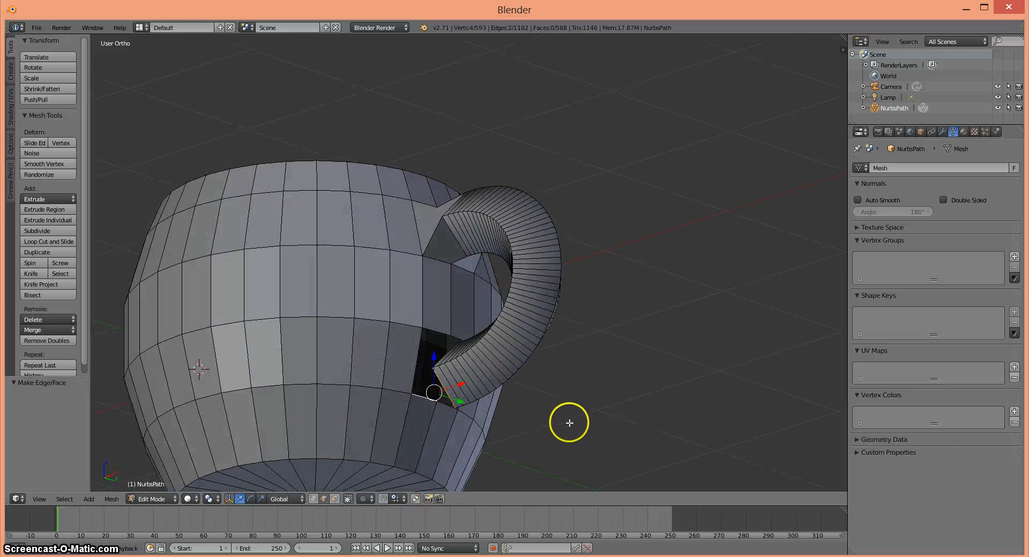
{"action": "right_click", "coordinate": [414, 372], "text": "shift"}
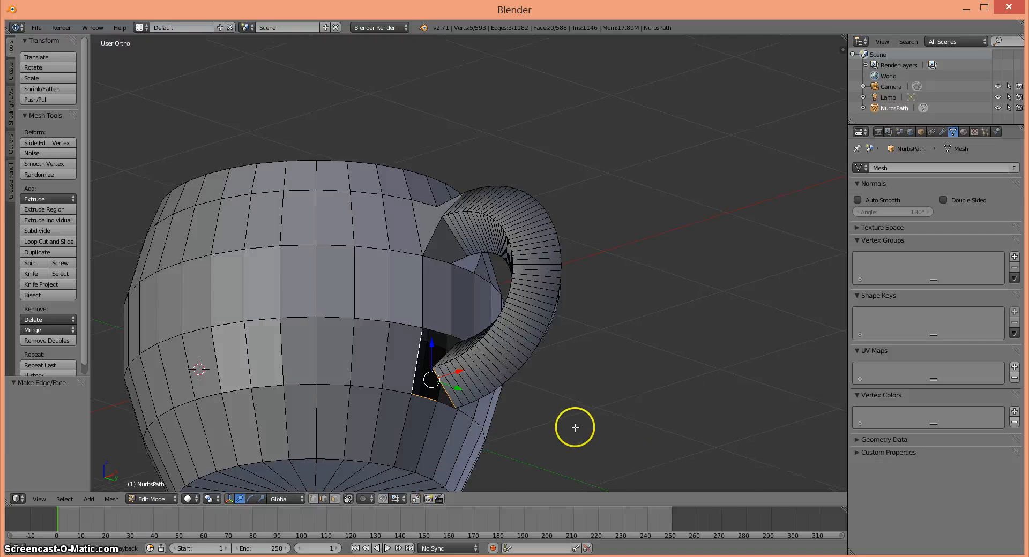
{"action": "middle_click_drag", "start_coordinate": [574, 427], "coordinate": [530, 393]}
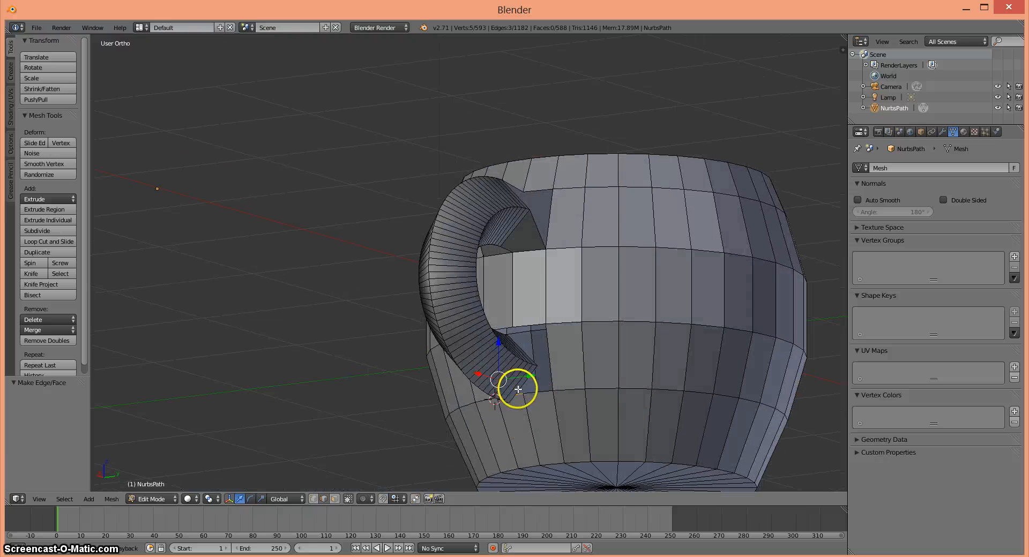
{"action": "right_click", "coordinate": [525, 390]}
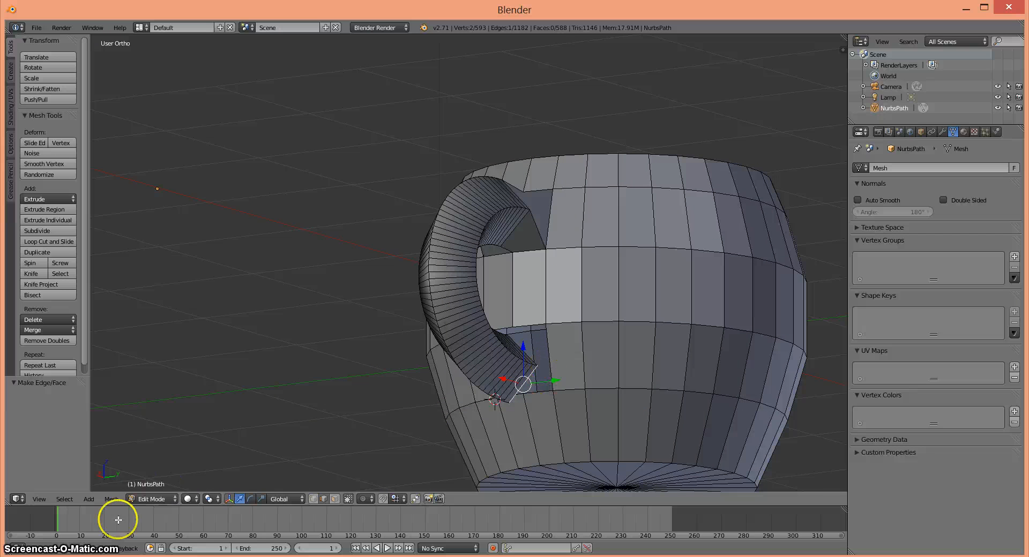
{"action": "key", "text": "ctrl+z"}
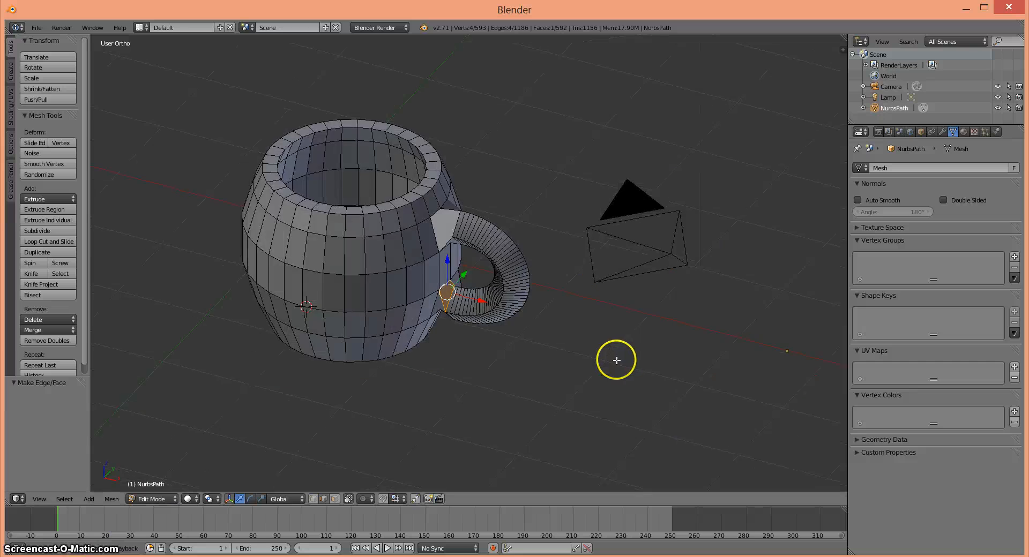
Leave mesh editing and apply smooth shading to the whole mug
{"action": "middle_click_drag", "start_coordinate": [615, 360], "coordinate": [616, 334]}
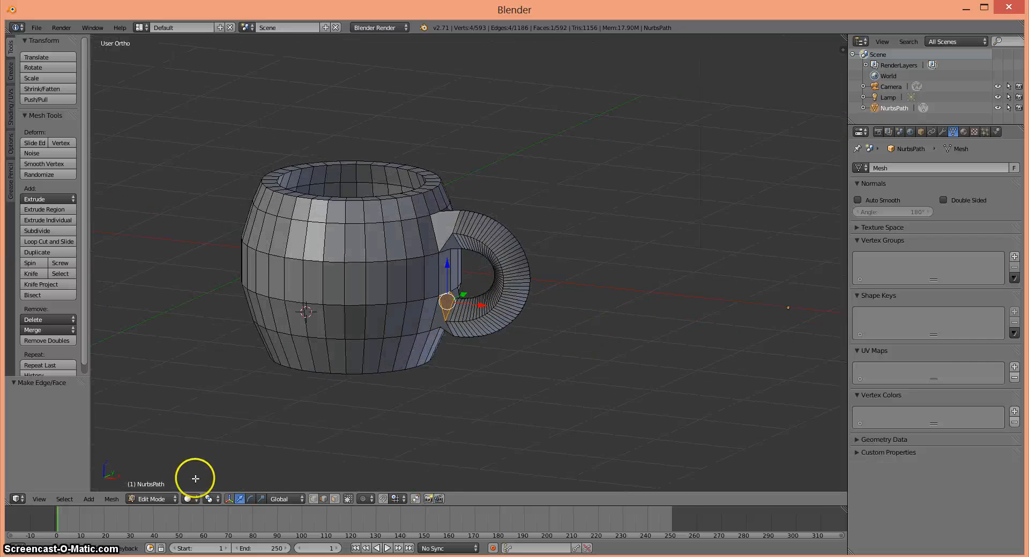
{"action": "key", "text": "Tab"}
{"action": "key", "text": "Tab"}
{"action": "key", "text": "Tab"}
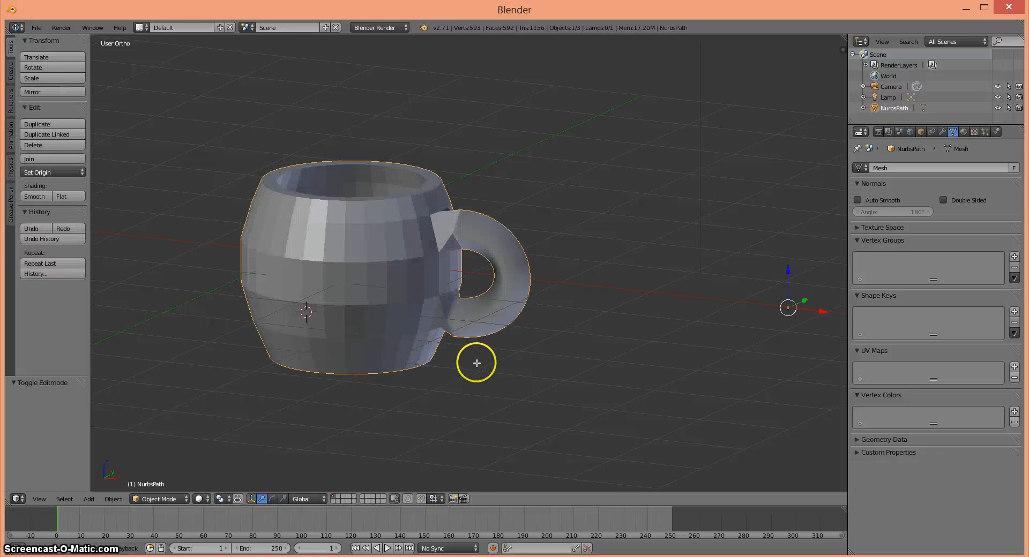
{"action": "middle_click_drag", "start_coordinate": [498, 362], "coordinate": [573, 349]}
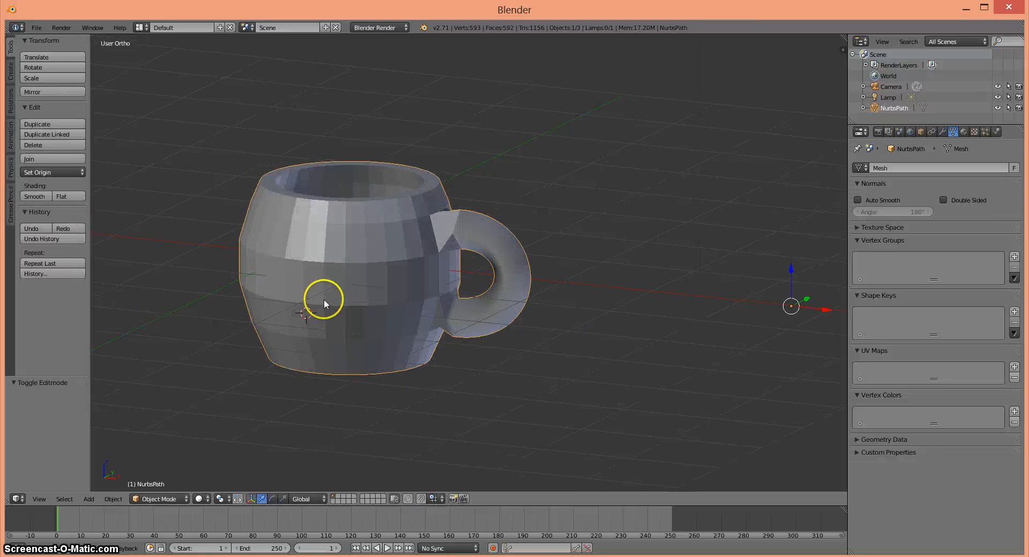
{"action": "left_click", "coordinate": [35, 197]}
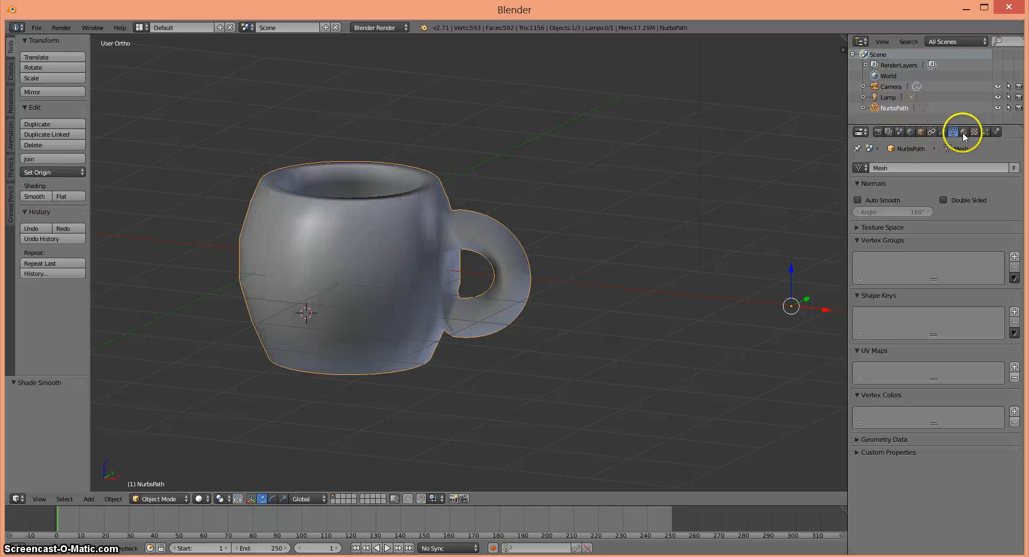
Add a Subdivision Surface modifier with 3 view subdivisions to the mug and apply it
{"action": "left_click", "coordinate": [942, 132]}
{"action": "left_click", "coordinate": [902, 168]}
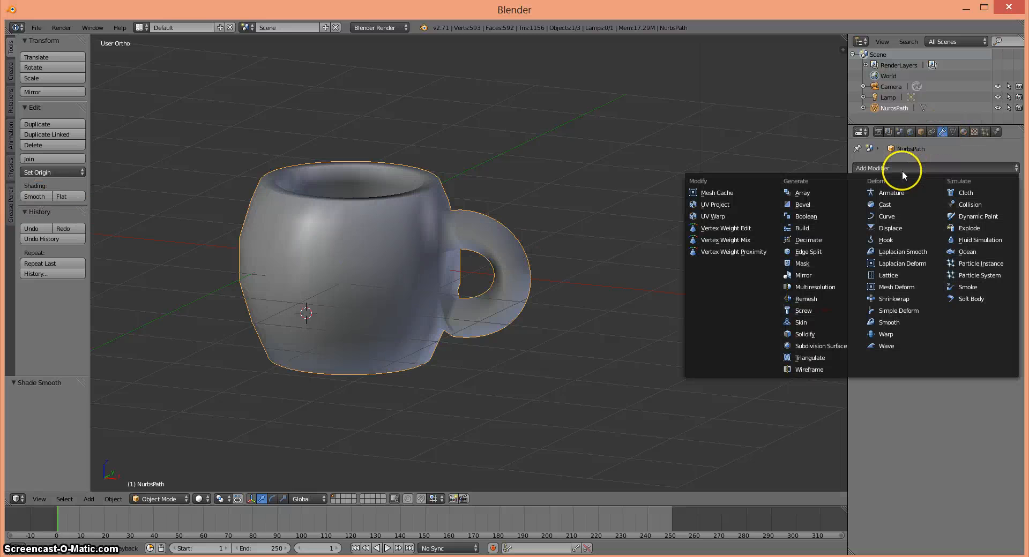
{"action": "left_click", "coordinate": [816, 349]}
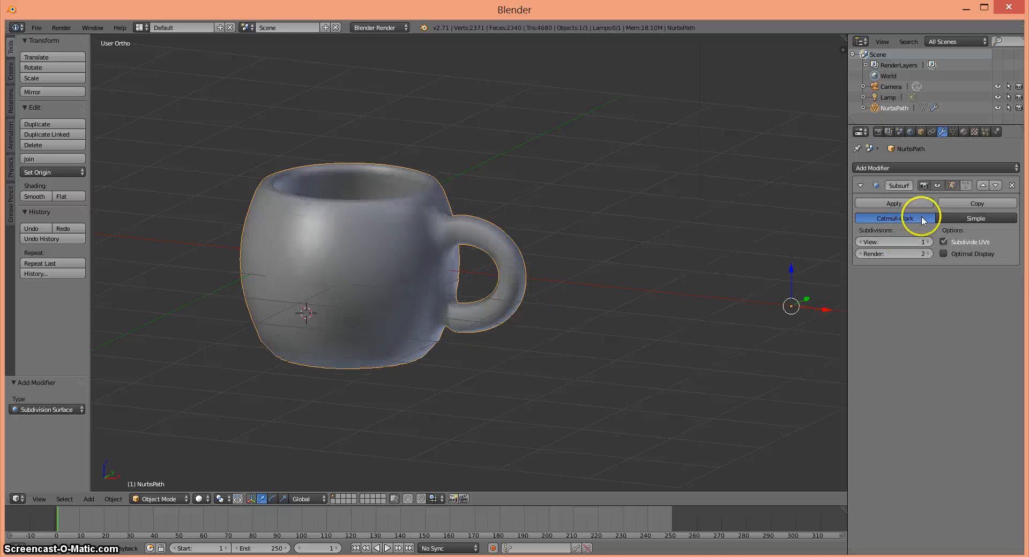
{"action": "left_click", "coordinate": [928, 241]}
{"action": "left_click", "coordinate": [928, 241]}
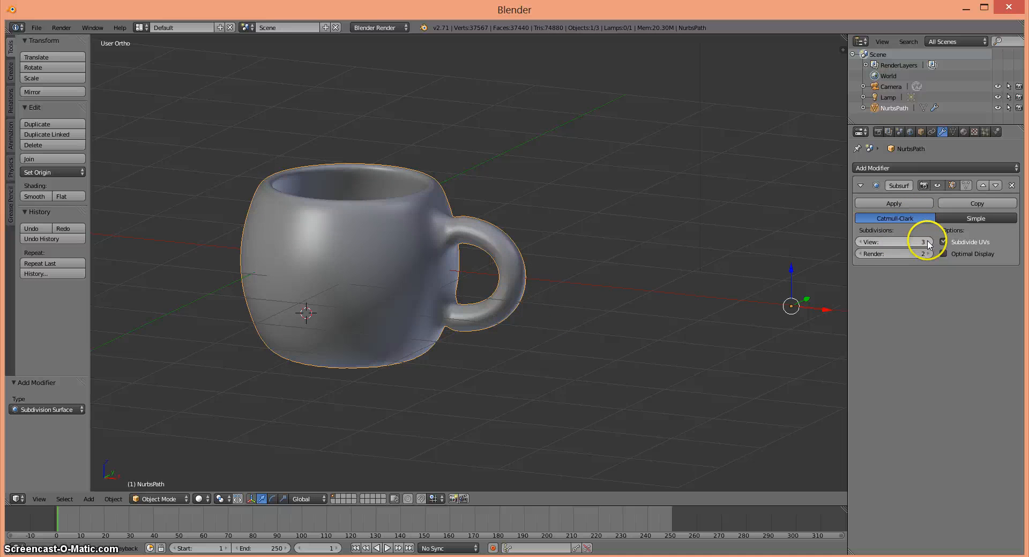
{"action": "left_click", "coordinate": [928, 242]}
{"action": "left_click", "coordinate": [858, 242]}
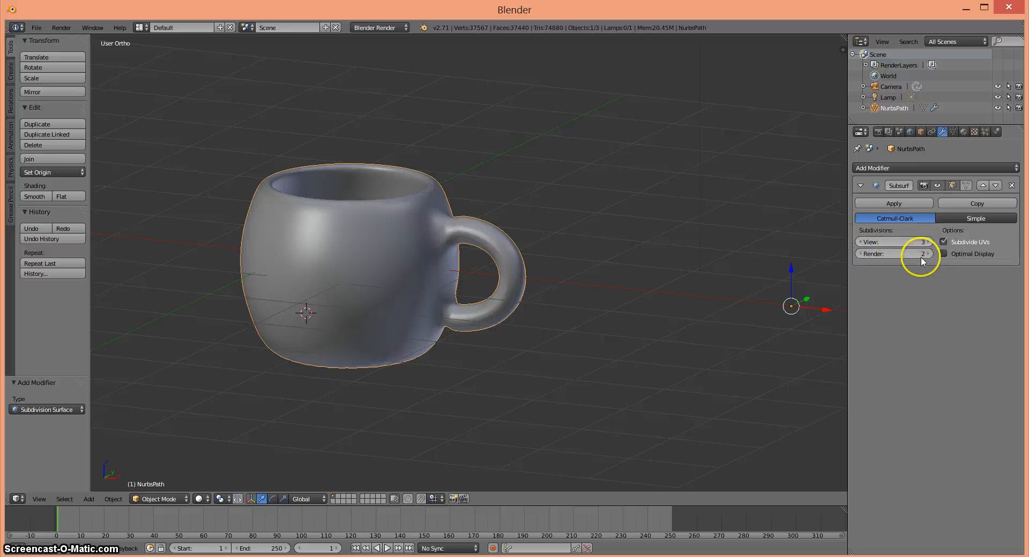
{"action": "left_click", "coordinate": [893, 203]}
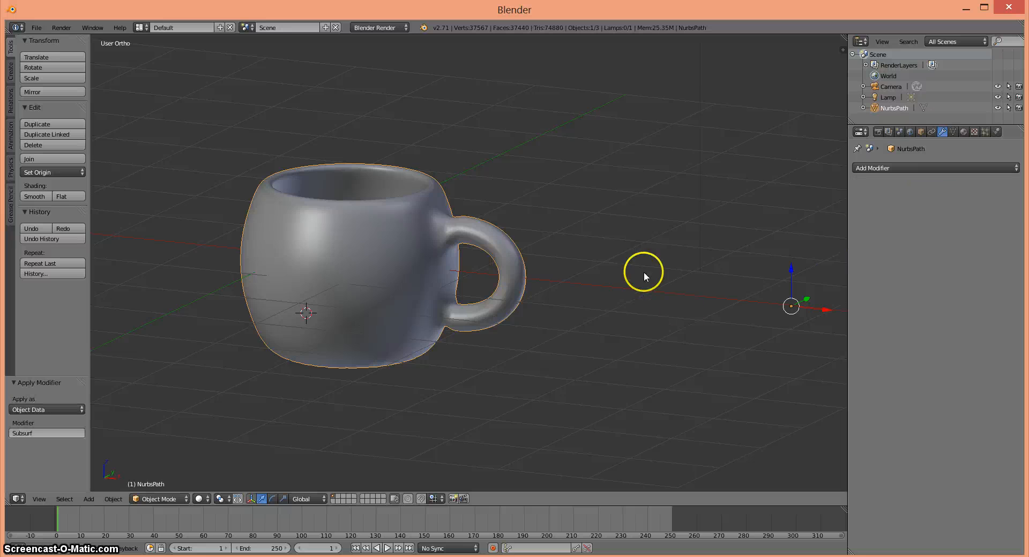
In front view, place the 3D cursor just beneath the centre of the mug's base
{"action": "middle_click_drag", "start_coordinate": [643, 271], "coordinate": [683, 270]}
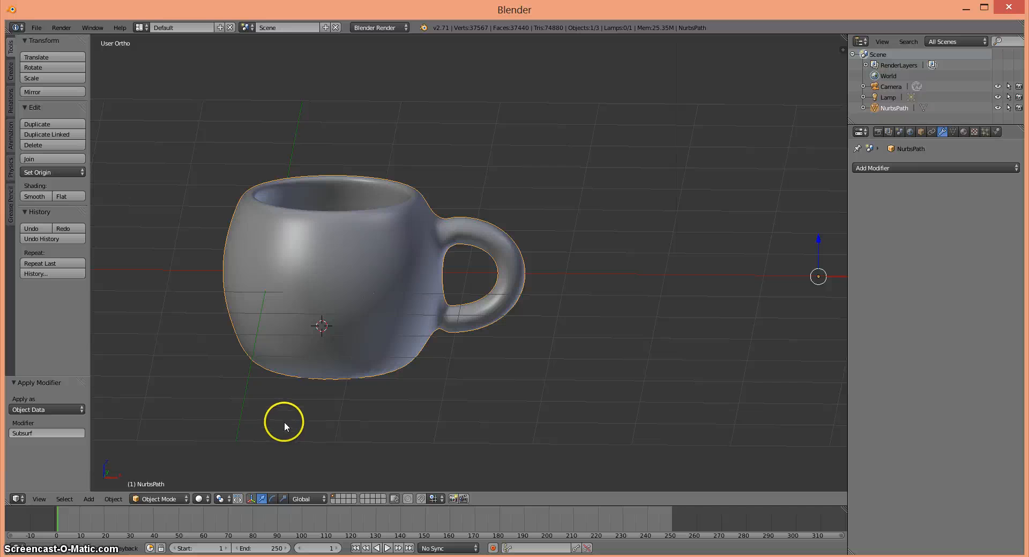
{"action": "left_click", "coordinate": [41, 499]}
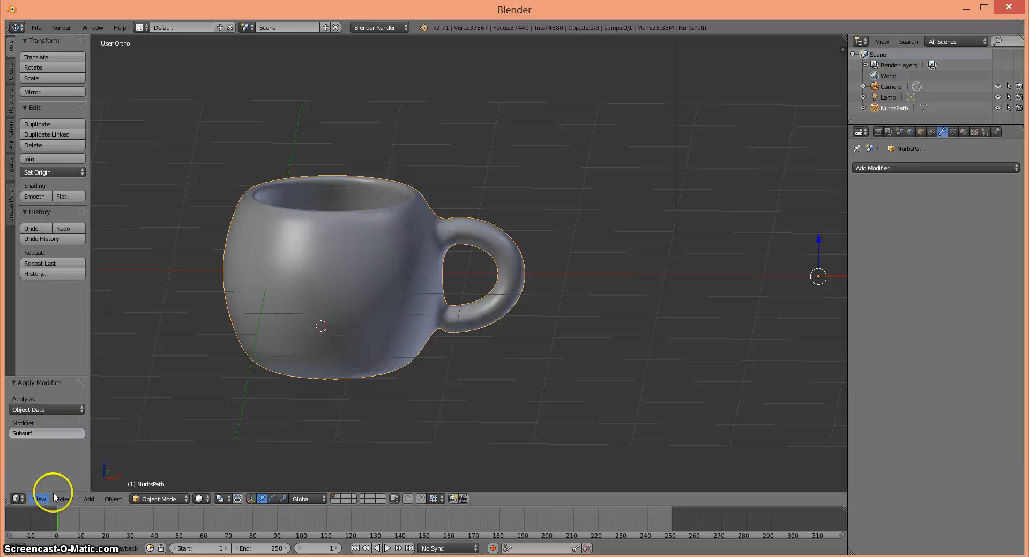
{"action": "left_click", "coordinate": [40, 498]}
{"action": "left_click", "coordinate": [65, 428]}
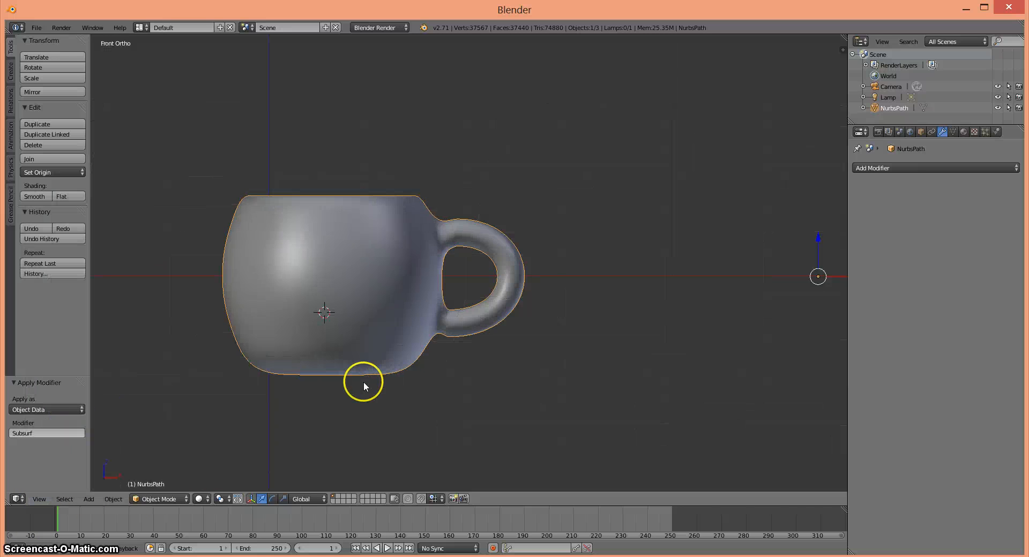
{"action": "scroll", "coordinate": [385, 387], "scroll_direction": "down", "scroll_amount": 2}
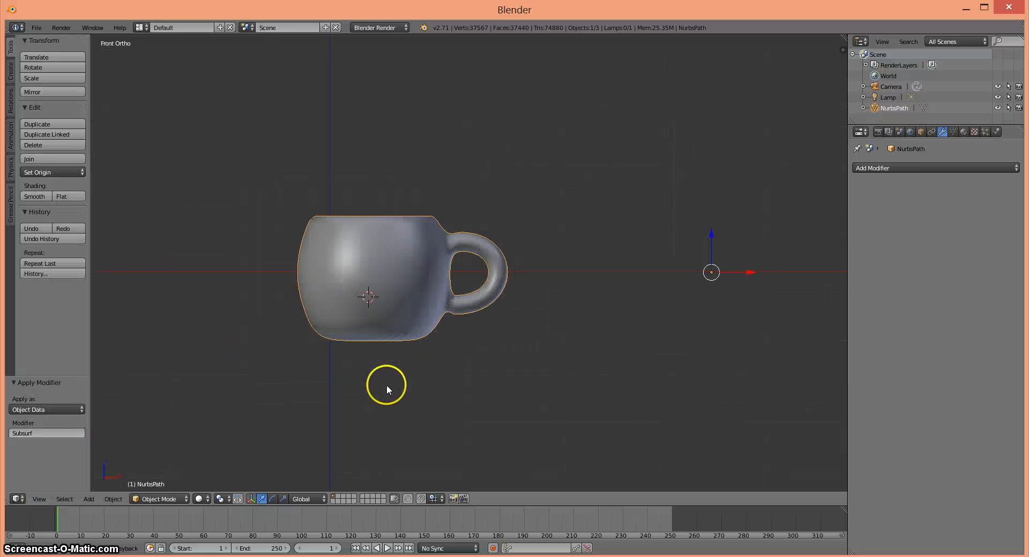
{"action": "left_click", "coordinate": [369, 342]}
{"action": "left_click", "coordinate": [372, 343]}
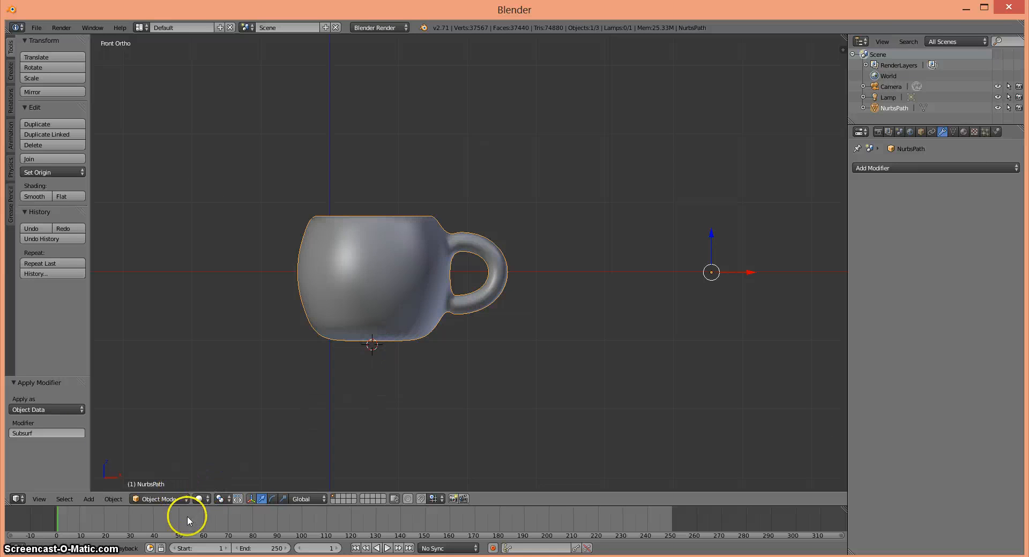
Add a mesh plane under the mug and scale it by 5 as the ground surface
{"action": "left_click", "coordinate": [95, 495]}
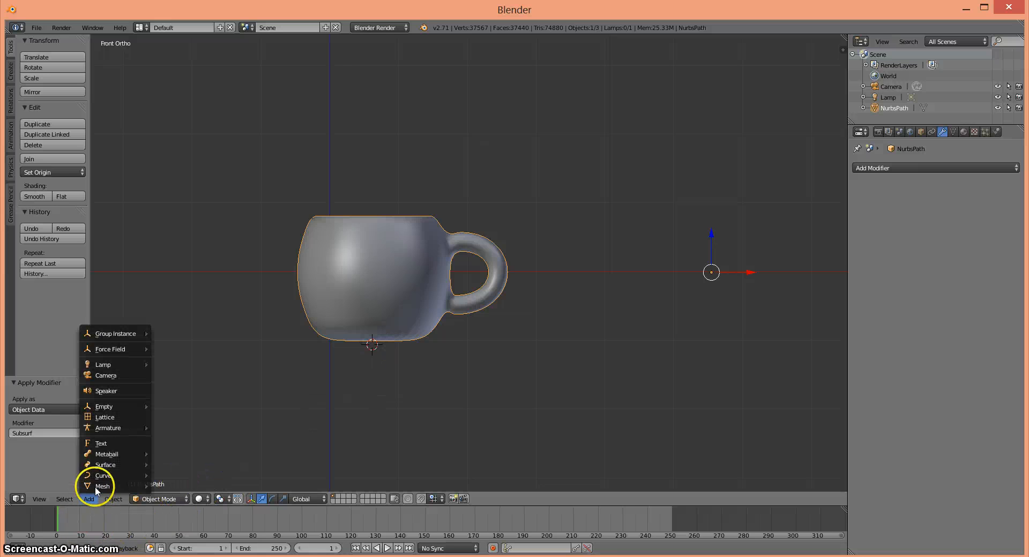
{"action": "mouse_move", "coordinate": [102, 478]}
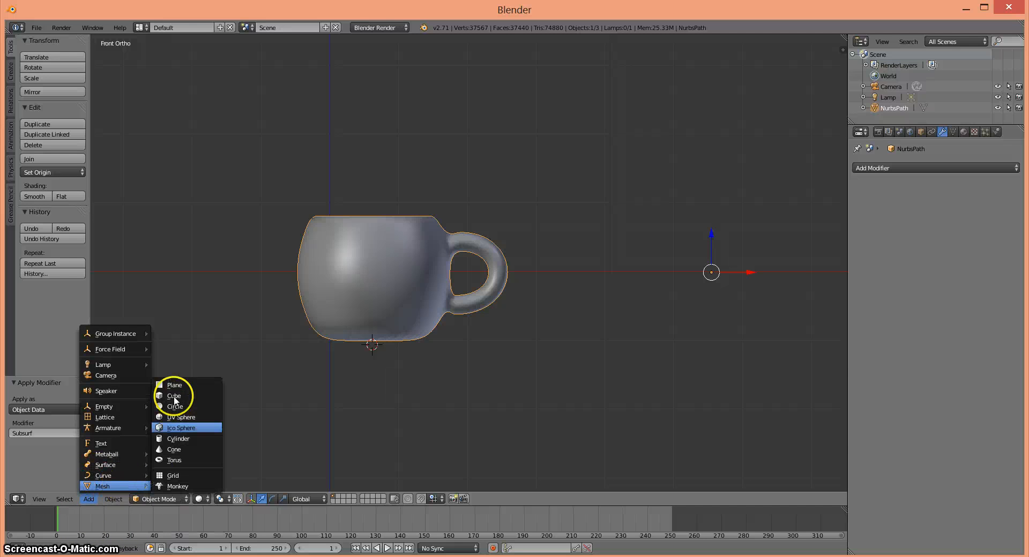
{"action": "left_click", "coordinate": [177, 384]}
{"action": "key", "text": "s"}
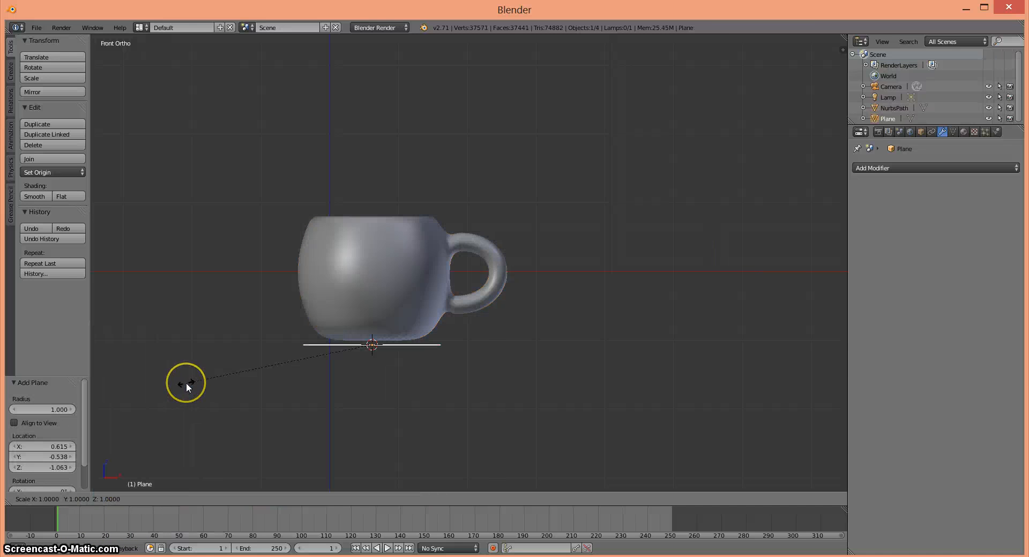
{"action": "key", "text": "5"}
{"action": "key", "text": "Return"}
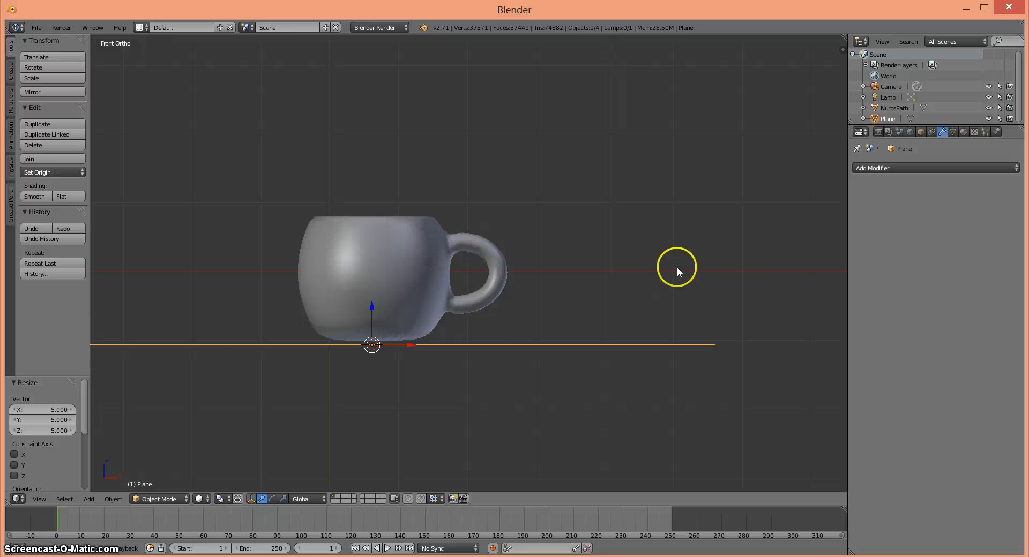
Place the 3D cursor just above and beyond the camera and add a second plane there, scaled by 5 and rotated 45 degrees
{"action": "scroll", "coordinate": [676, 266], "scroll_direction": "down", "scroll_amount": 4}
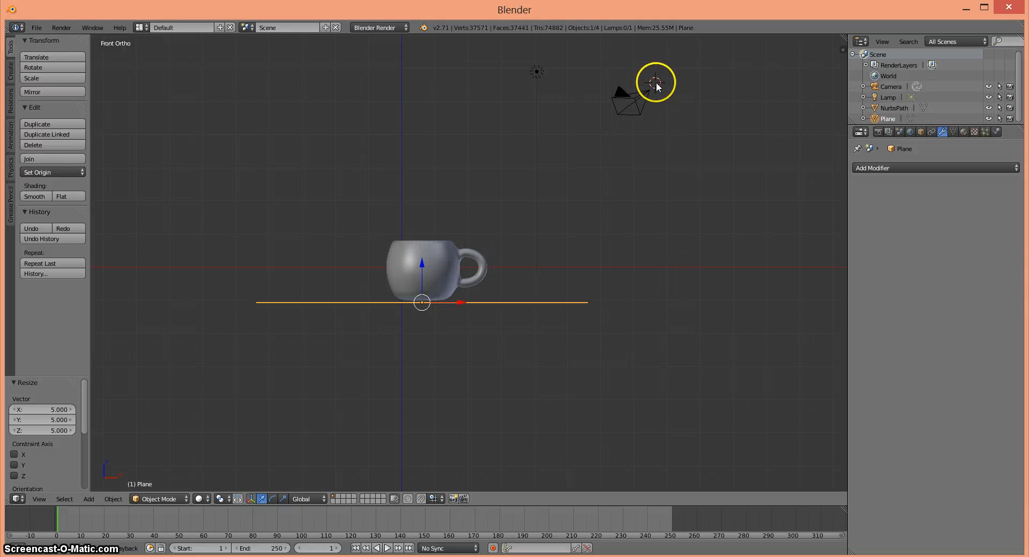
{"action": "left_click", "coordinate": [88, 499]}
{"action": "mouse_move", "coordinate": [123, 481]}
{"action": "left_click", "coordinate": [175, 386]}
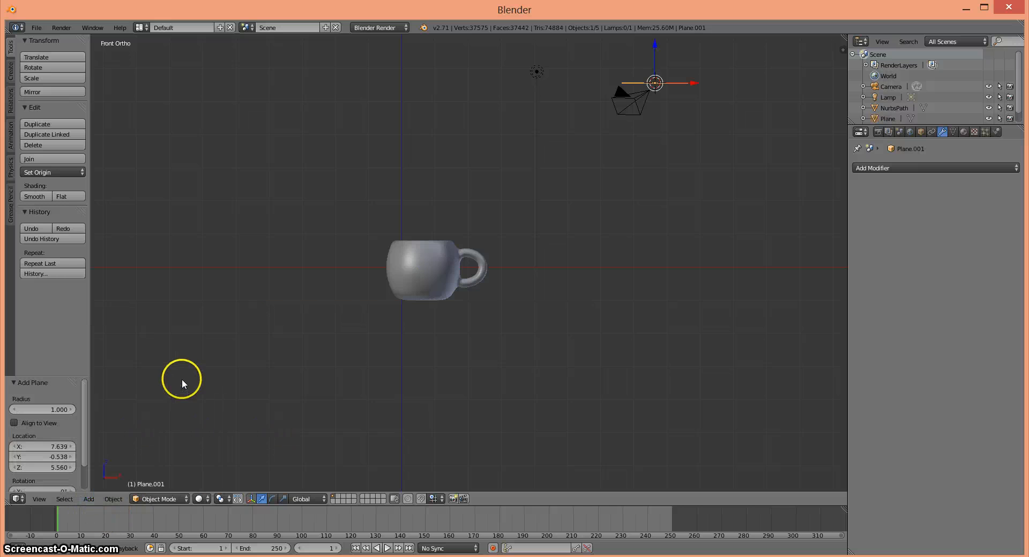
{"action": "key", "text": "s"}
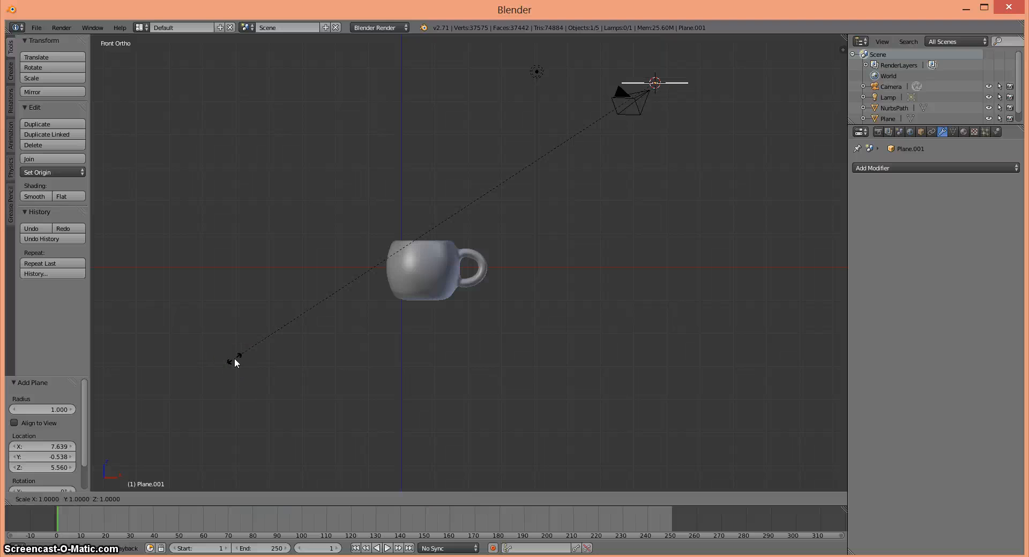
{"action": "type", "text": "5"}
{"action": "key", "text": "Return"}
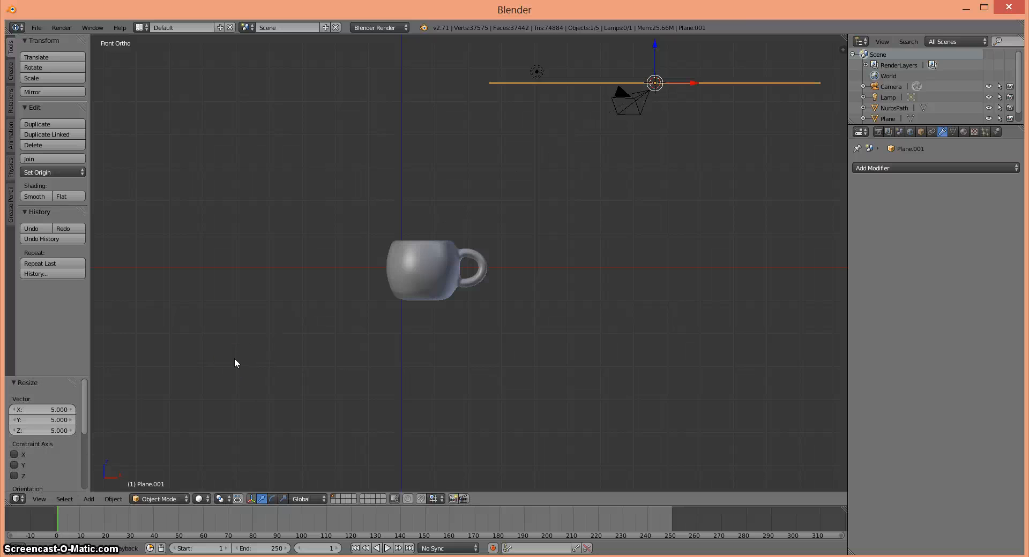
{"action": "type", "text": "r45"}
{"action": "key", "text": "Return"}
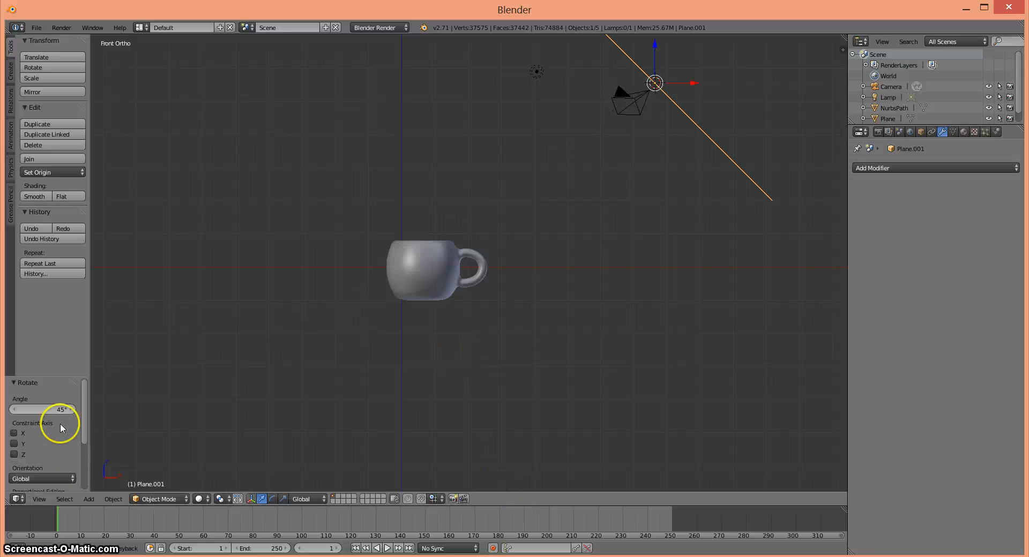
Look through the camera and enable Lock Camera to View
{"action": "left_click", "coordinate": [45, 500]}
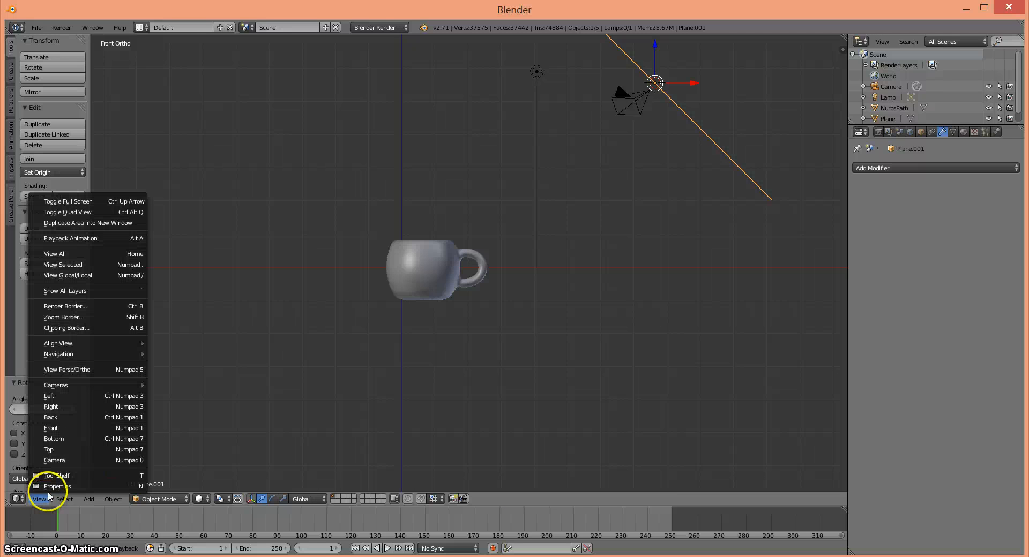
{"action": "left_click", "coordinate": [58, 460]}
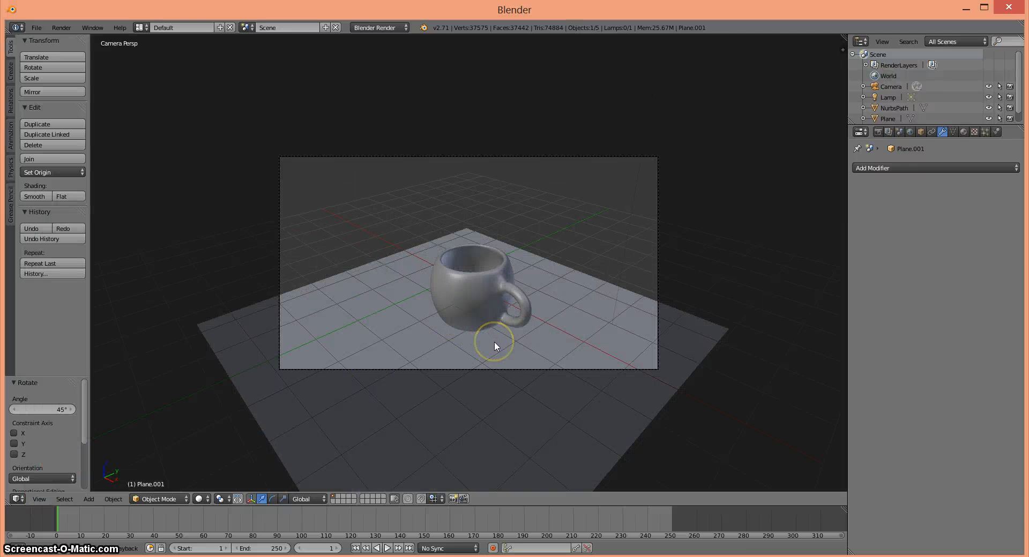
{"action": "scroll", "coordinate": [494, 346], "scroll_direction": "up", "scroll_amount": 2}
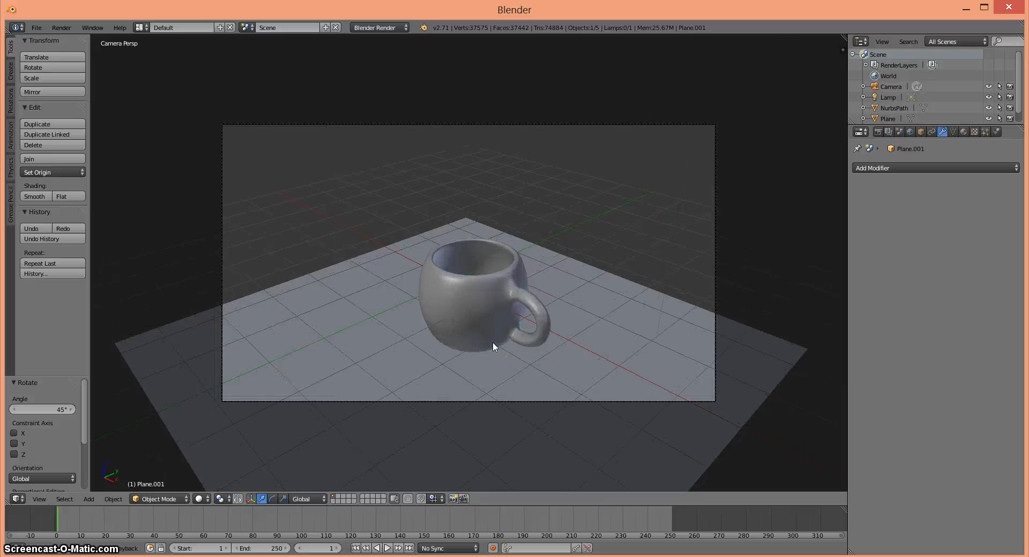
{"action": "scroll", "coordinate": [494, 347], "scroll_direction": "down", "scroll_amount": 2}
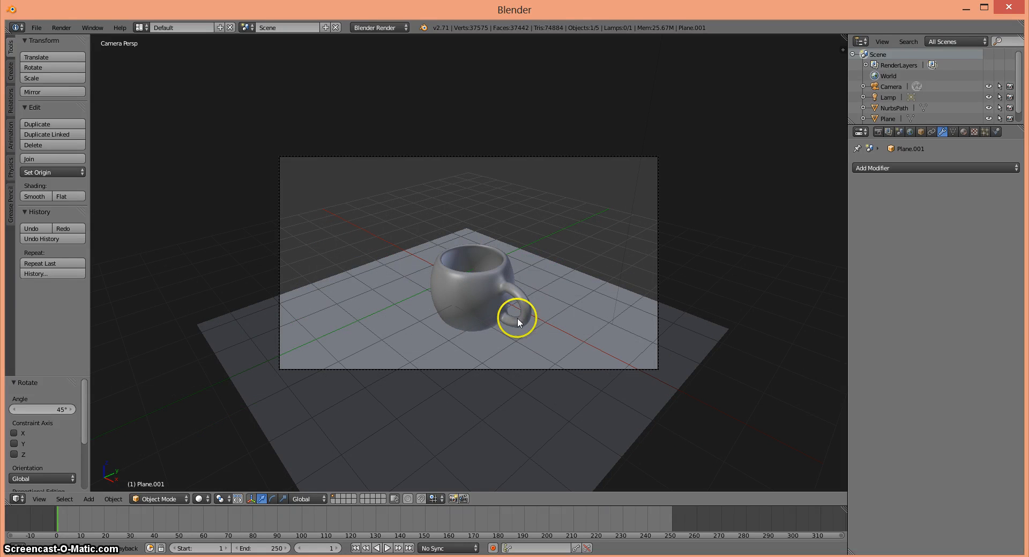
{"action": "key", "text": "n"}
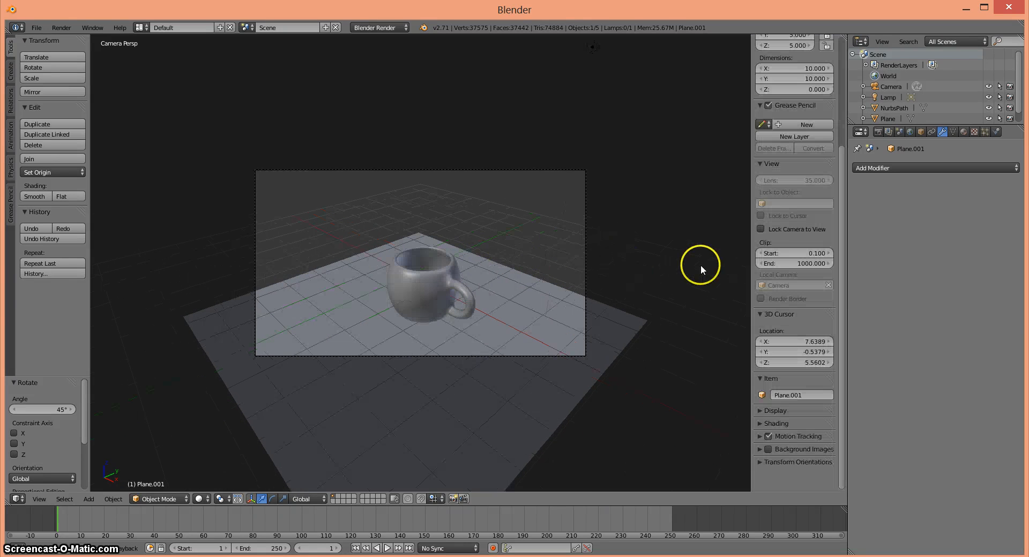
{"action": "left_click", "coordinate": [770, 230]}
{"action": "key", "text": "n"}
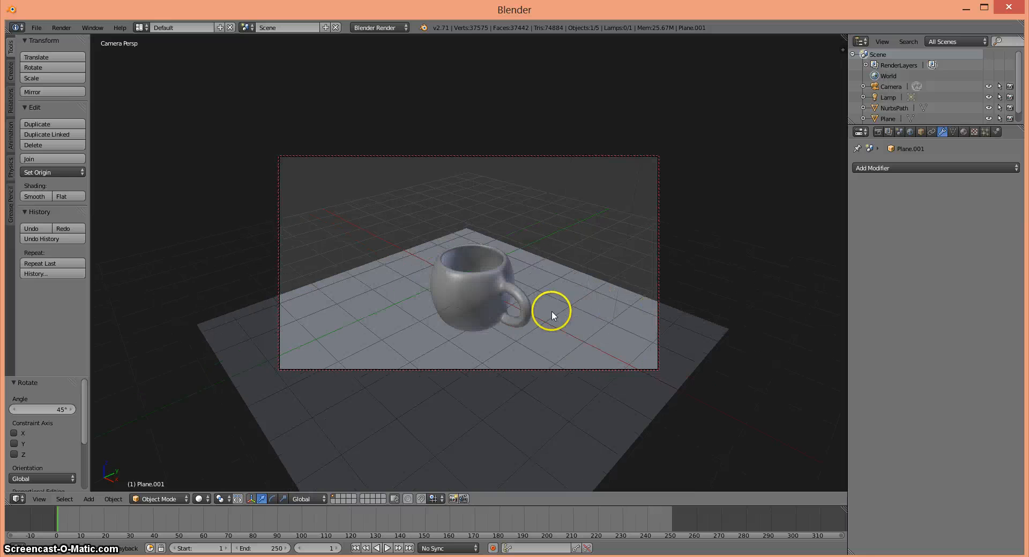
Move the locked camera closer to the mug and raise its viewing angle slightly to reframe the shot
{"action": "scroll", "coordinate": [551, 311], "scroll_direction": "up", "scroll_amount": 1}
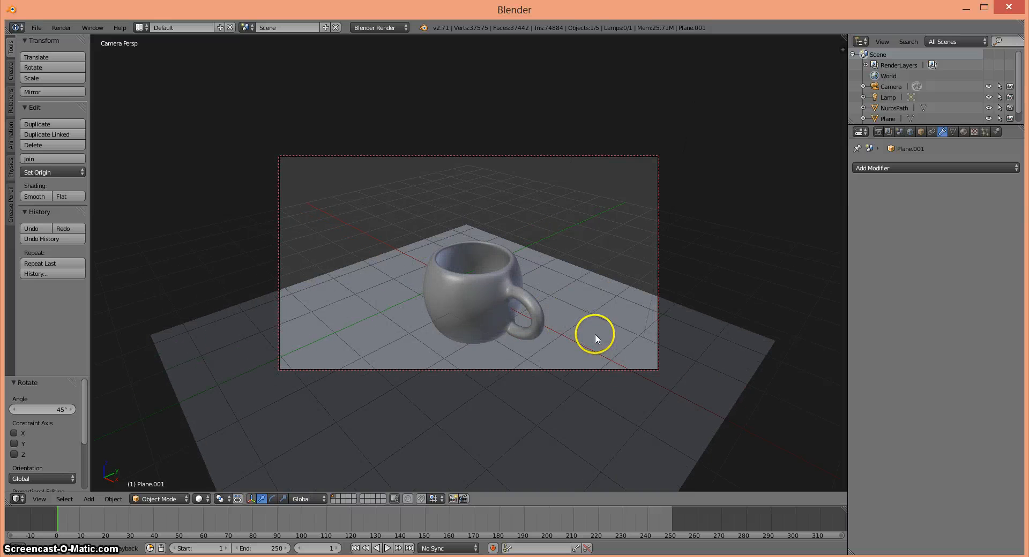
{"action": "mouse_move", "coordinate": [594, 336]}
{"action": "middle_mouse_down"}
{"action": "mouse_move", "coordinate": [583, 351]}
{"action": "mouse_move", "coordinate": [587, 333]}
{"action": "mouse_move", "coordinate": [600, 334]}
{"action": "middle_mouse_up"}
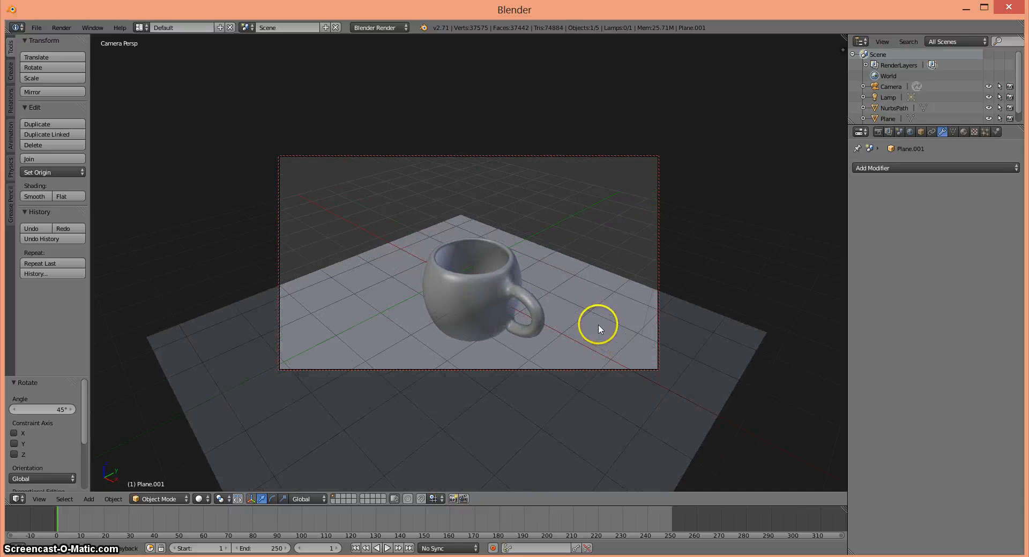